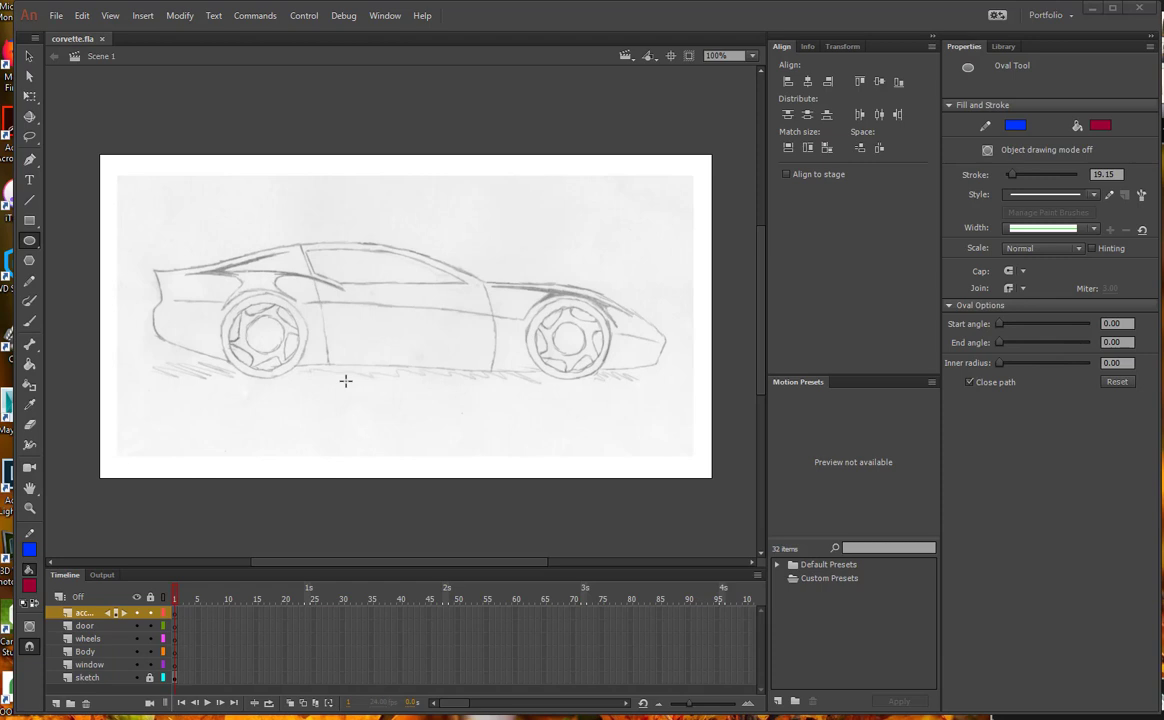
Draw two overlapping circles with blue strokes and dark red fills below the car's door, and select the second circle's fill and outline separately.
mouse_move(351, 314)
left_mouse_down()
mouse_move(442, 343)
mouse_move(446, 405)
left_mouse_up()
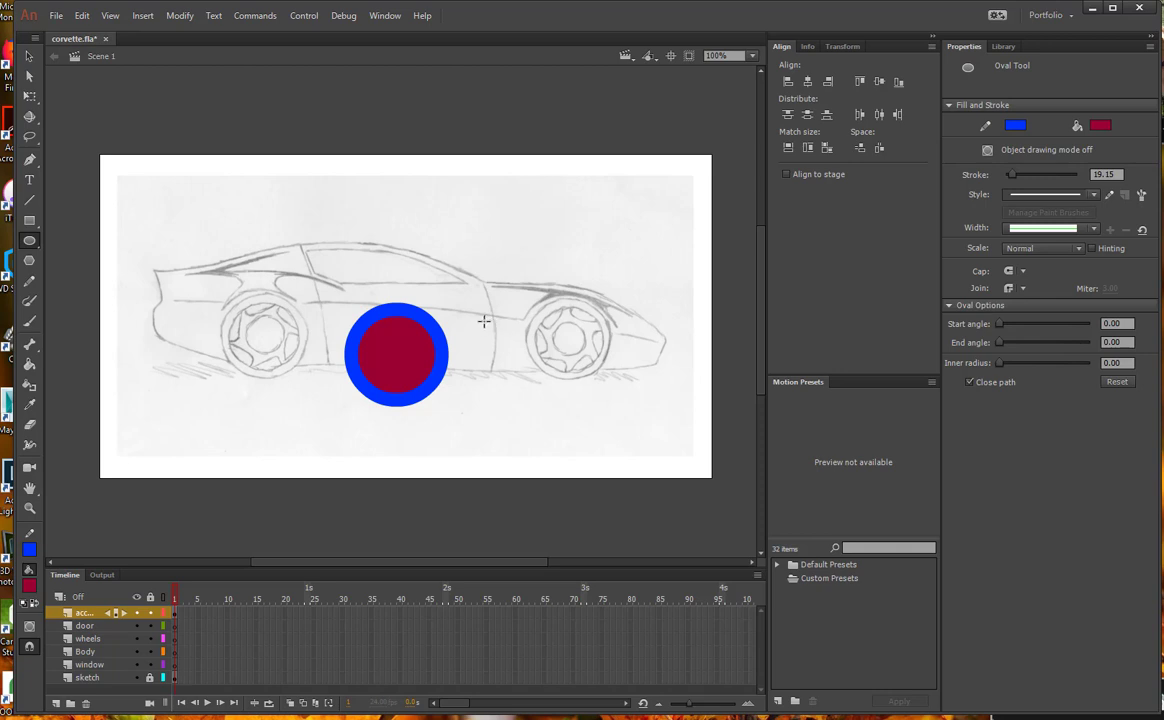
left_click_drag(490, 314, 405, 400)
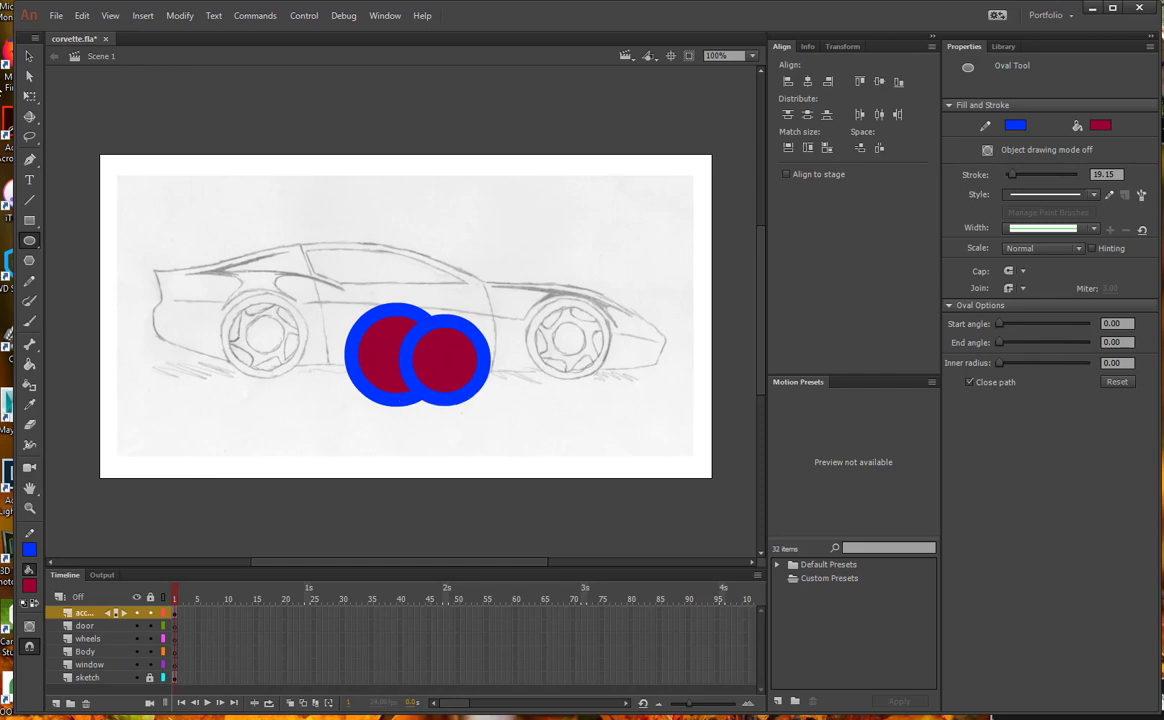
key("v")
left_click(448, 370)
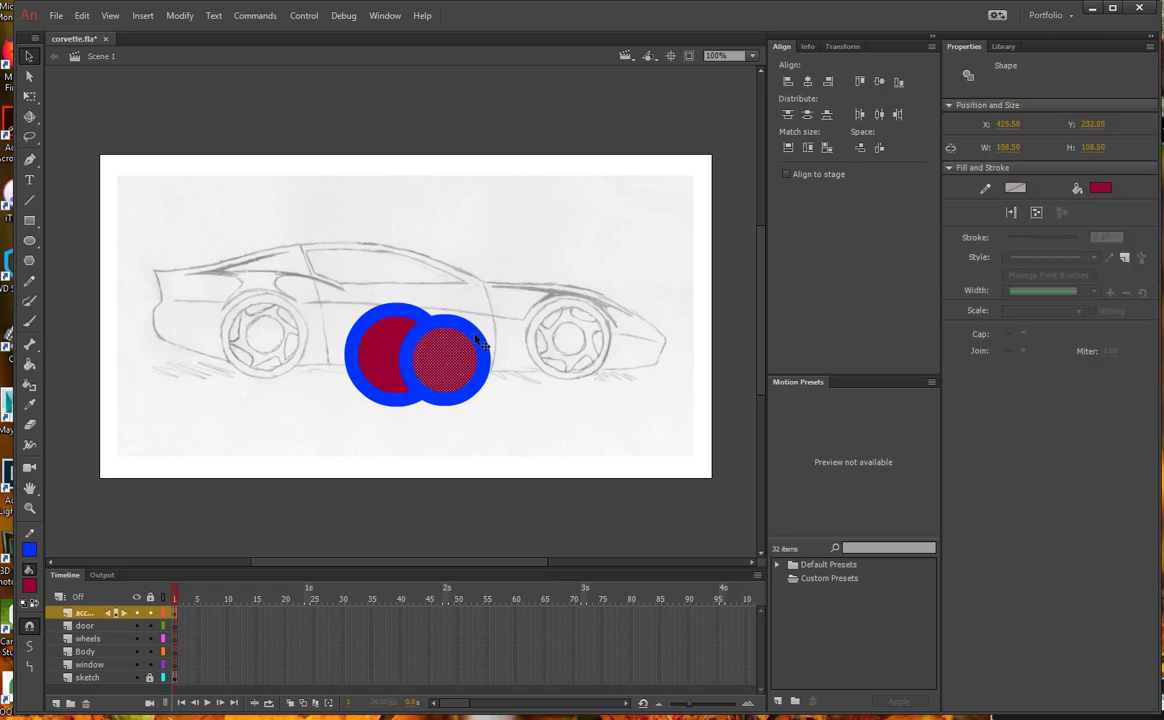
left_click(481, 343)
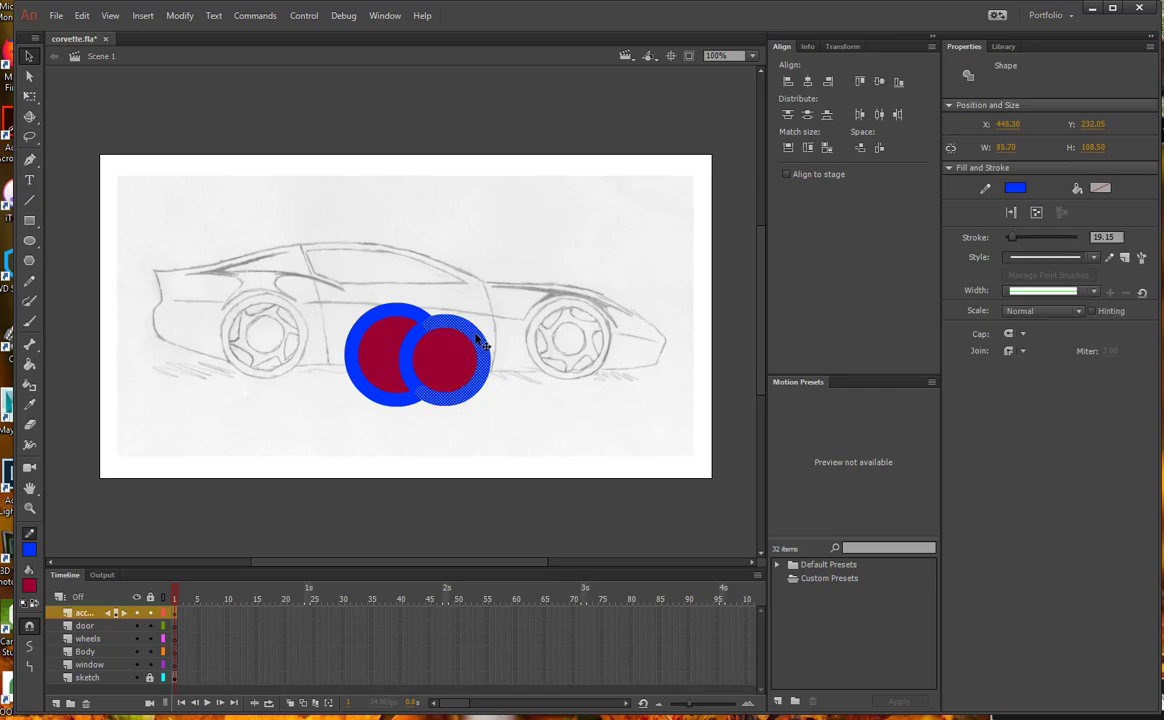
Pull the merged circles apart by moving the inner arc, the two outer outline arcs and the combined red fill to separate places.
left_click(412, 347)
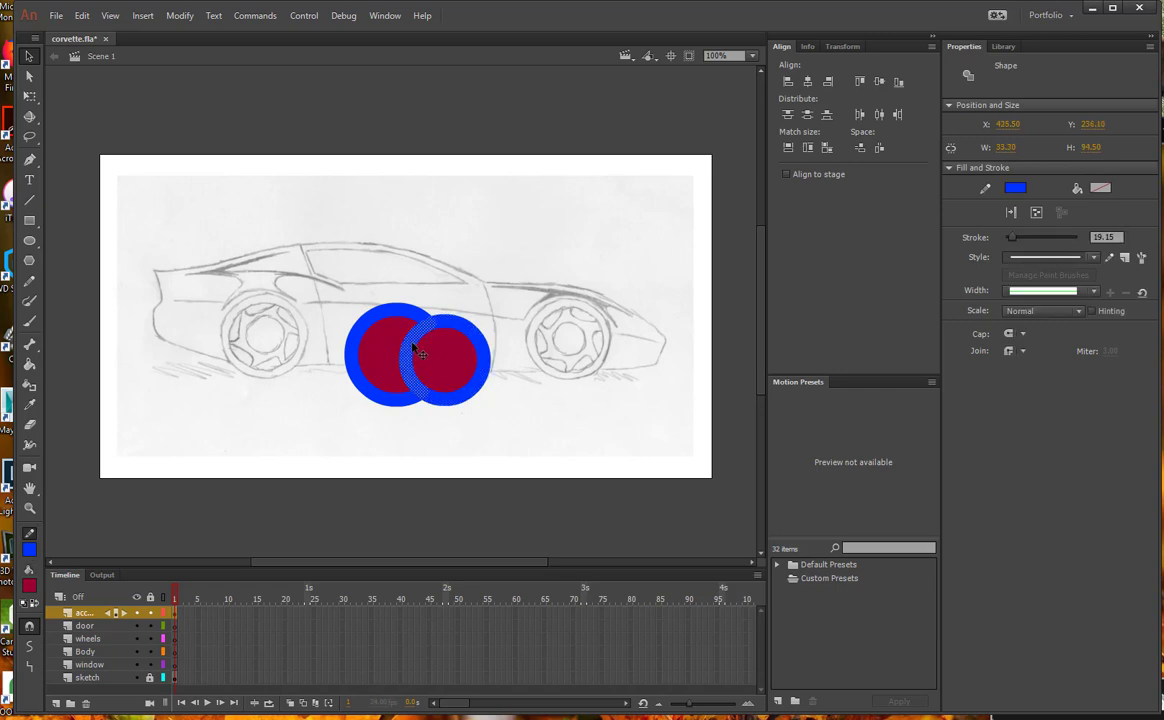
left_click_drag(413, 345, 464, 250)
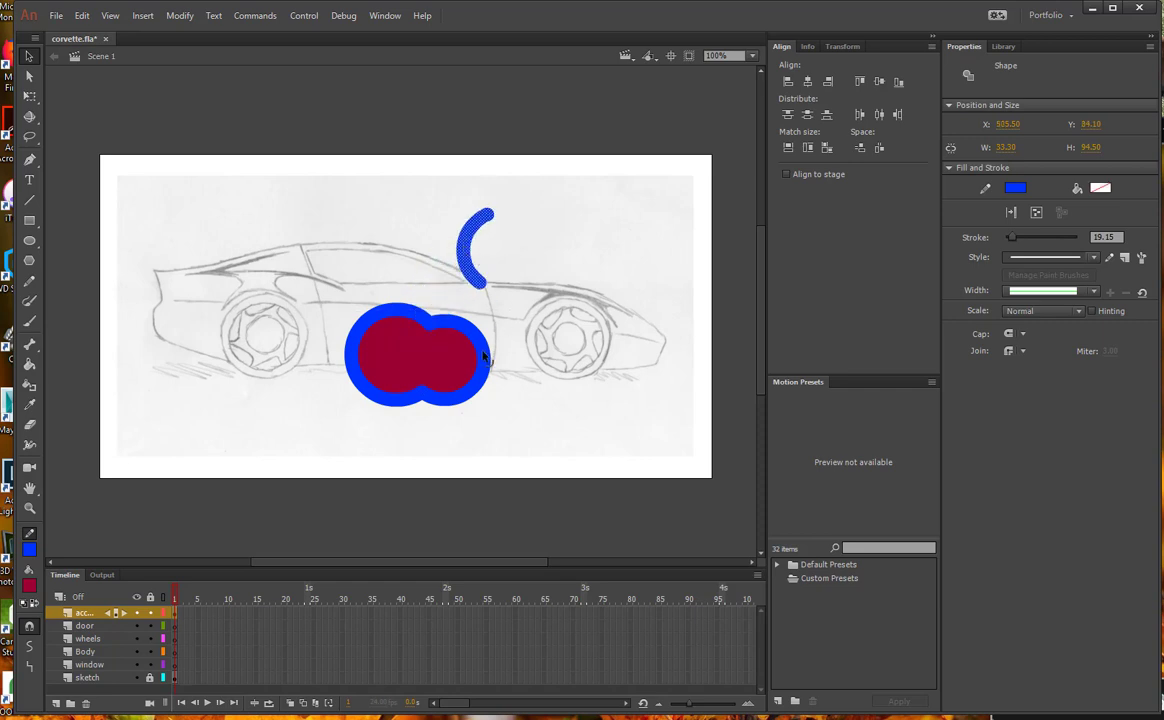
left_click_drag(483, 355, 560, 354)
key("ctrl+z")
left_click(489, 366)
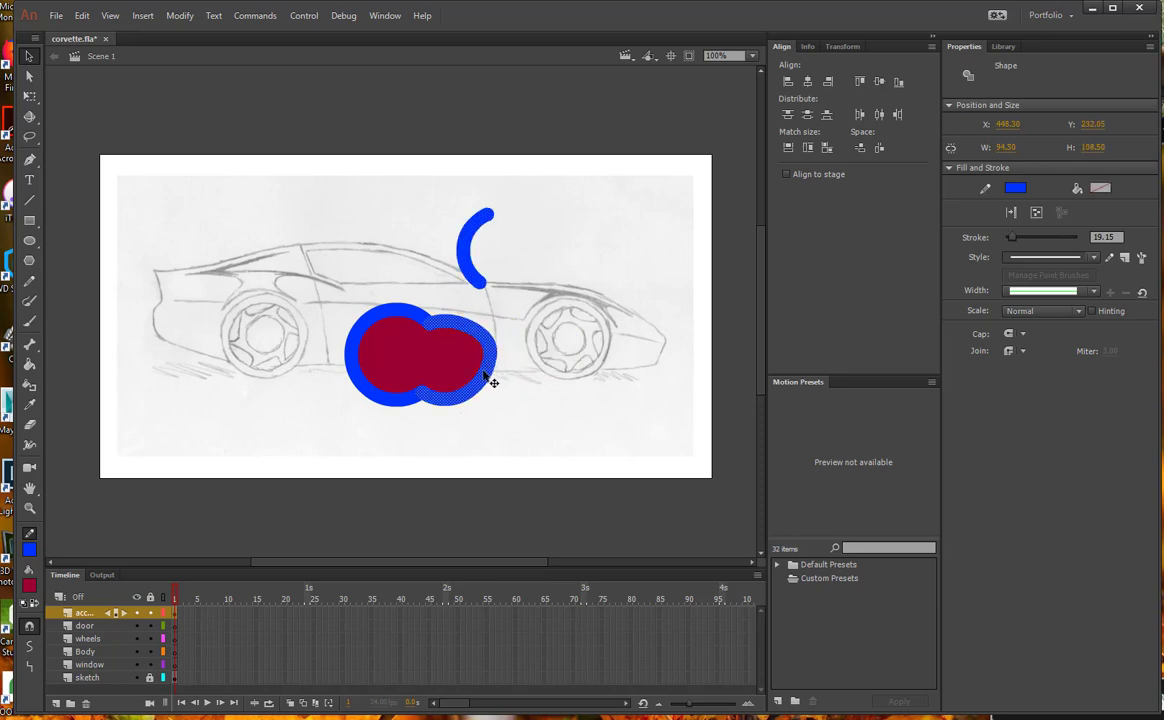
left_click_drag(491, 371, 612, 371)
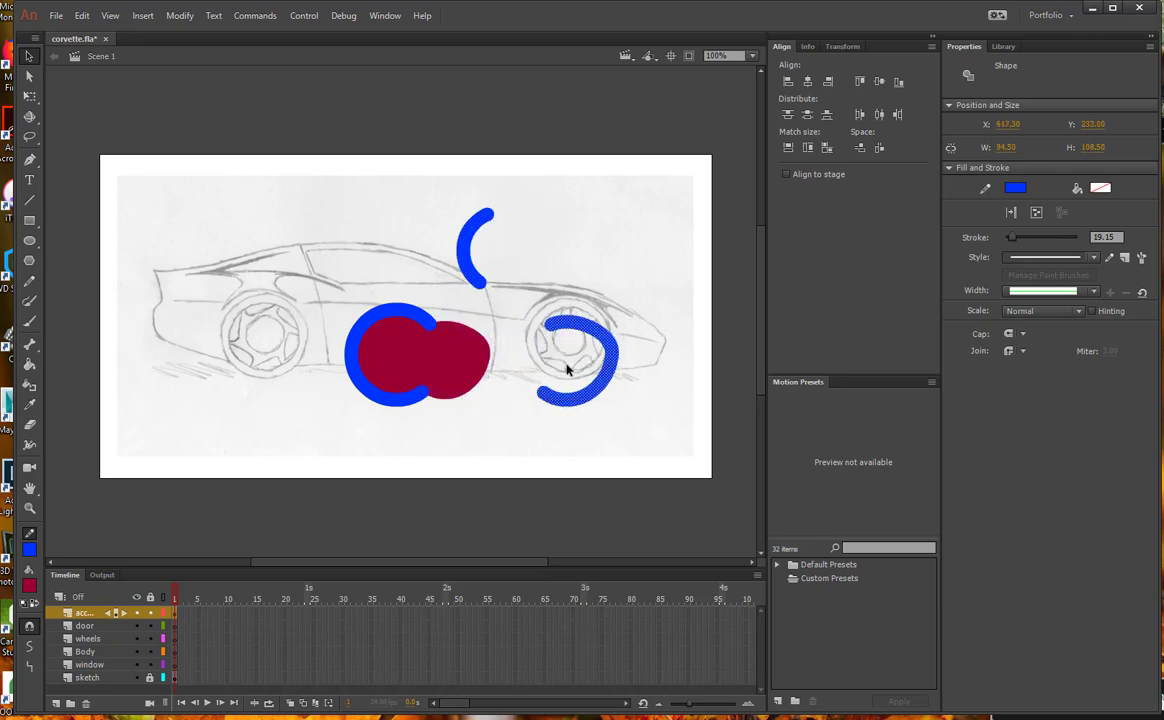
left_click(408, 362)
left_click_drag(408, 362, 317, 239)
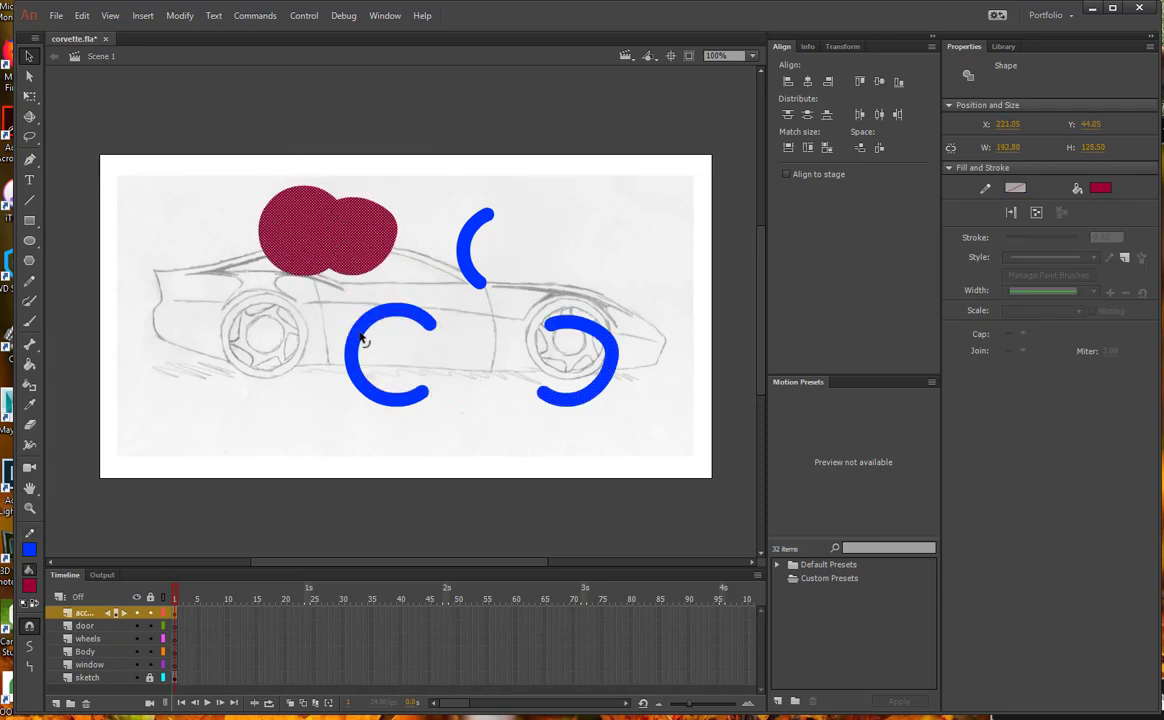
mouse_move(359, 334)
left_mouse_down()
mouse_move(343, 343)
mouse_move(294, 318)
mouse_move(223, 328)
mouse_move(375, 338)
mouse_move(200, 360)
mouse_move(348, 340)
mouse_move(340, 333)
mouse_move(357, 342)
mouse_move(254, 332)
left_mouse_up()
left_click(382, 328)
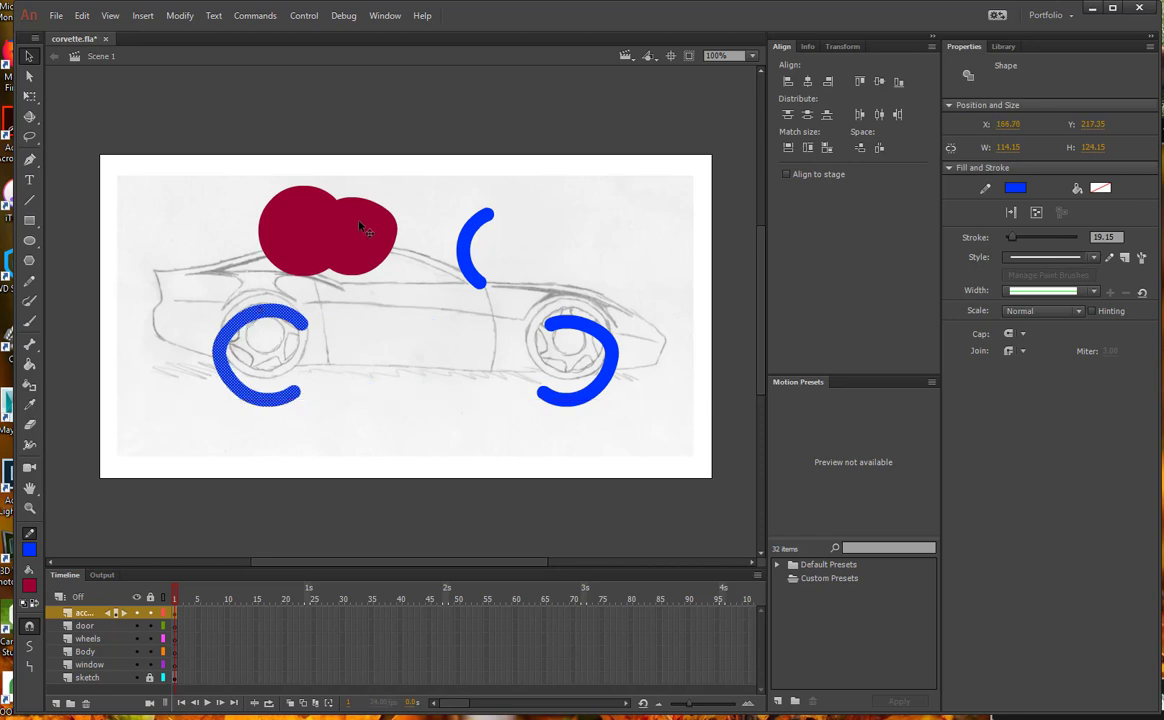
left_click(360, 242)
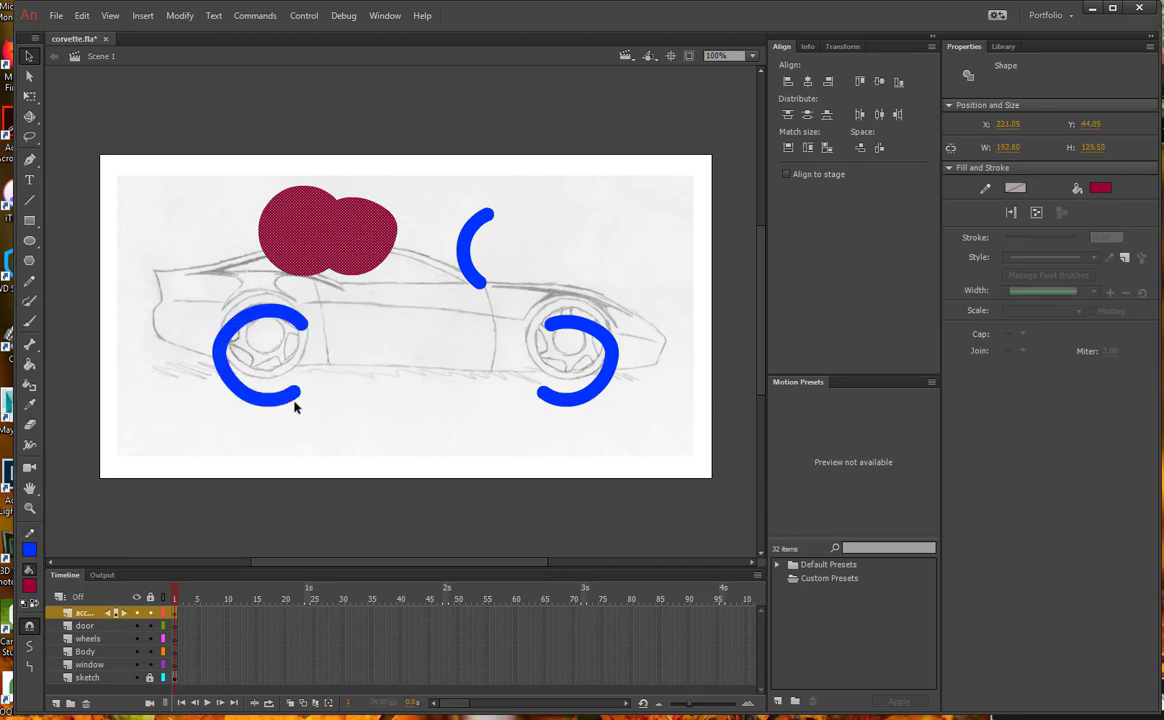
left_click(412, 124)
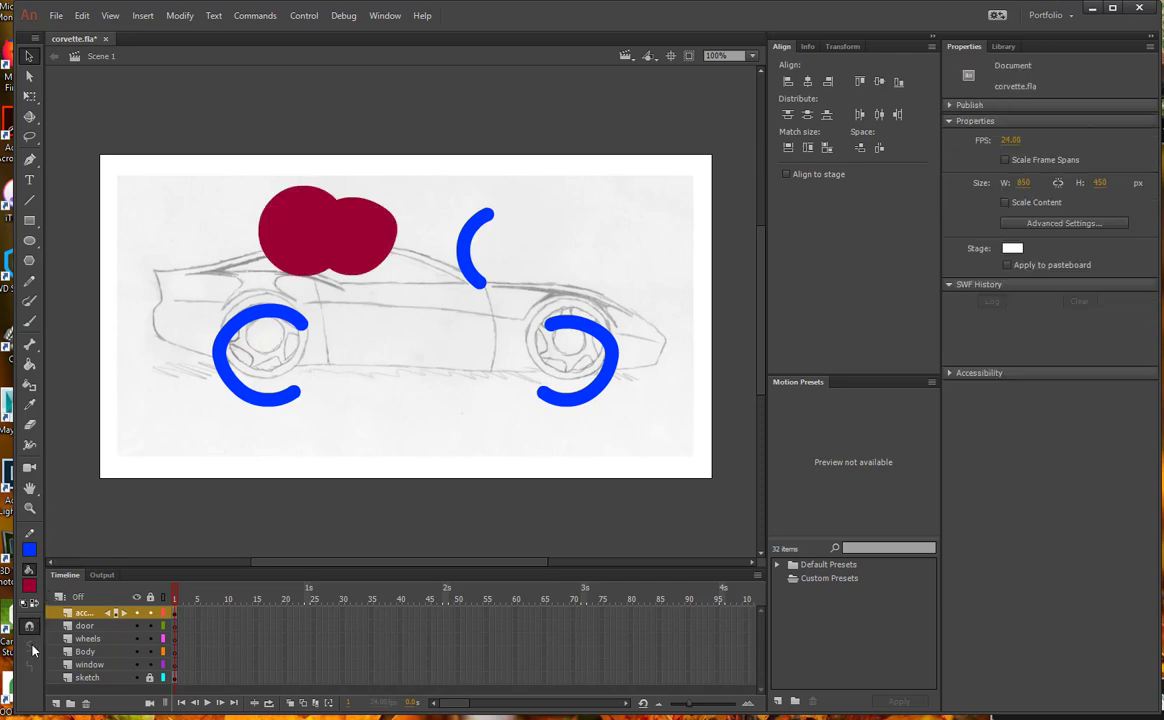
Draw a circle about 121 px wide with object drawing mode on, and move it as one object towards the front wheel.
left_click(29, 240)
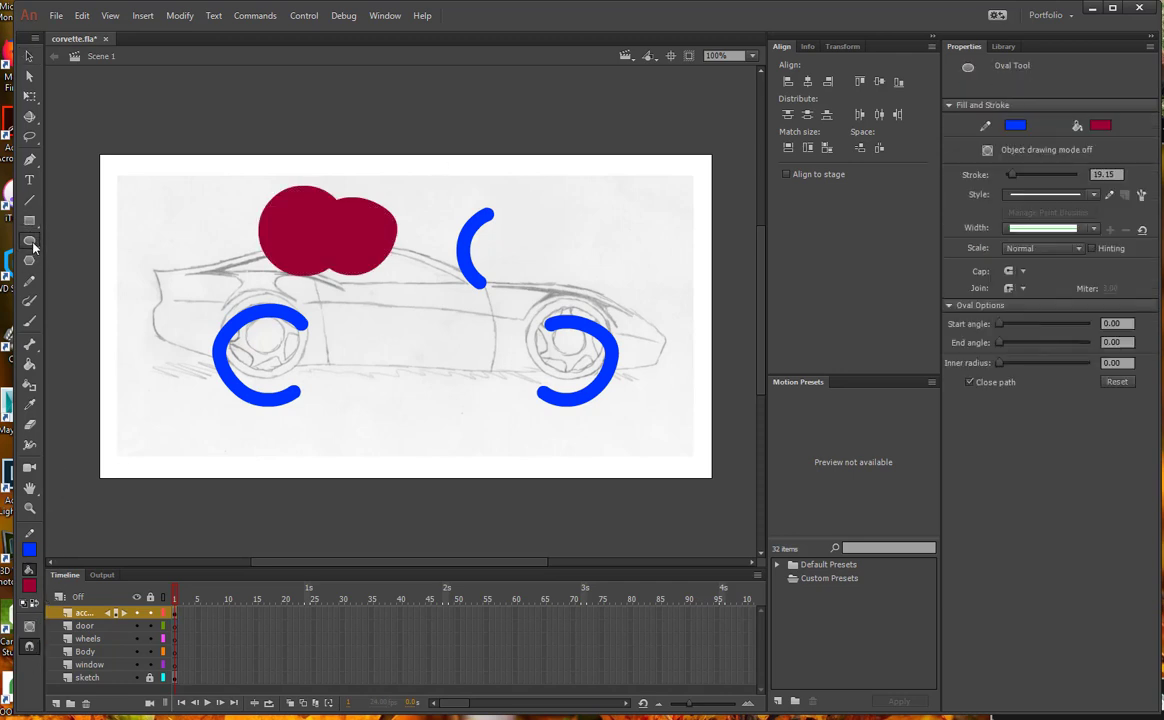
left_click(29, 627)
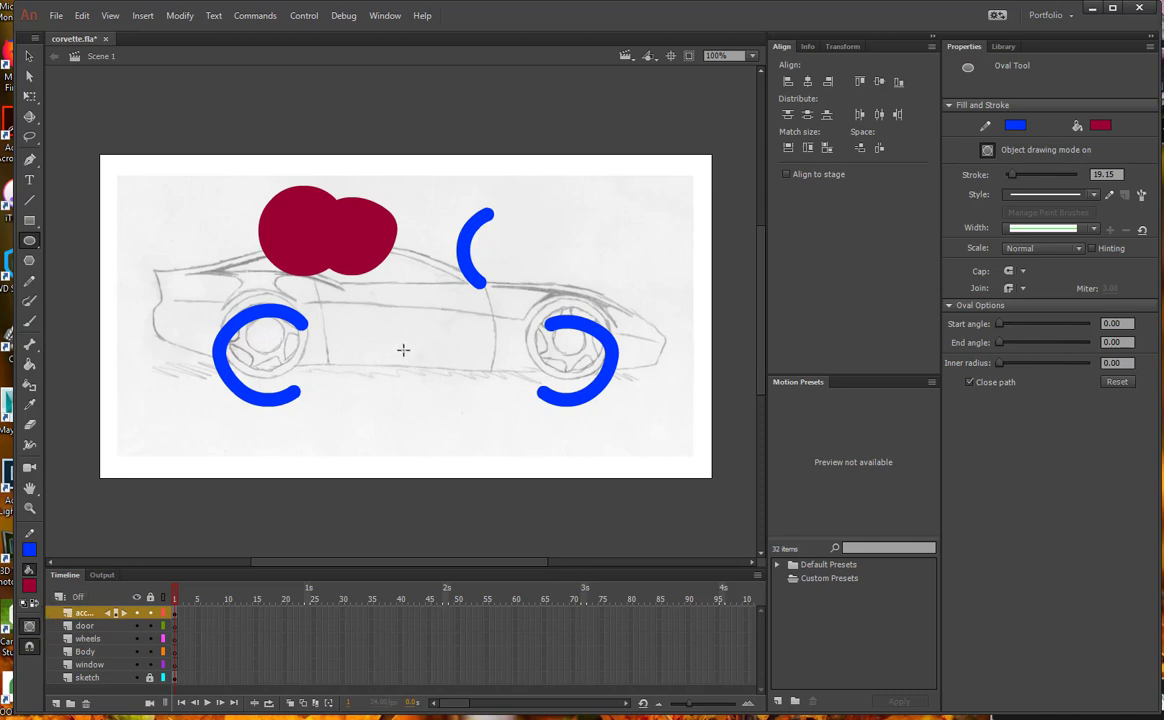
mouse_move(392, 336)
left_mouse_down()
mouse_move(470, 445)
mouse_move(490, 433)
left_mouse_up()
left_click(29, 56)
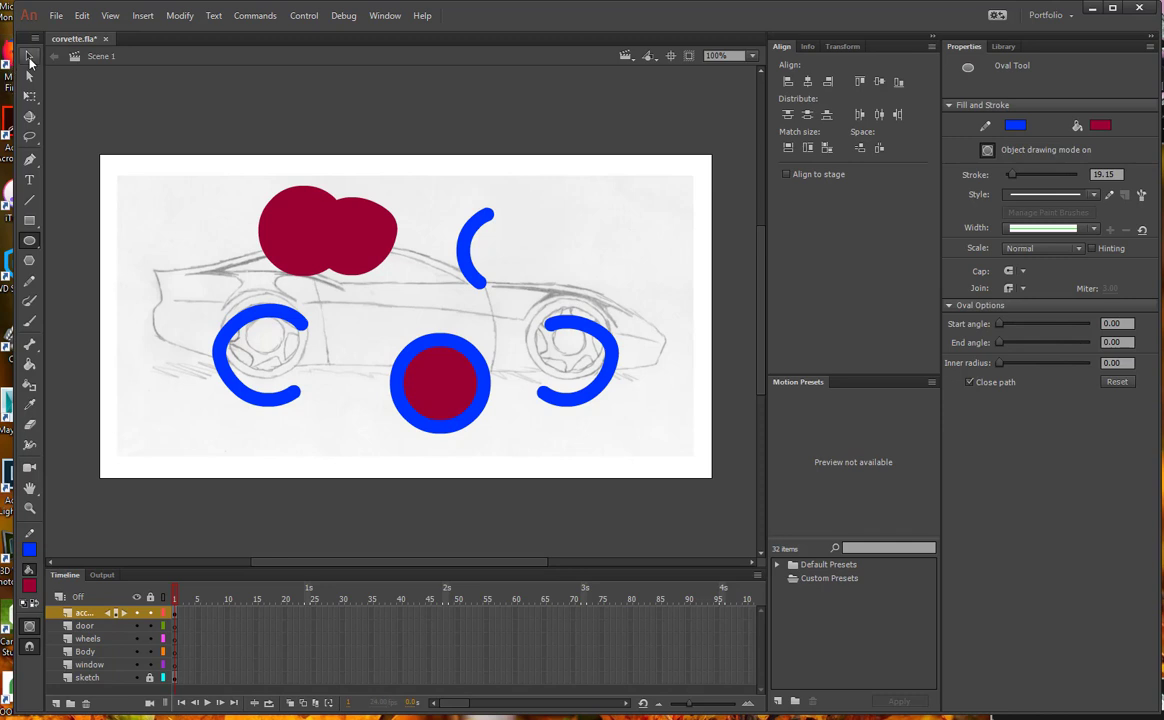
left_click(411, 360)
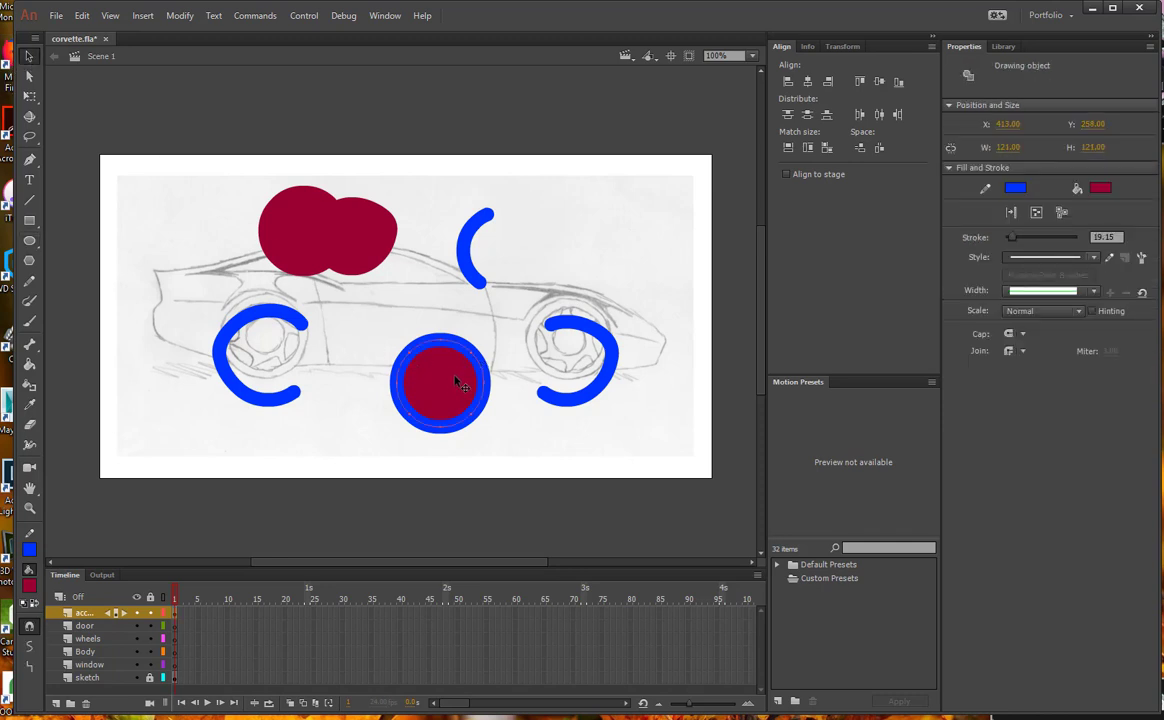
left_click(489, 316)
left_click(446, 374)
left_click_drag(465, 358, 505, 328)
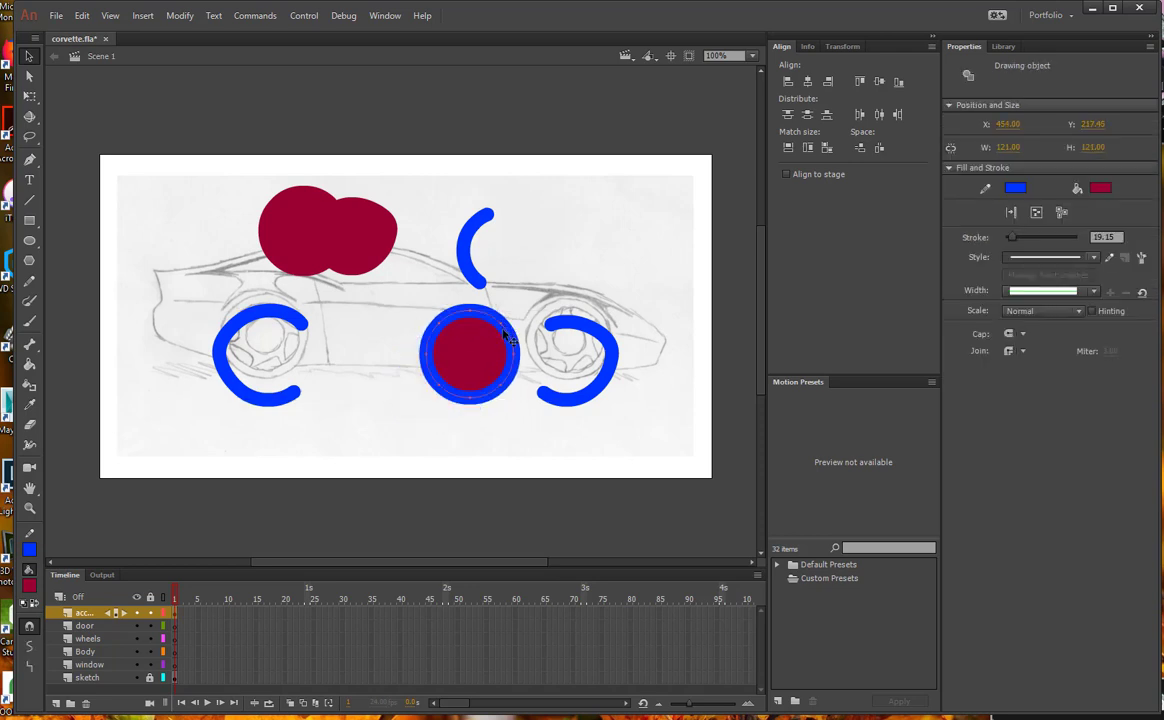
Deform the circle by pulling two anchor points on its rear side outward with the Subselection tool.
left_click(29, 76)
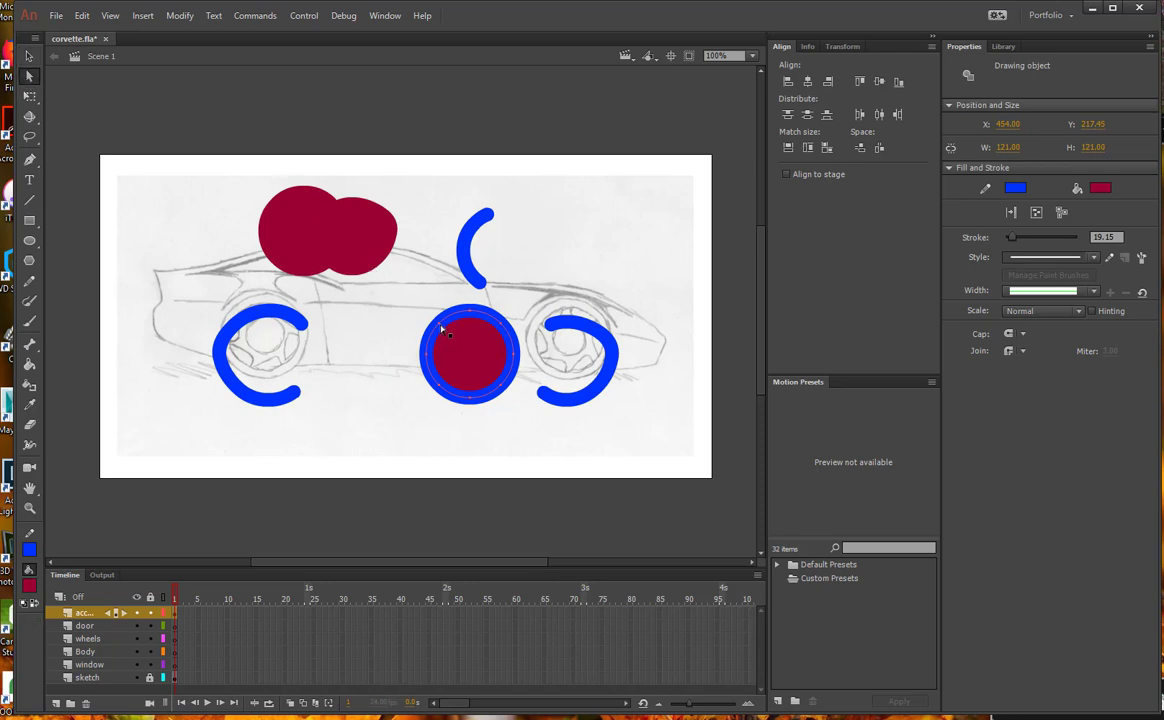
left_click_drag(443, 327, 405, 297)
left_click_drag(424, 362, 395, 380)
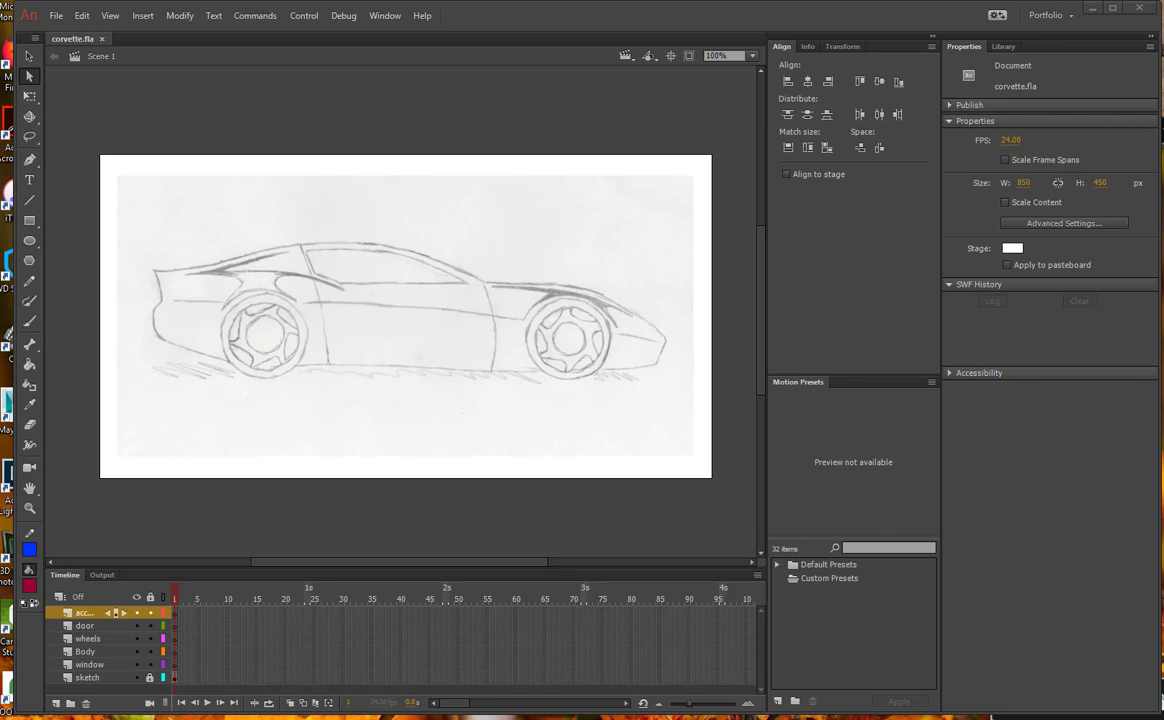
Set up the Line tool with a dark green stroke for tracing the car's side window.
key("v")
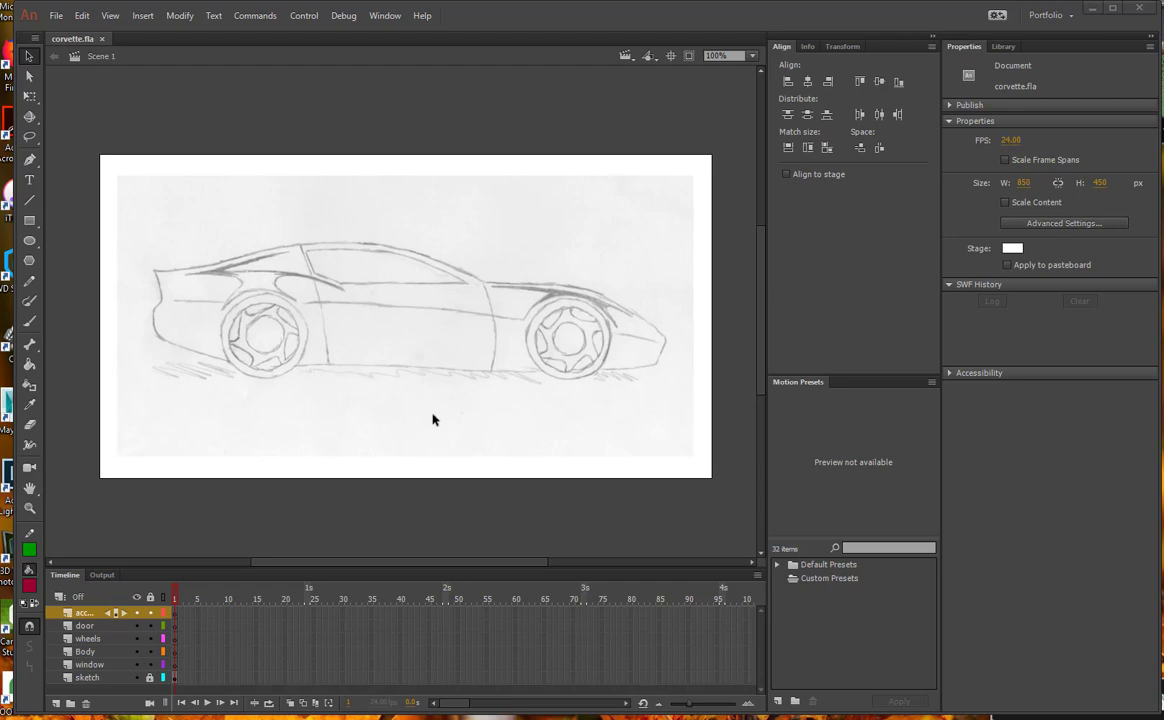
left_click(29, 202)
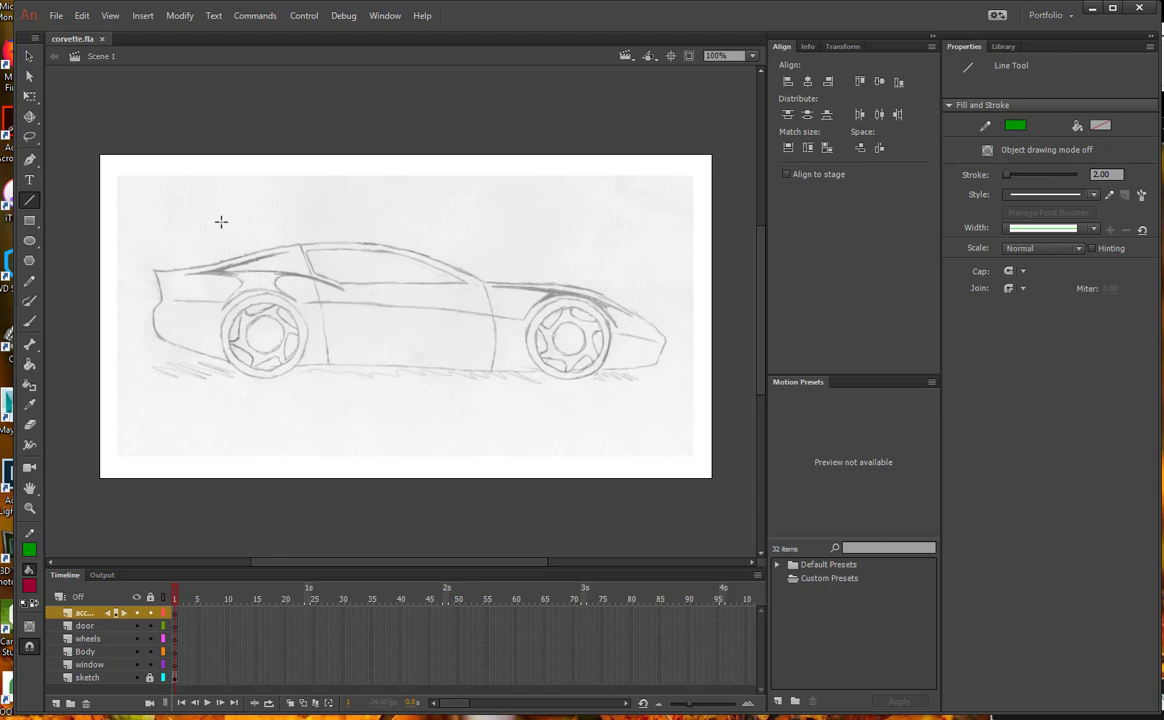
left_click_drag(290, 236, 474, 302)
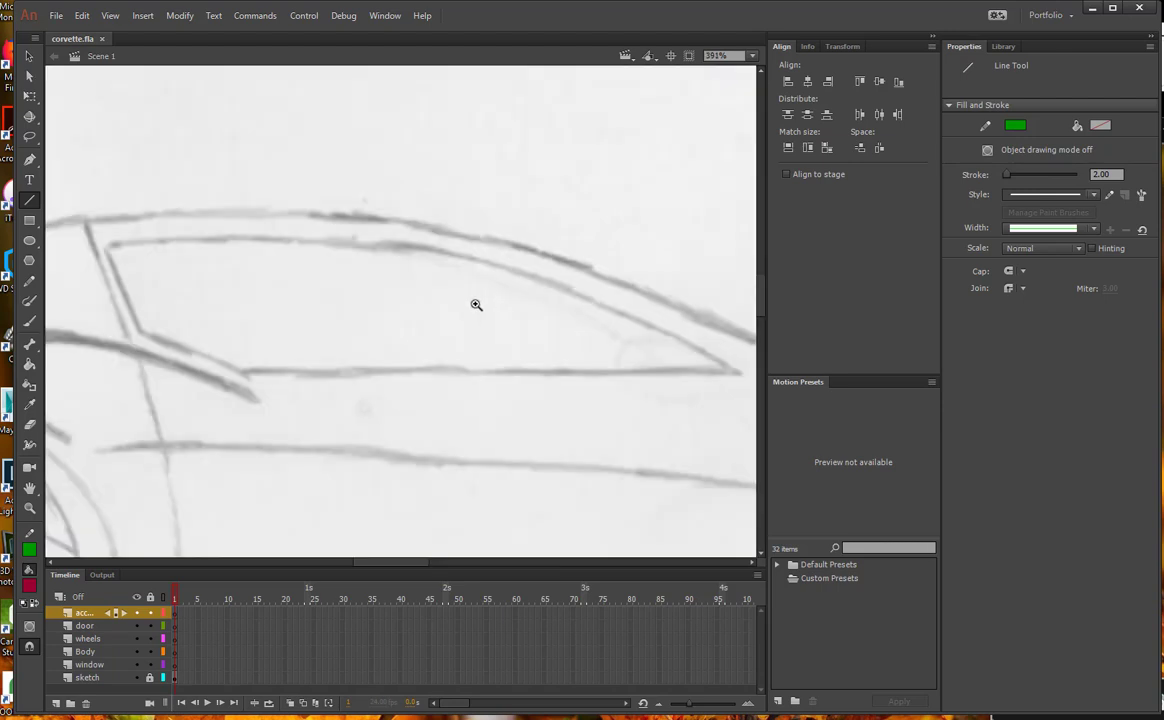
left_click(1017, 127)
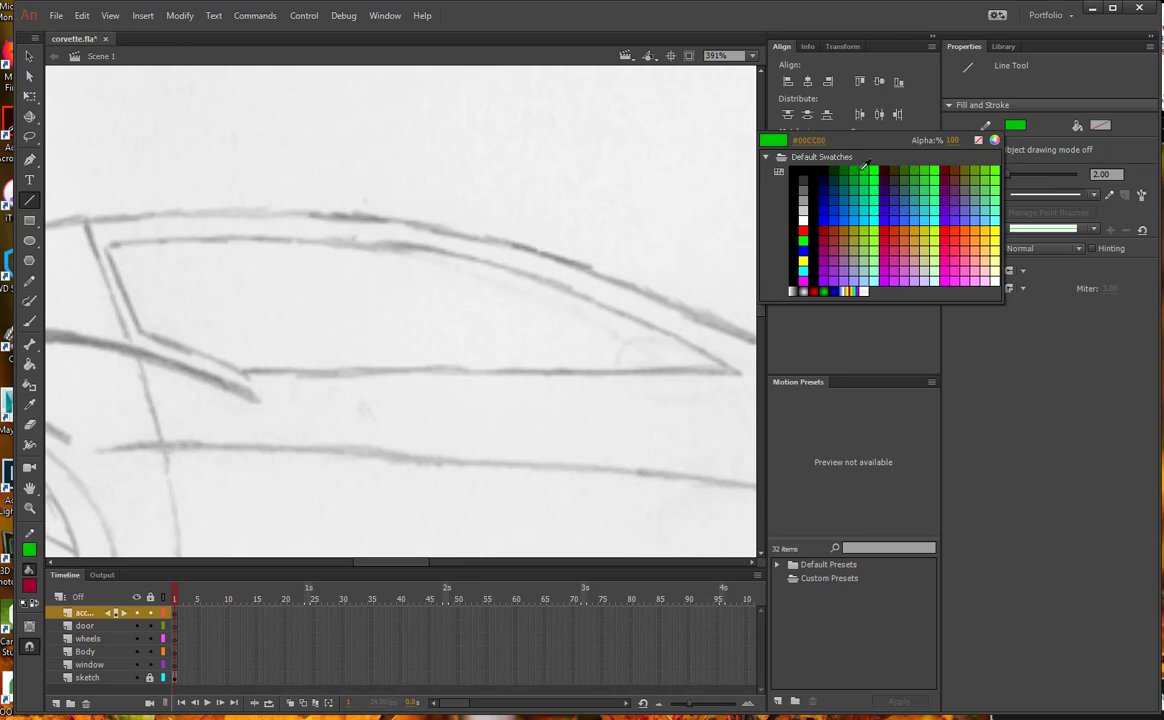
left_click(860, 166)
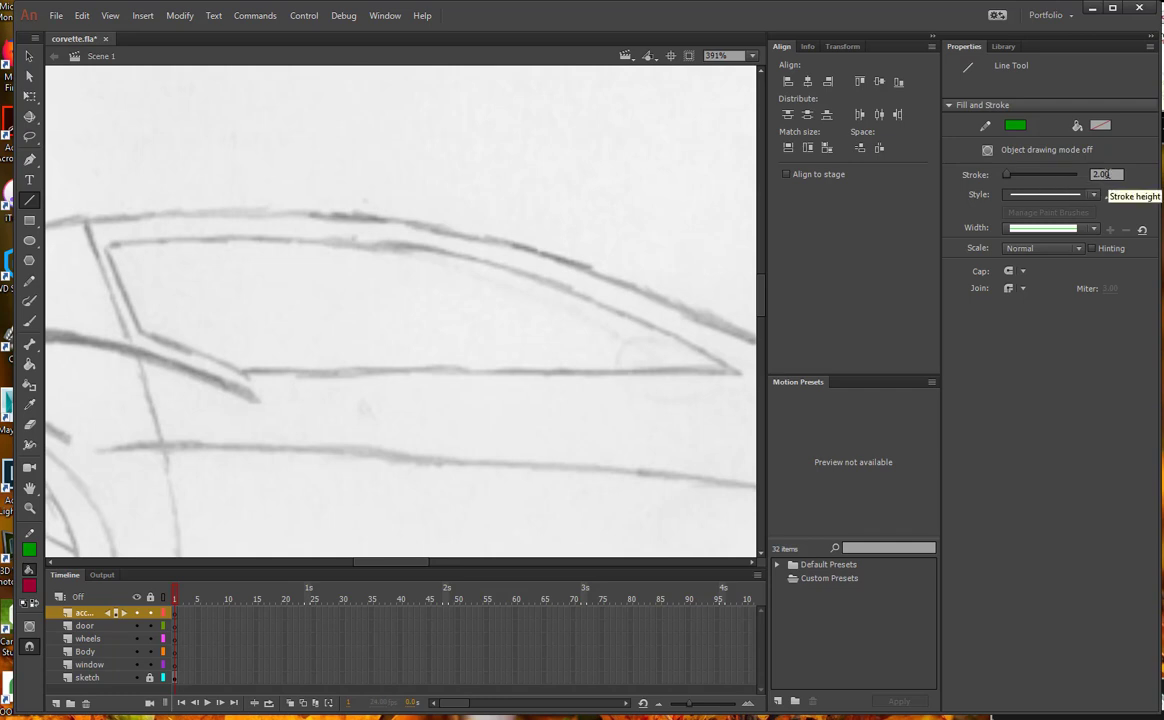
Check the line's cap and join options and the Snap to Objects setting.
left_click(1020, 271)
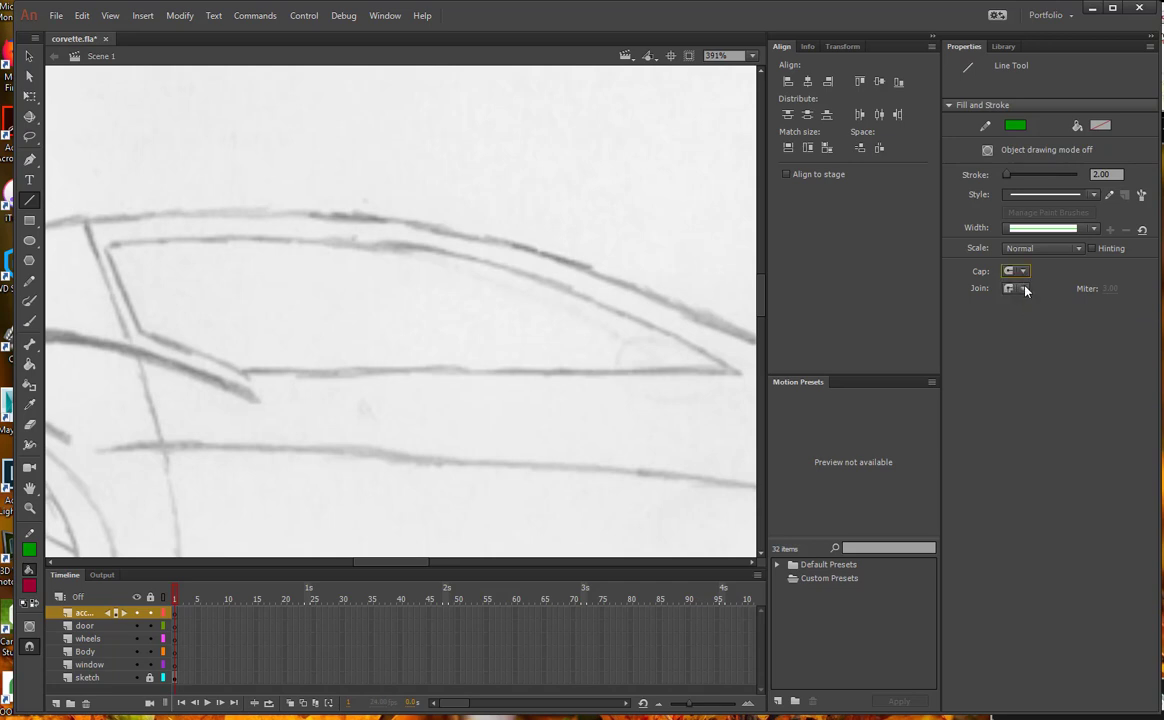
left_click(1022, 288)
left_click(121, 20)
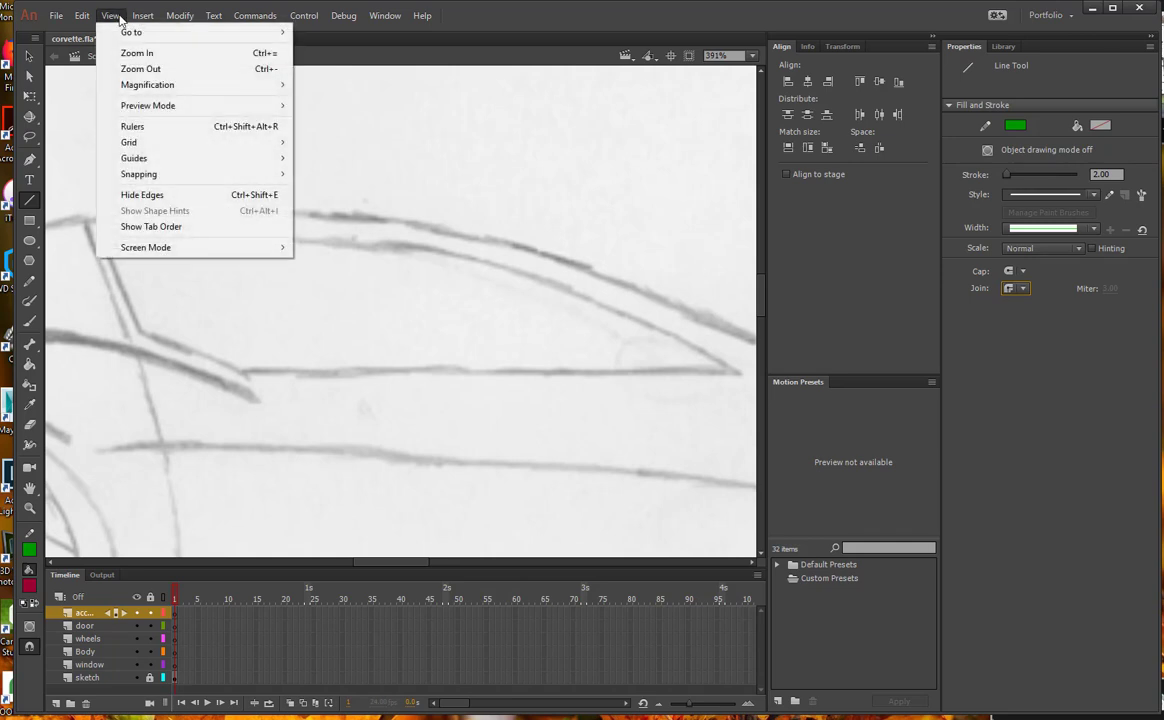
mouse_move(169, 180)
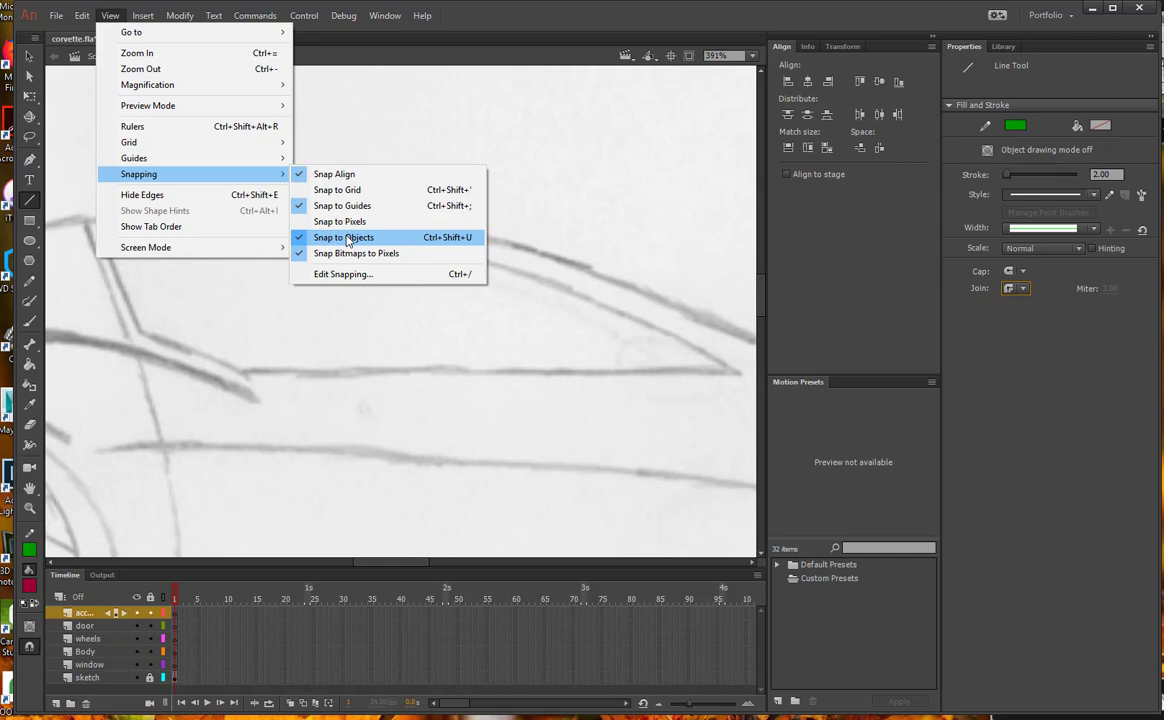
left_click(634, 28)
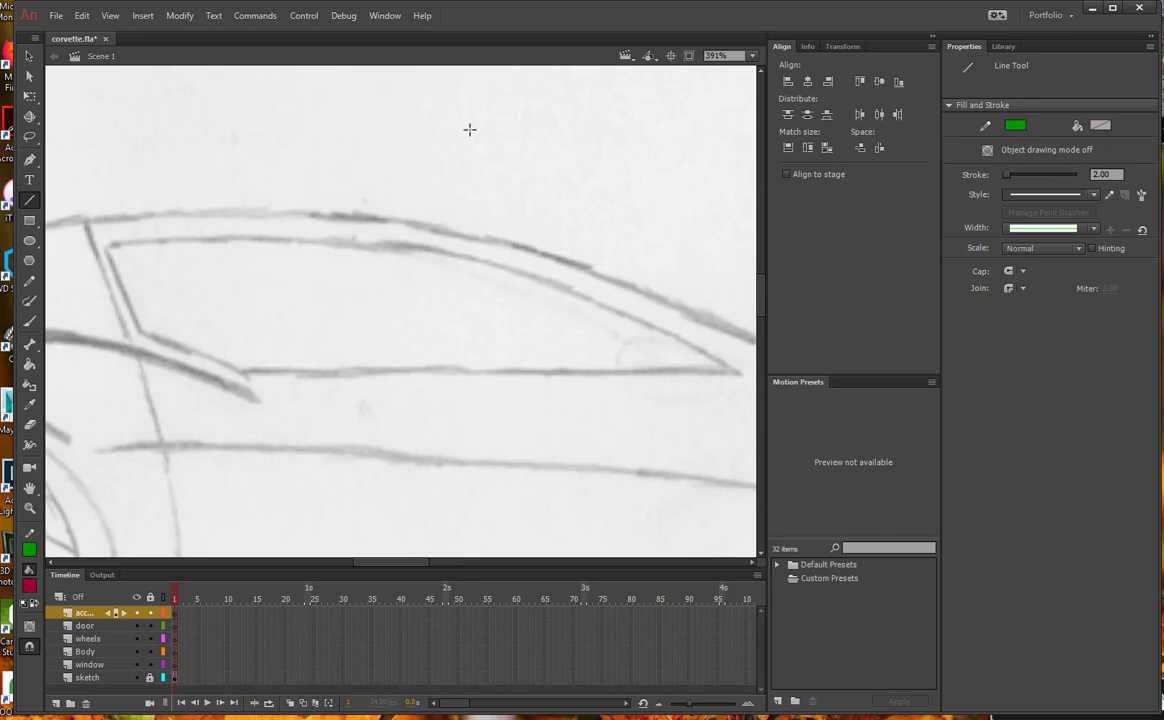
Trace the car's side window on the window layer with four connected straight green lines forming a closed outline.
left_click(88, 660)
left_click(88, 665)
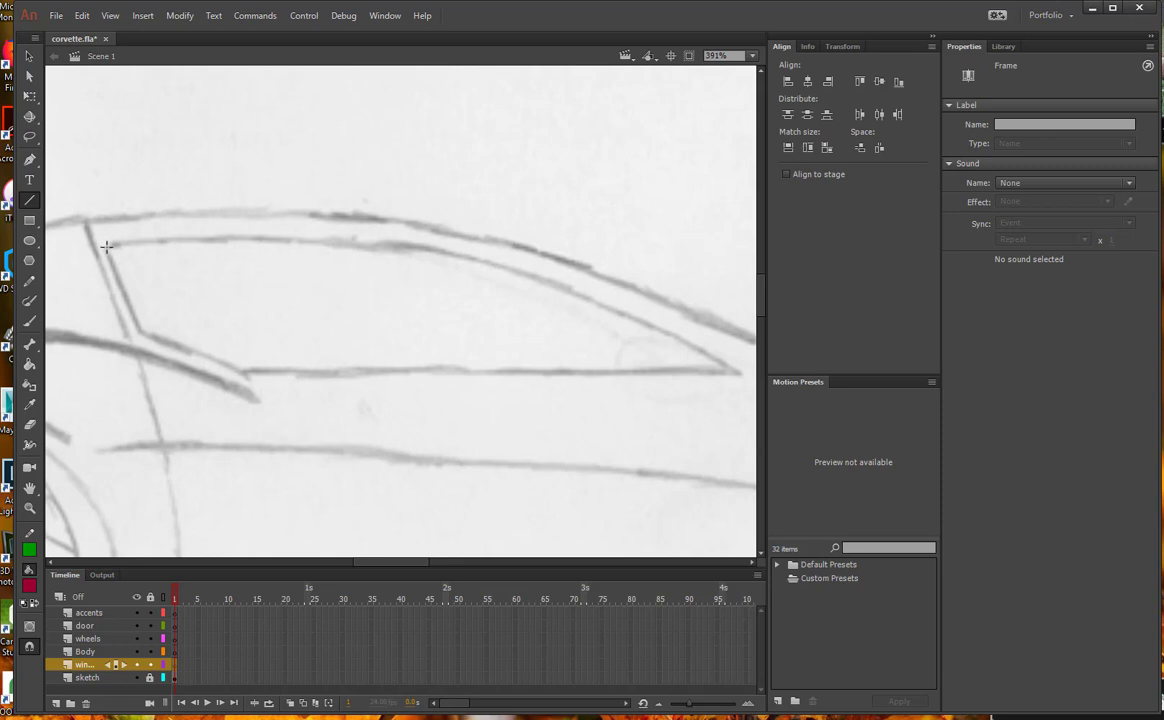
left_click_drag(106, 245, 139, 331)
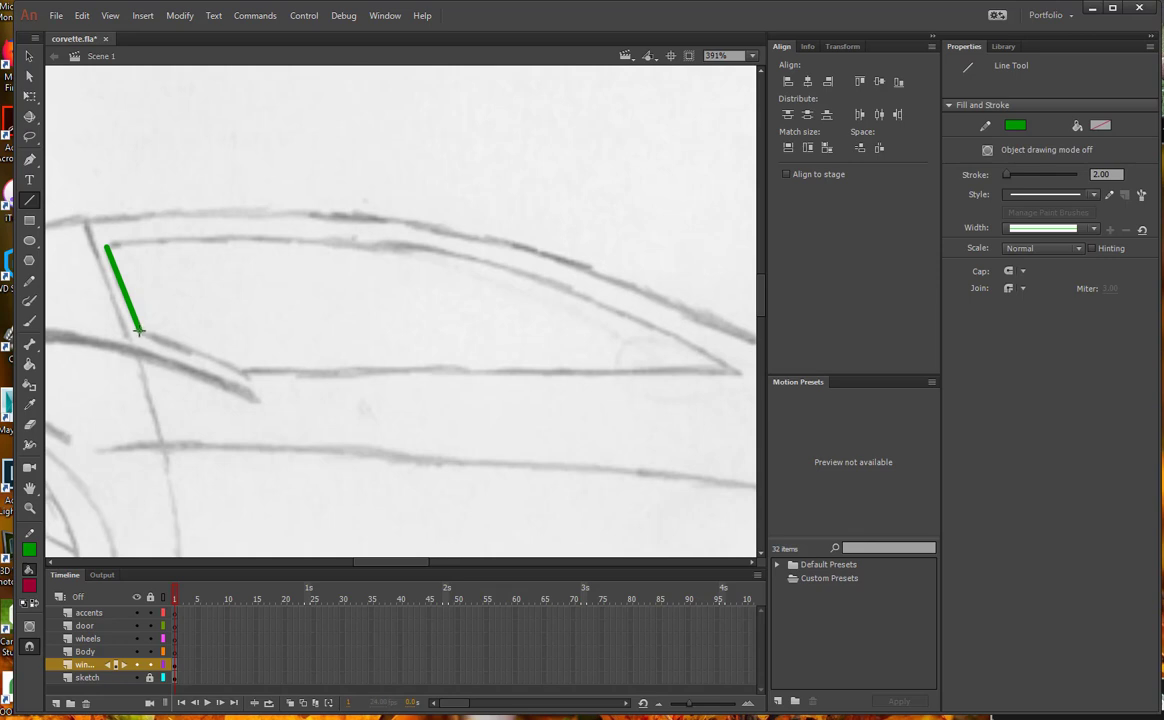
left_click_drag(139, 331, 241, 373)
left_click_drag(242, 372, 106, 246)
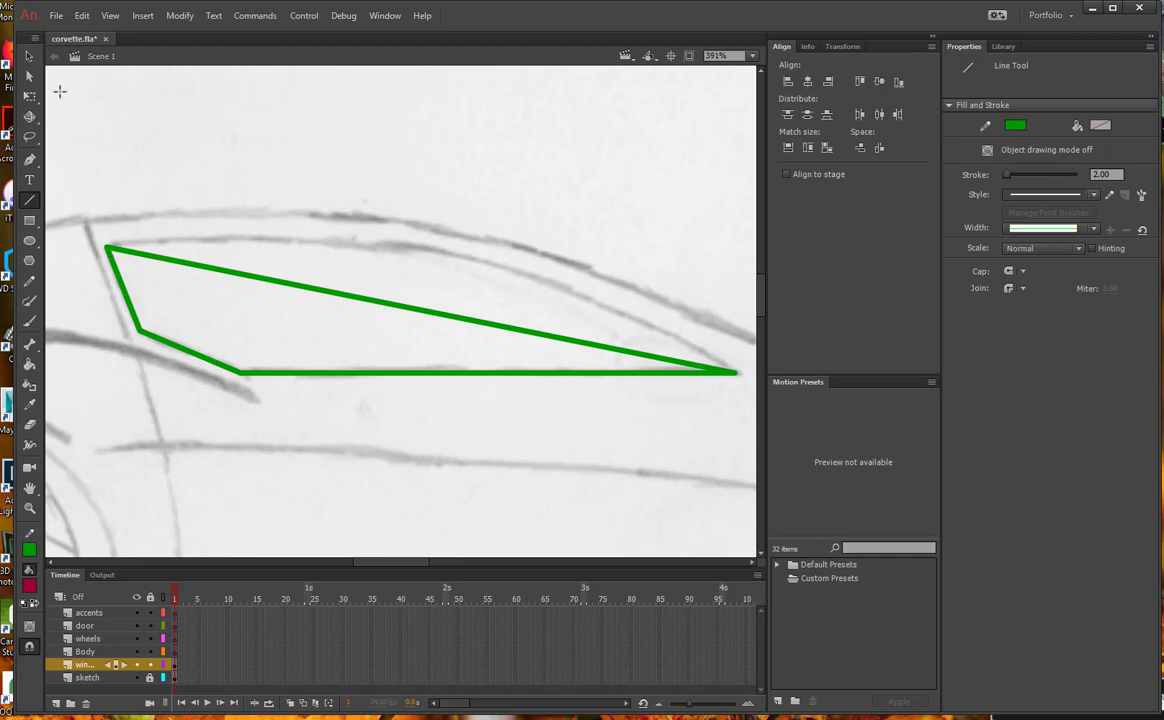
Bend the window's top edge and short lower rear edge to match the sketched curves, and save the file.
left_click(28, 57)
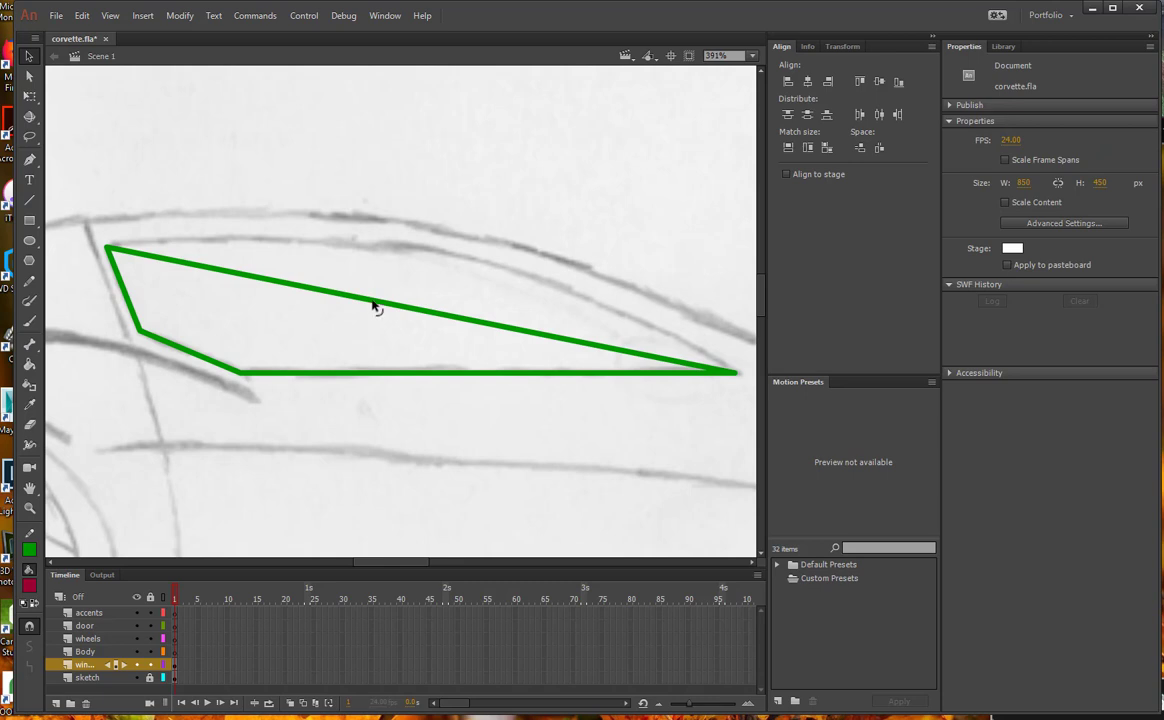
left_click_drag(373, 306, 411, 245)
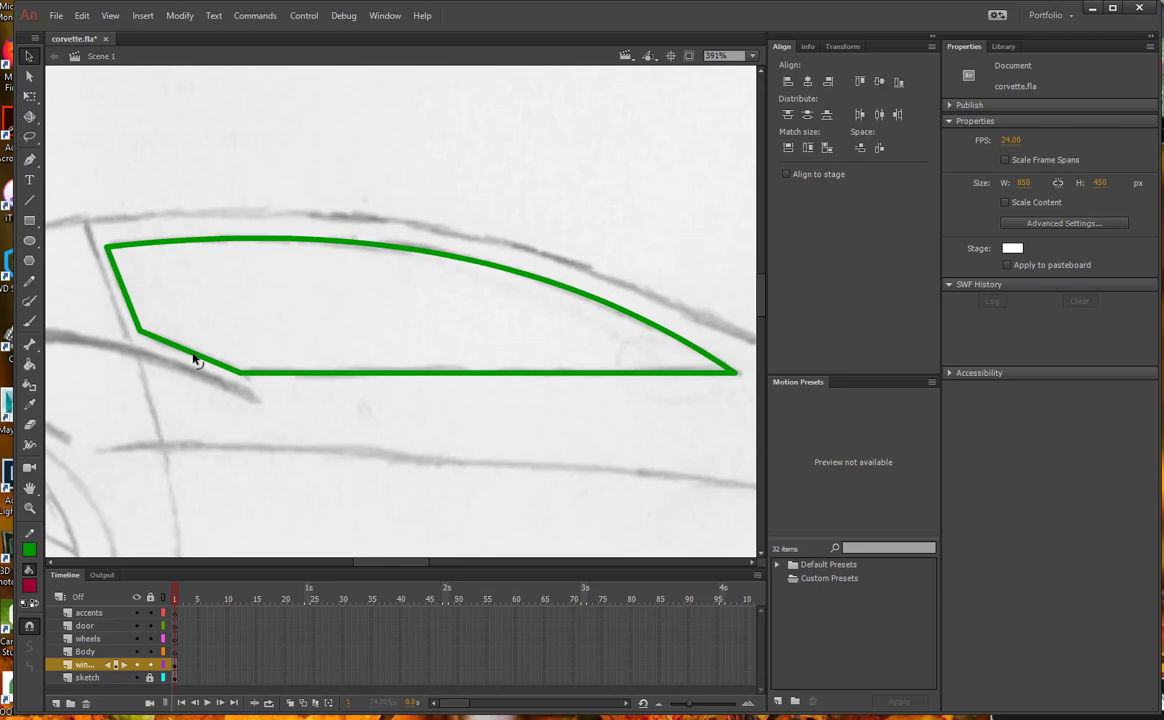
left_click_drag(193, 354, 196, 351)
left_click(57, 16)
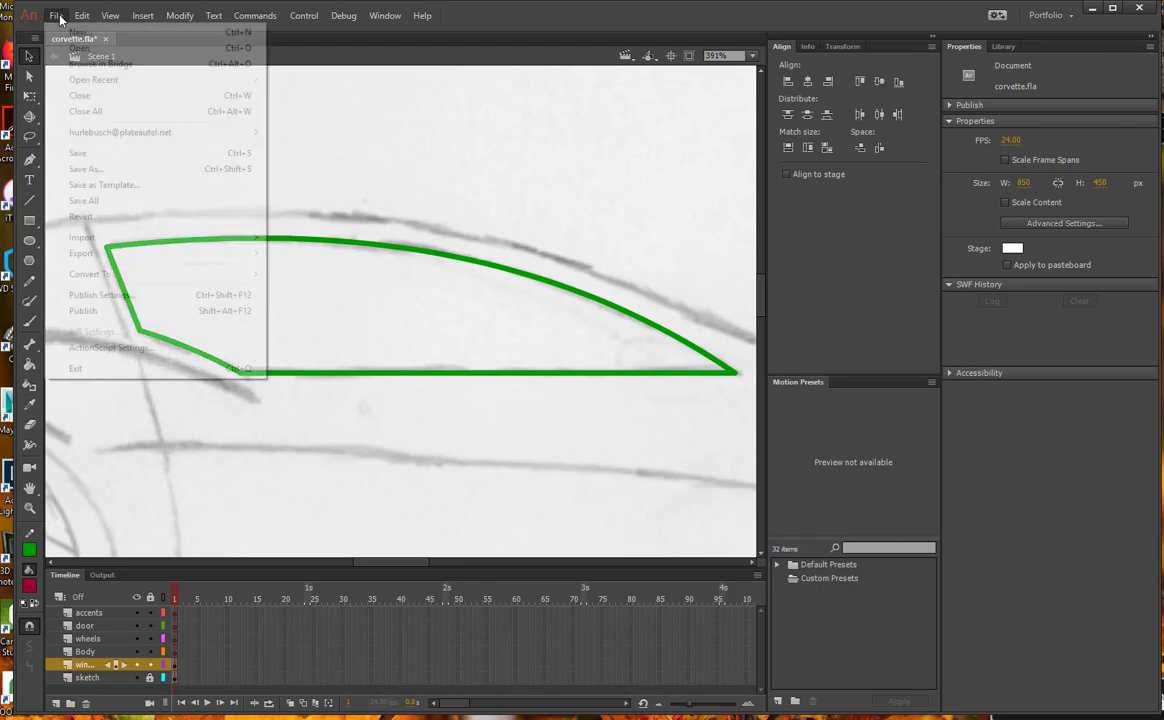
left_click(99, 155)
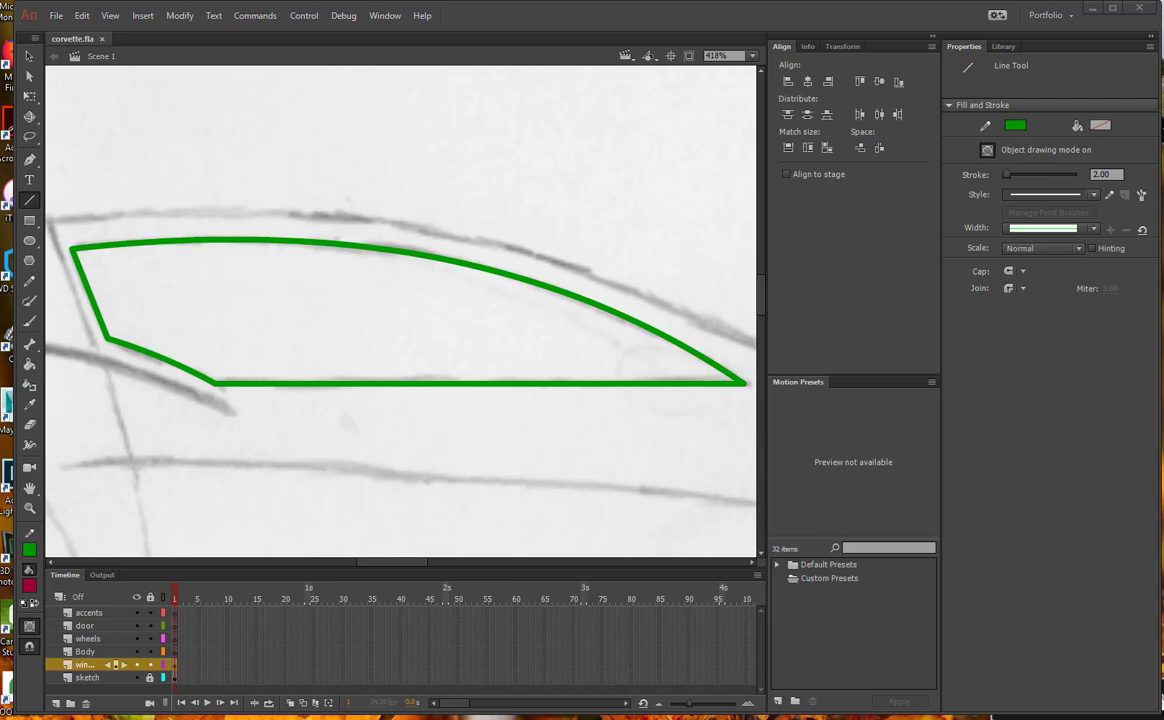
On the Body layer, trace the car's upper outline with Pen tool curves from the tail over the roof to the windshield base.
left_click(29, 161)
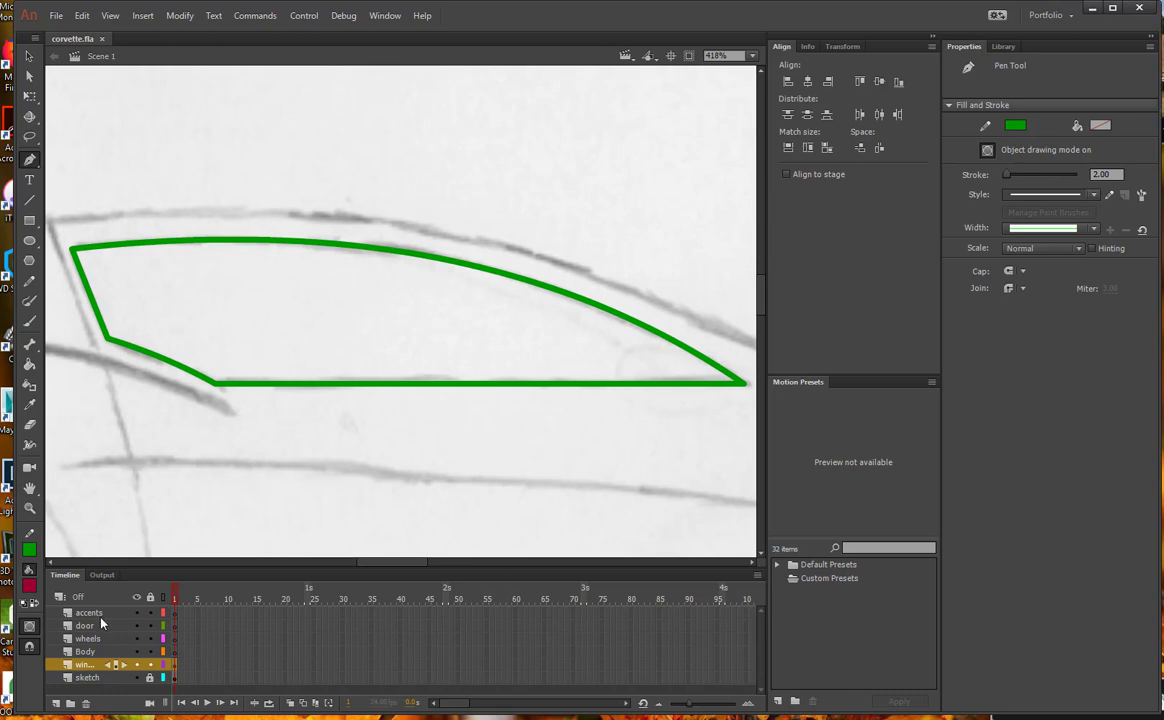
left_click(87, 652)
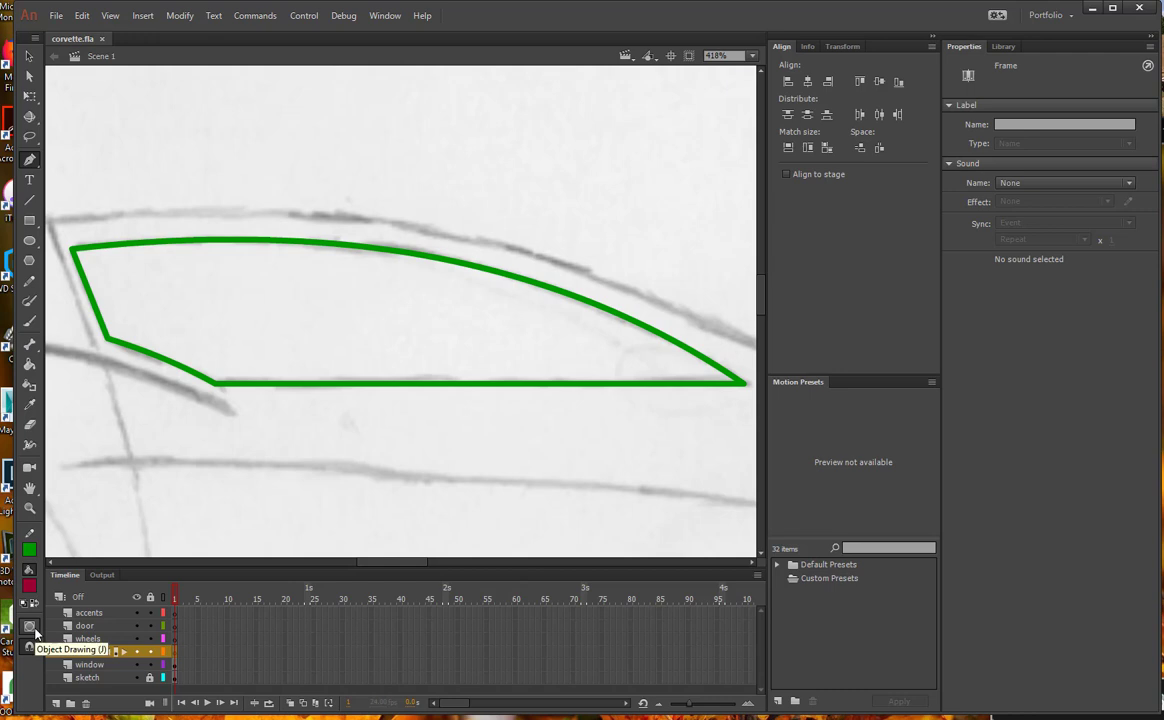
left_click(34, 630)
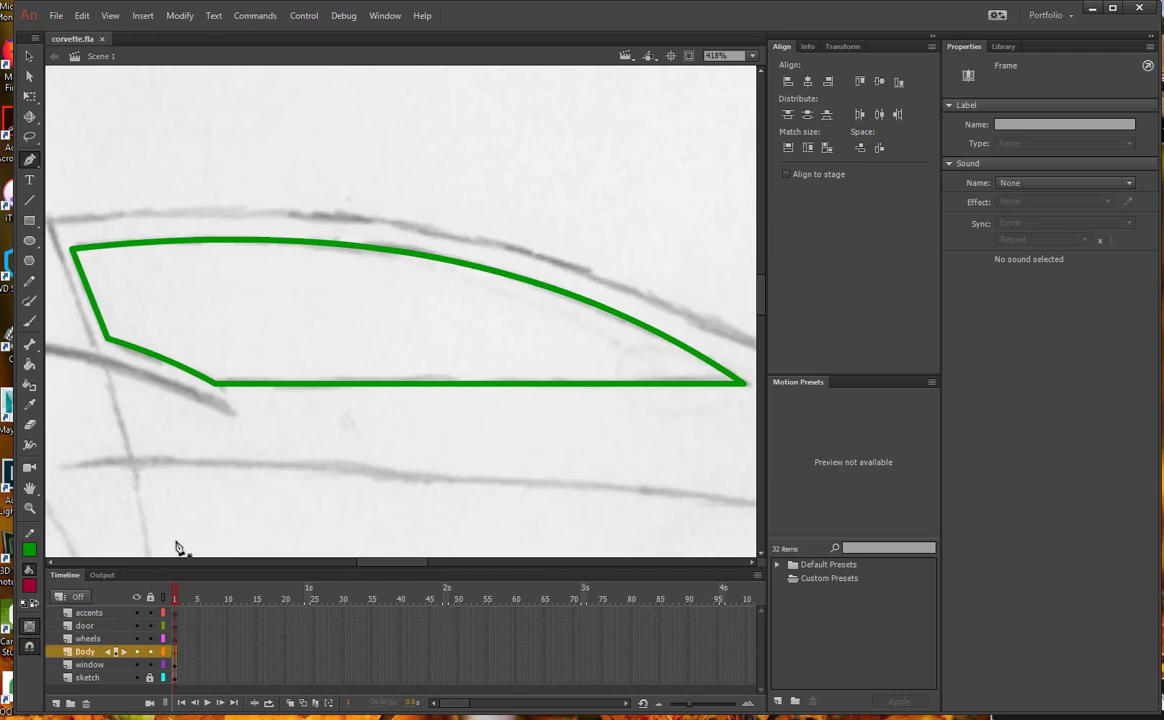
left_click(332, 408)
left_click(280, 270)
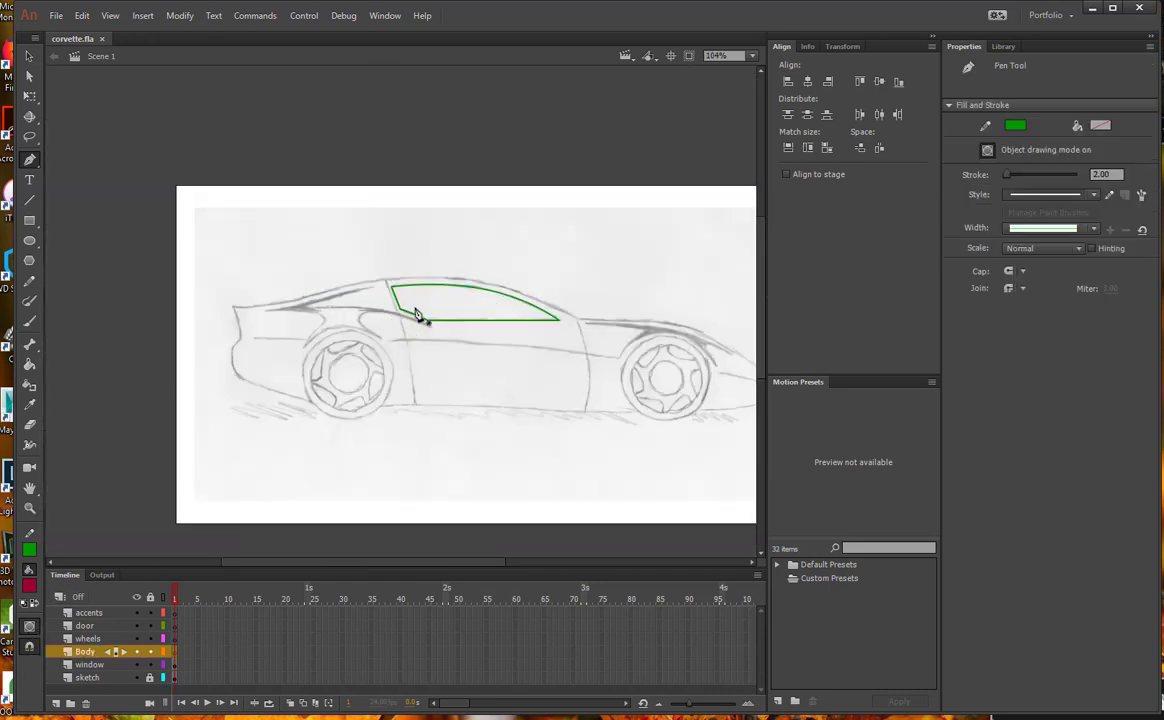
left_click_drag(501, 348, 455, 371)
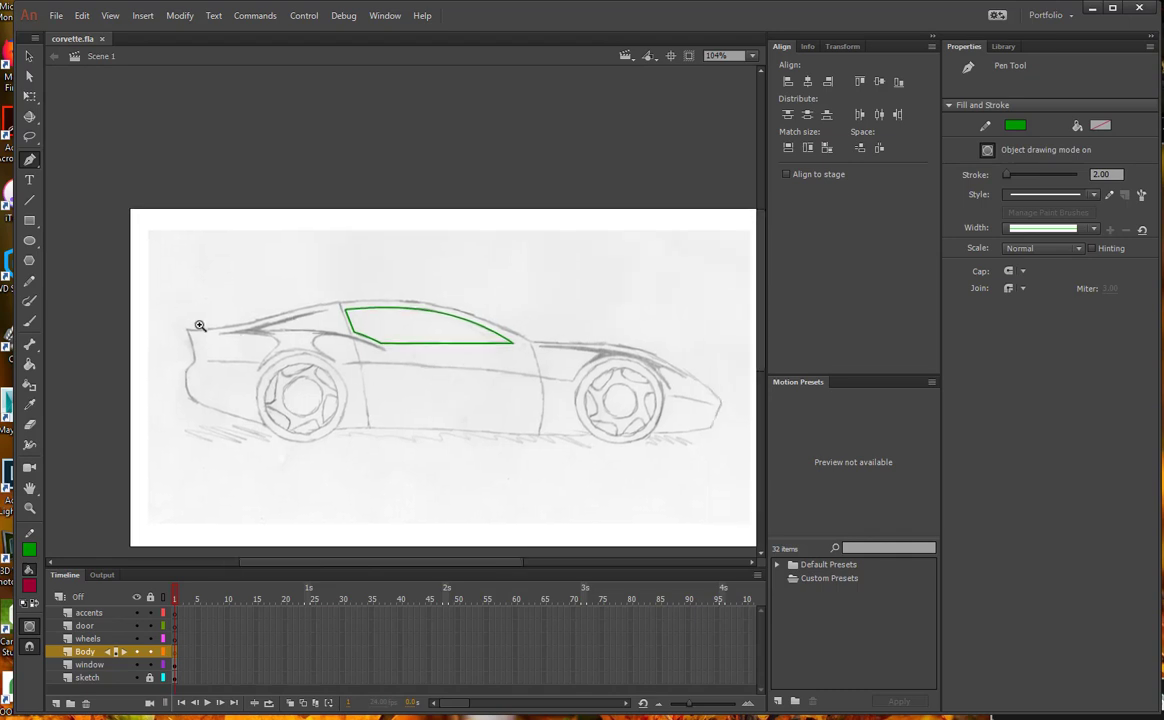
left_click_drag(151, 279, 680, 432)
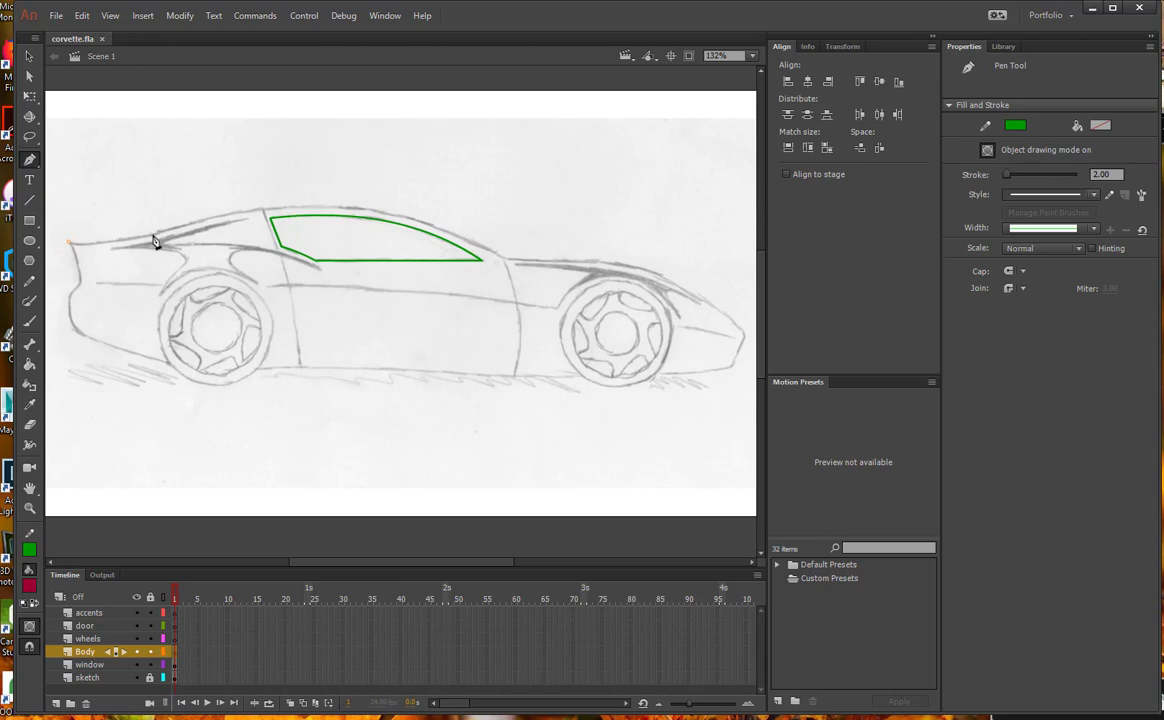
left_click_drag(155, 241, 213, 222)
left_click_drag(262, 208, 307, 202)
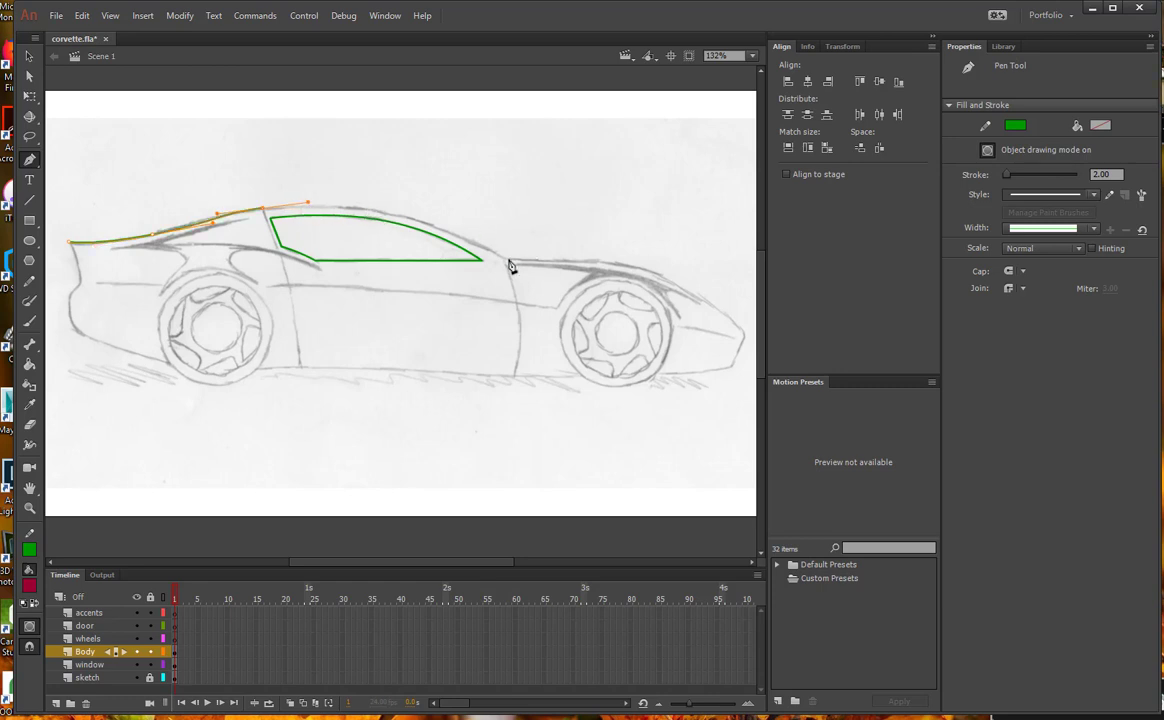
left_click_drag(506, 259, 598, 314)
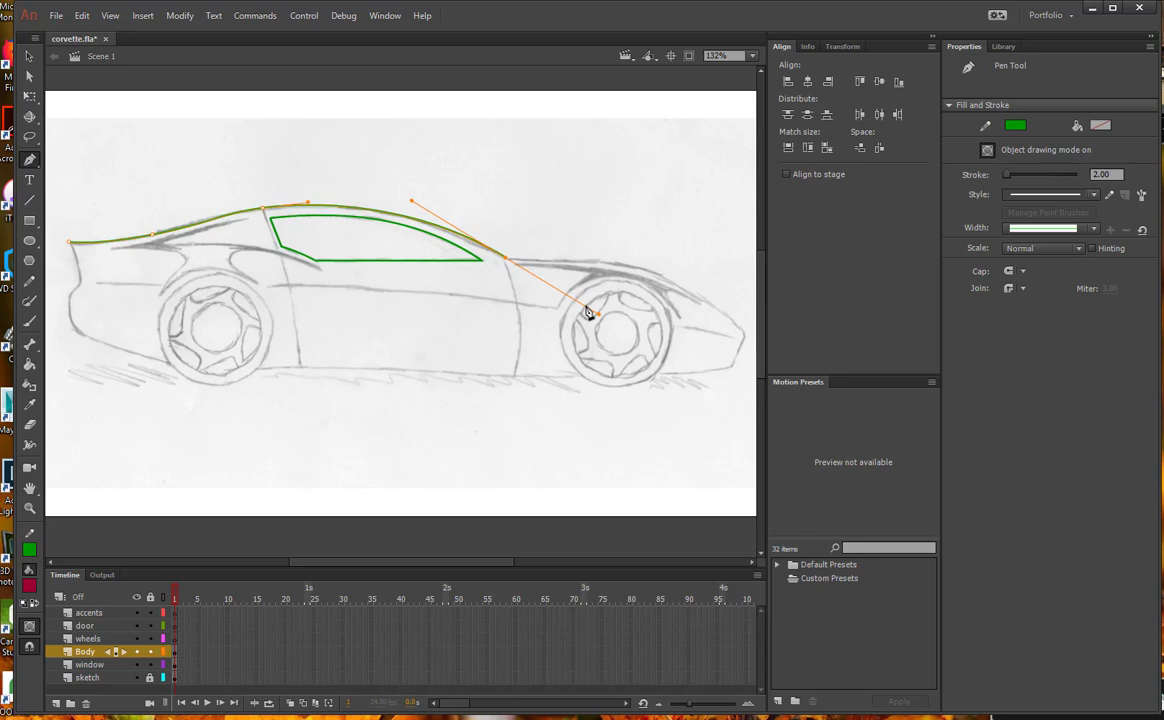
Continue the body outline with a sharp corner at the windshield base, along the hood to the nose and down the front bumper.
left_click(507, 262)
left_click_drag(741, 331, 834, 424)
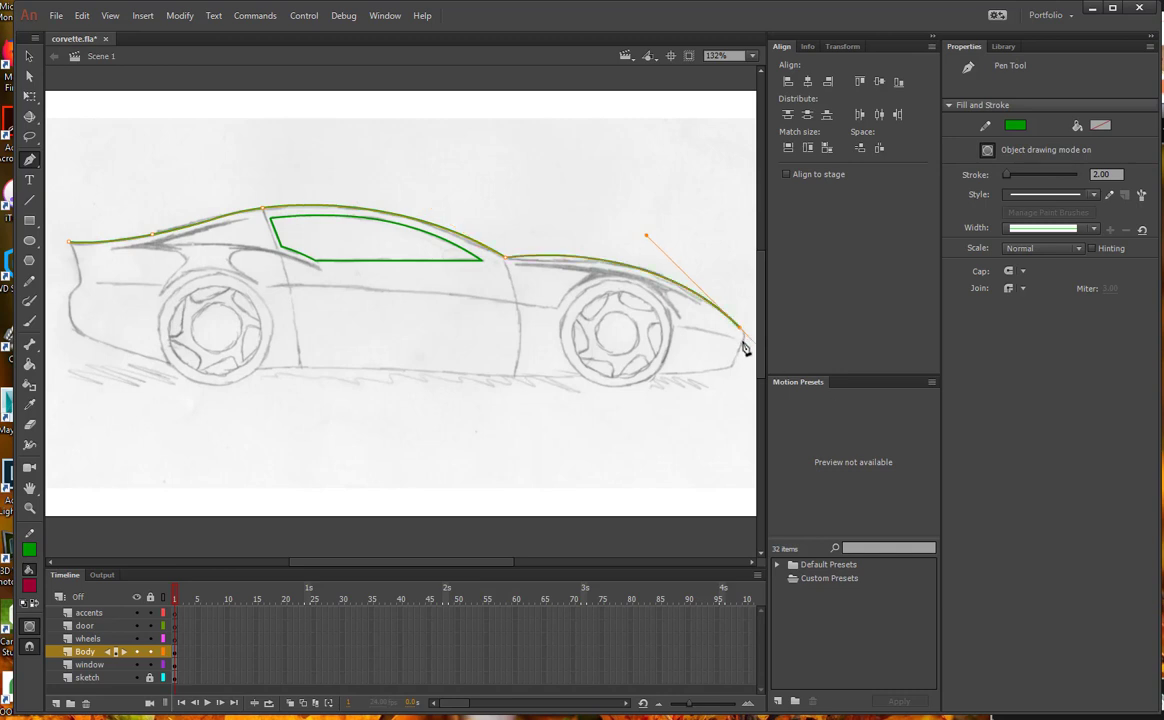
left_click_drag(739, 348, 740, 348)
left_click(711, 367)
Continue the body outline along the underside and up the rear bumper, closing the path at the tail's starting point.
left_click_drag(512, 381, 428, 371)
left_click_drag(301, 365, 257, 368)
left_click_drag(190, 381, 106, 338)
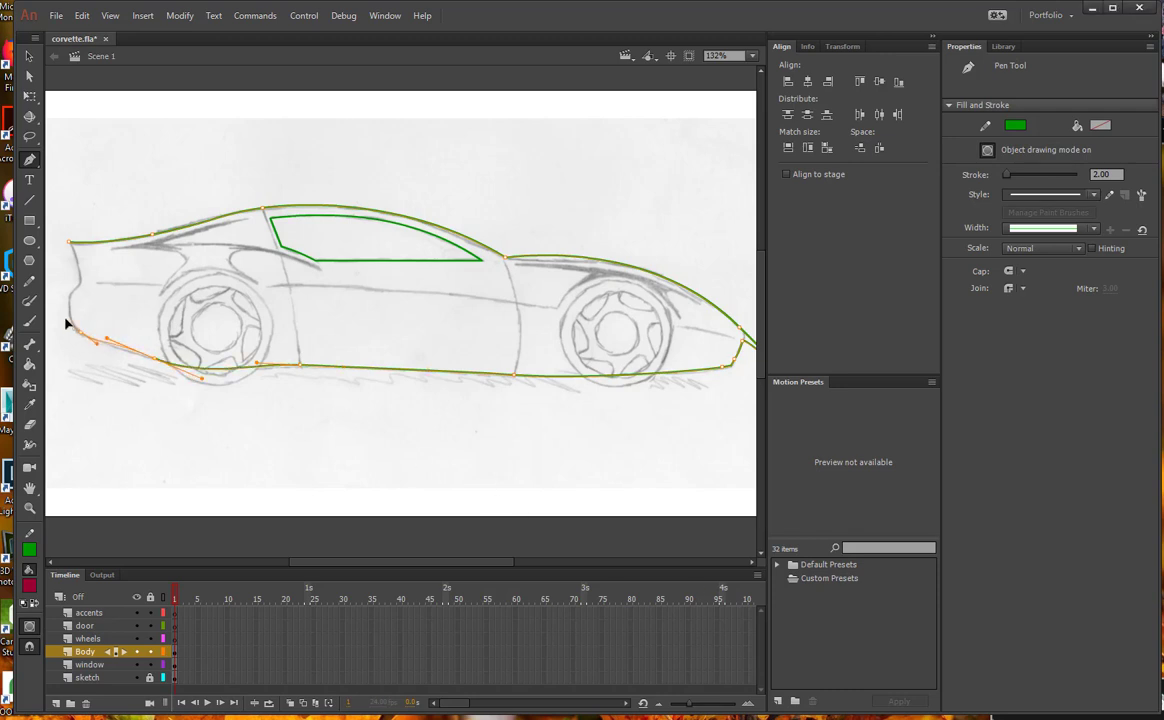
left_click_drag(66, 323, 82, 272)
left_click(70, 242)
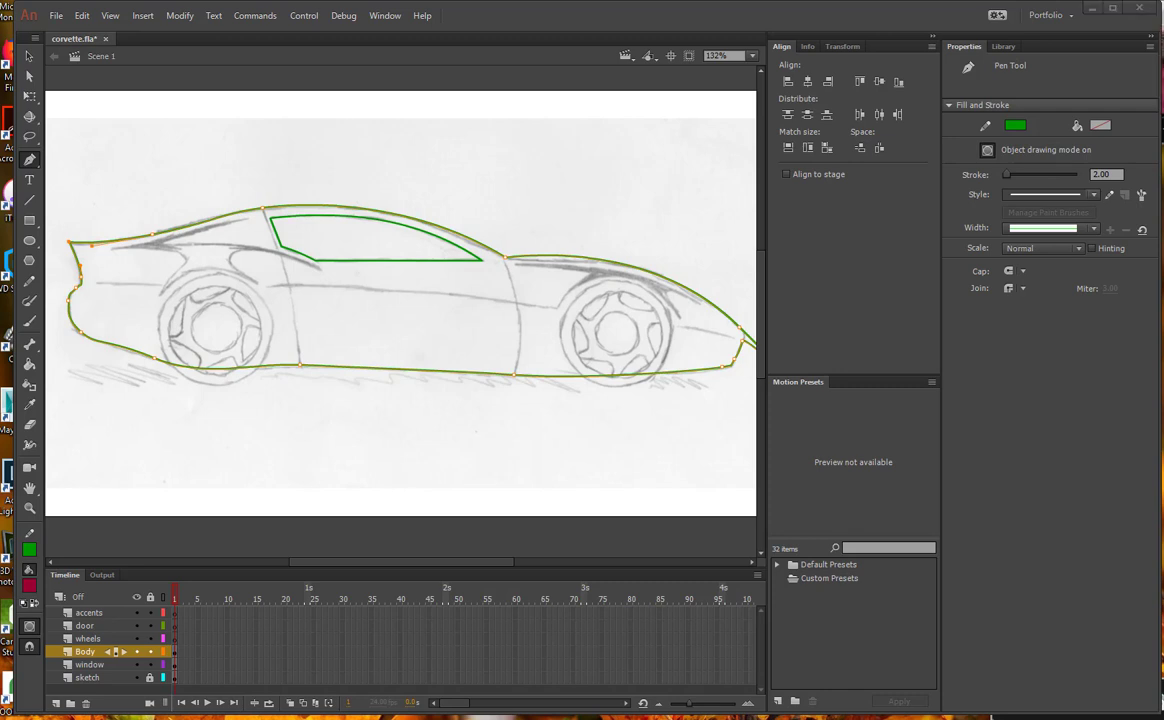
Shorten the nose anchor's overextended curve handle with the Subselection tool so the front corner follows the sketch.
left_click(706, 335, "ctrl")
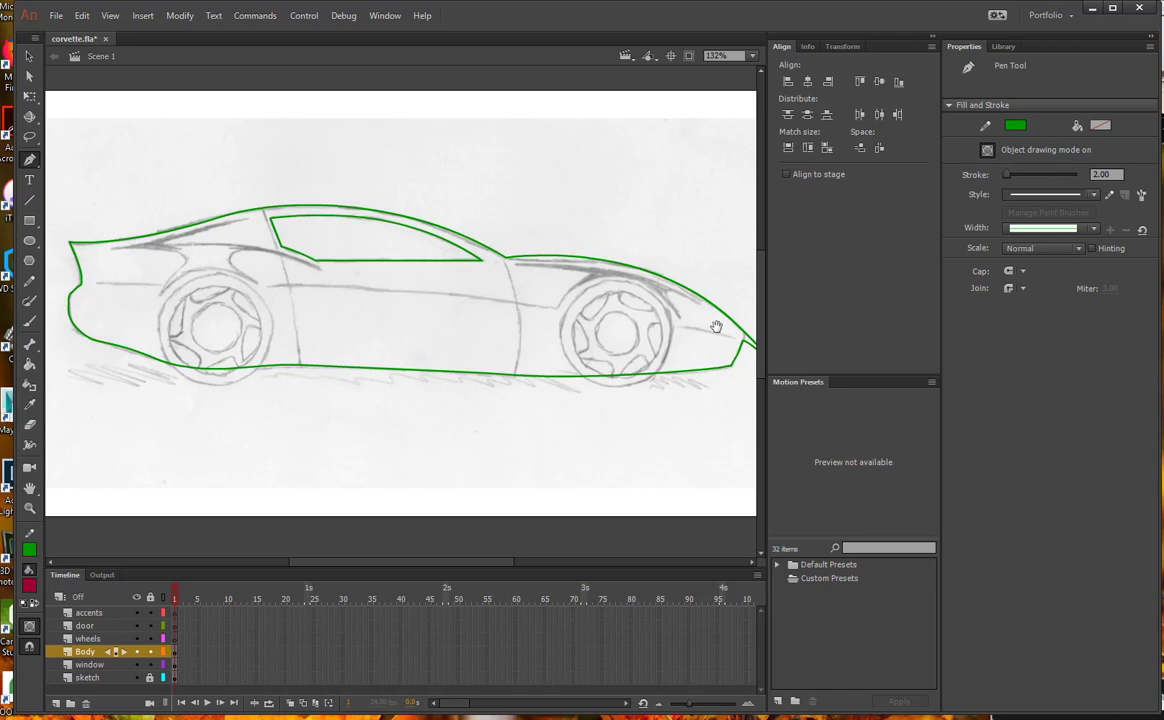
left_click(716, 327, "ctrl")
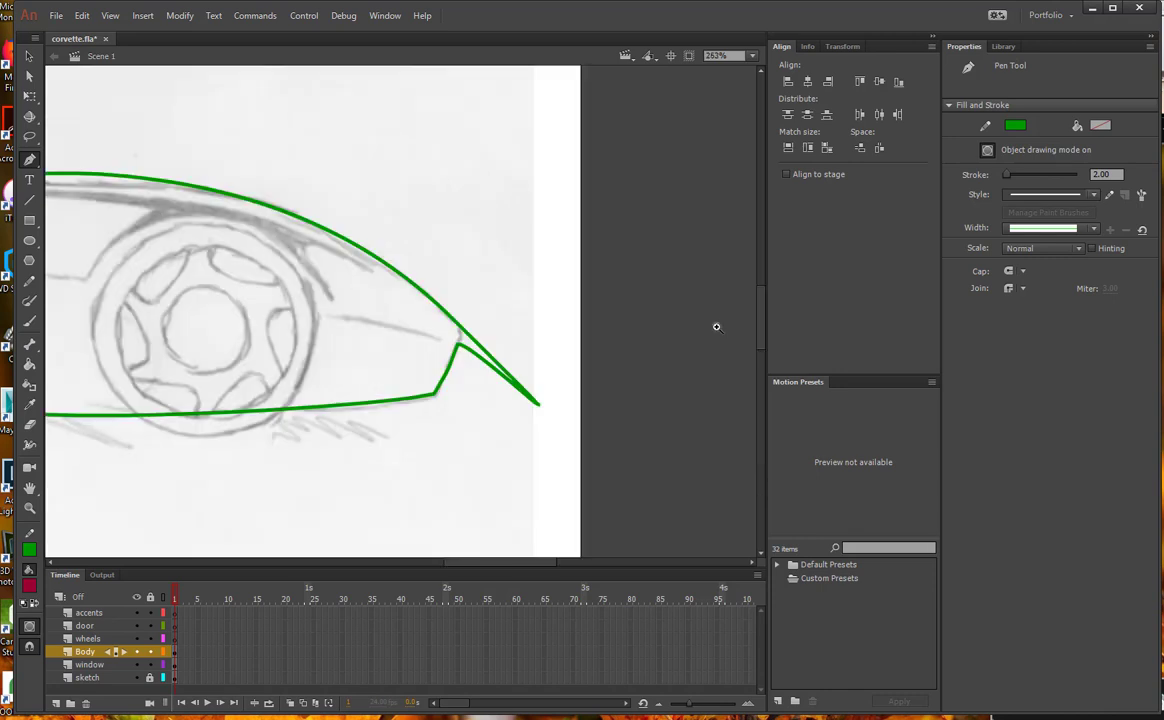
left_click(345, 322, "ctrl")
left_click(578, 325, "ctrl+alt")
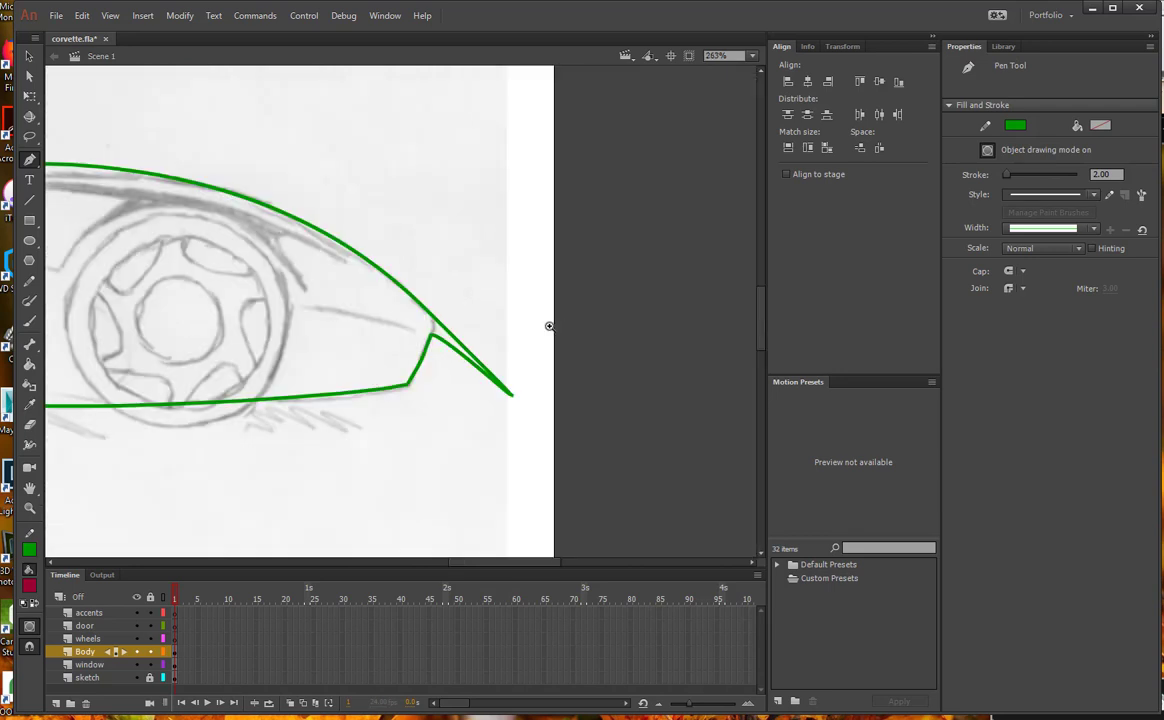
left_click_drag(481, 286, 540, 293)
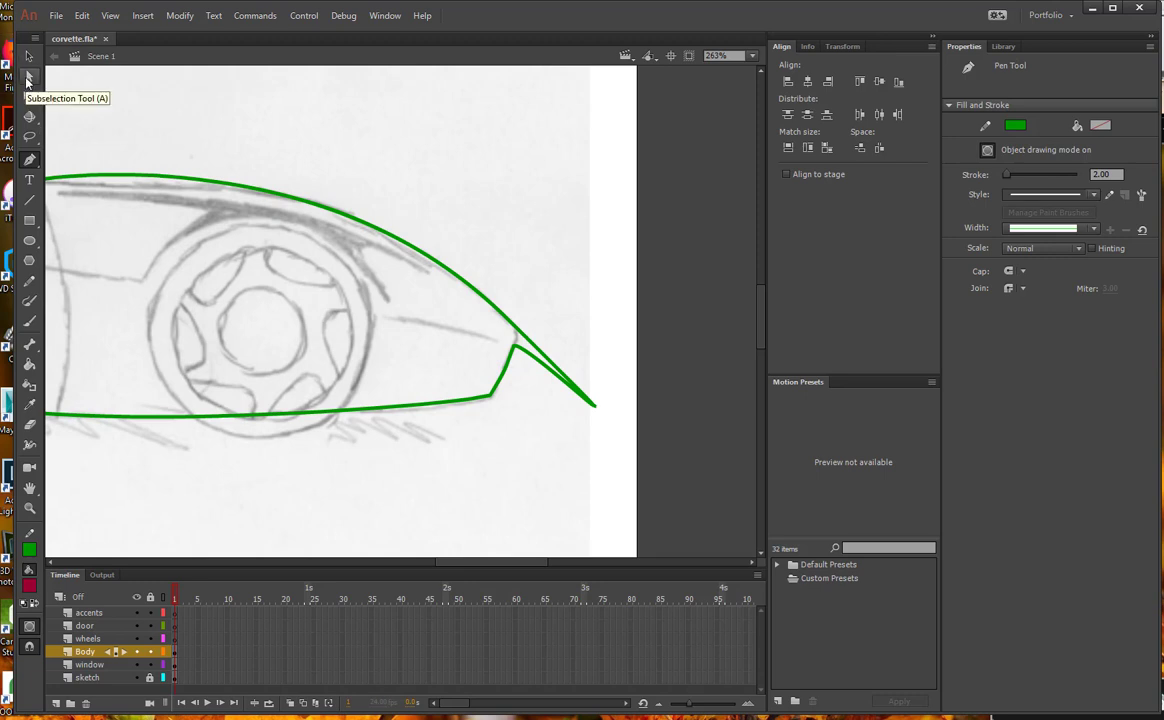
left_click(28, 80)
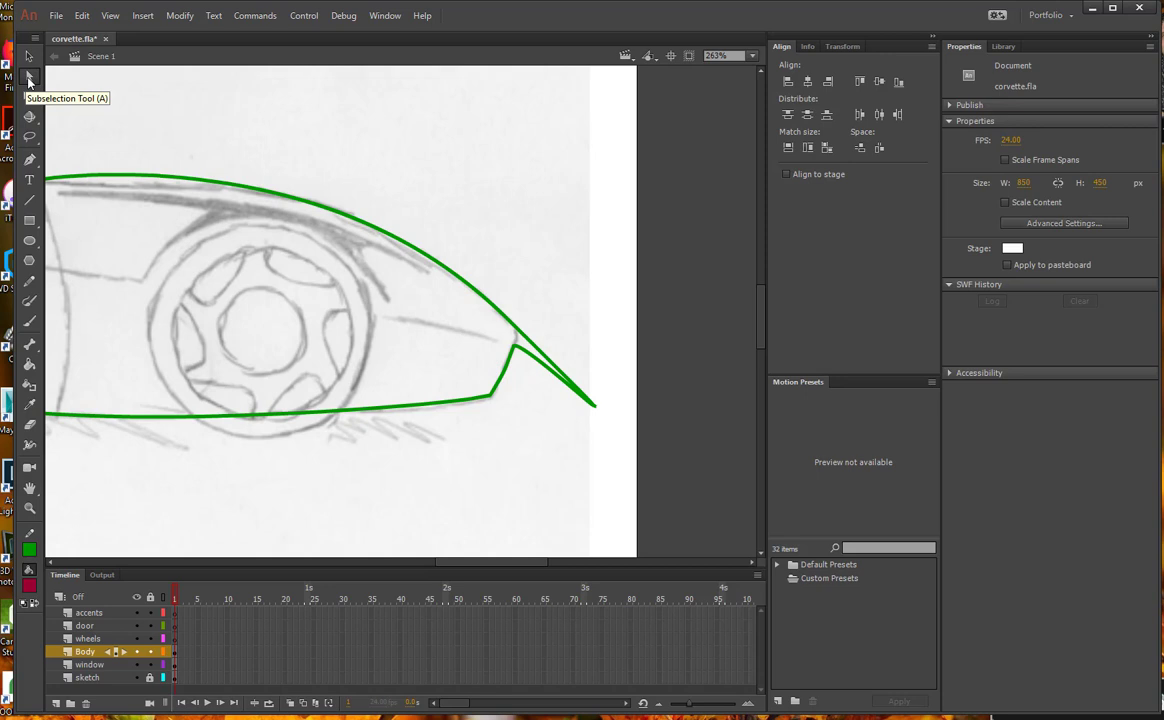
left_click(491, 306)
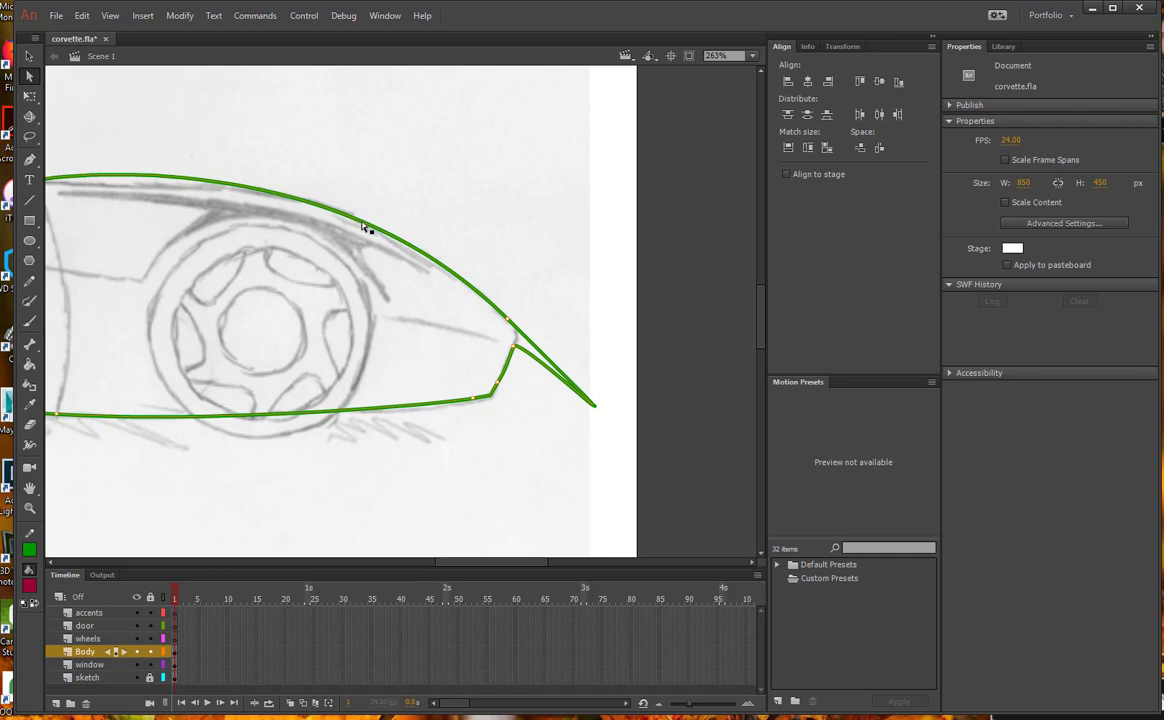
left_click_drag(318, 204, 446, 244)
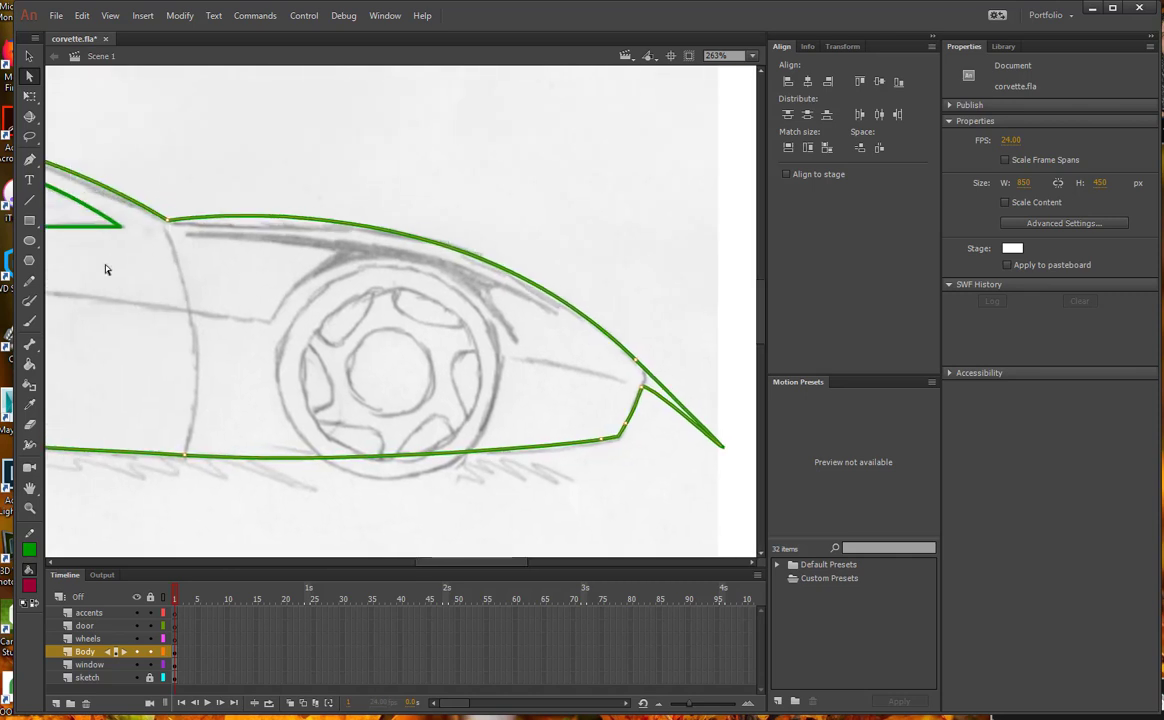
left_click(636, 362)
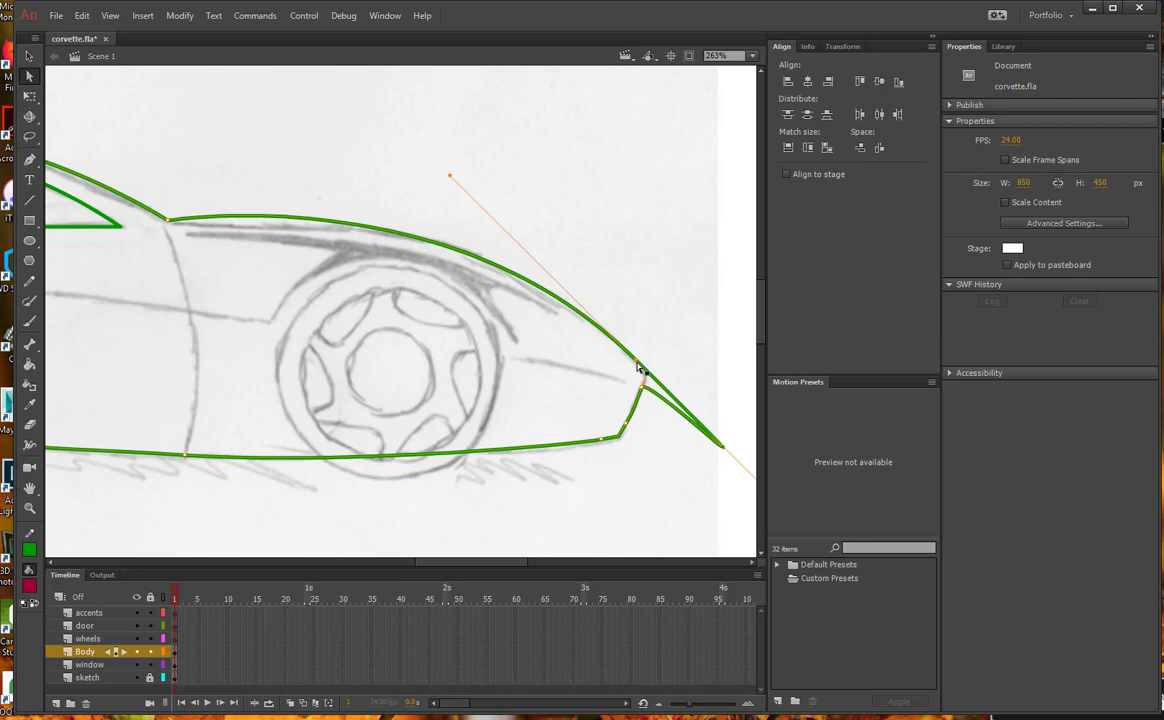
mouse_move(704, 483)
left_mouse_down()
mouse_move(645, 437)
mouse_move(685, 471)
mouse_move(561, 447)
mouse_move(491, 393)
left_mouse_up()
left_click(446, 267)
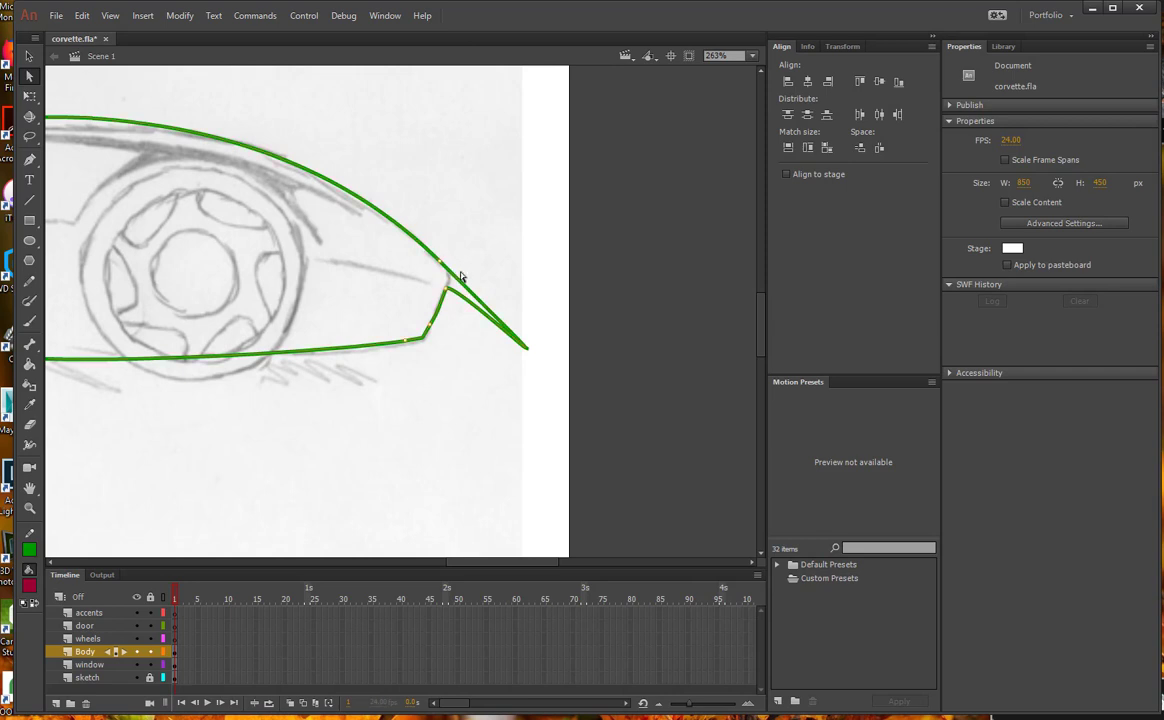
left_click(443, 266)
left_click_drag(625, 445, 455, 281)
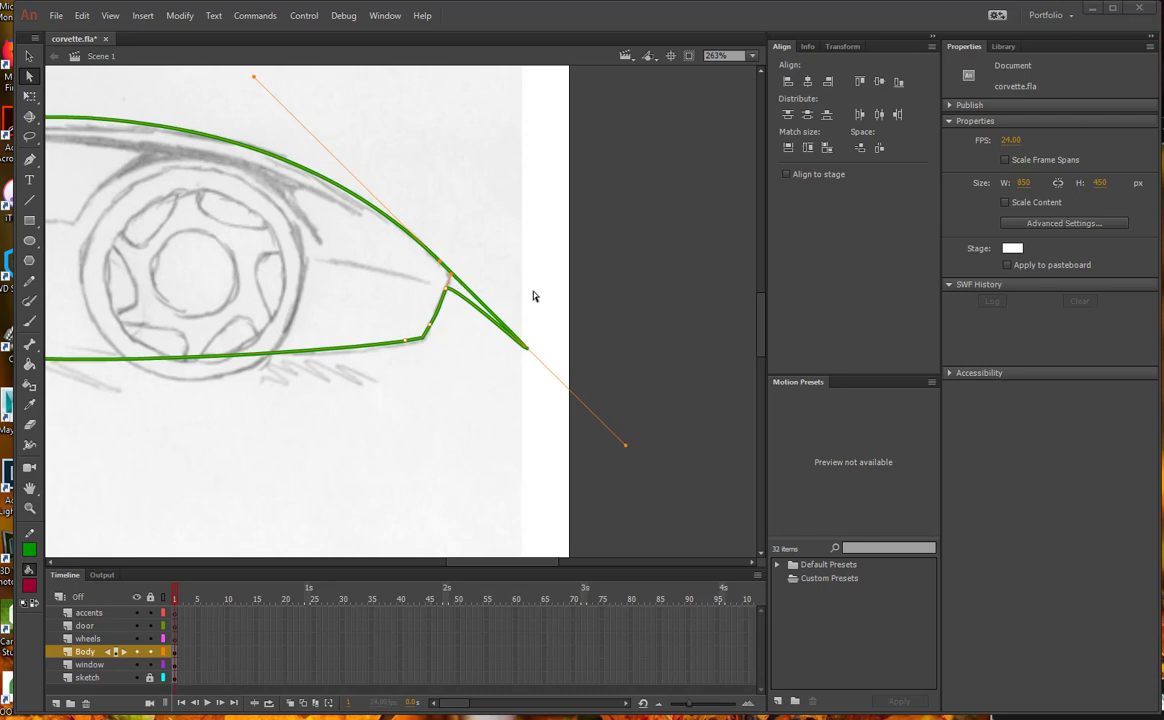
left_click_drag(627, 450, 451, 280)
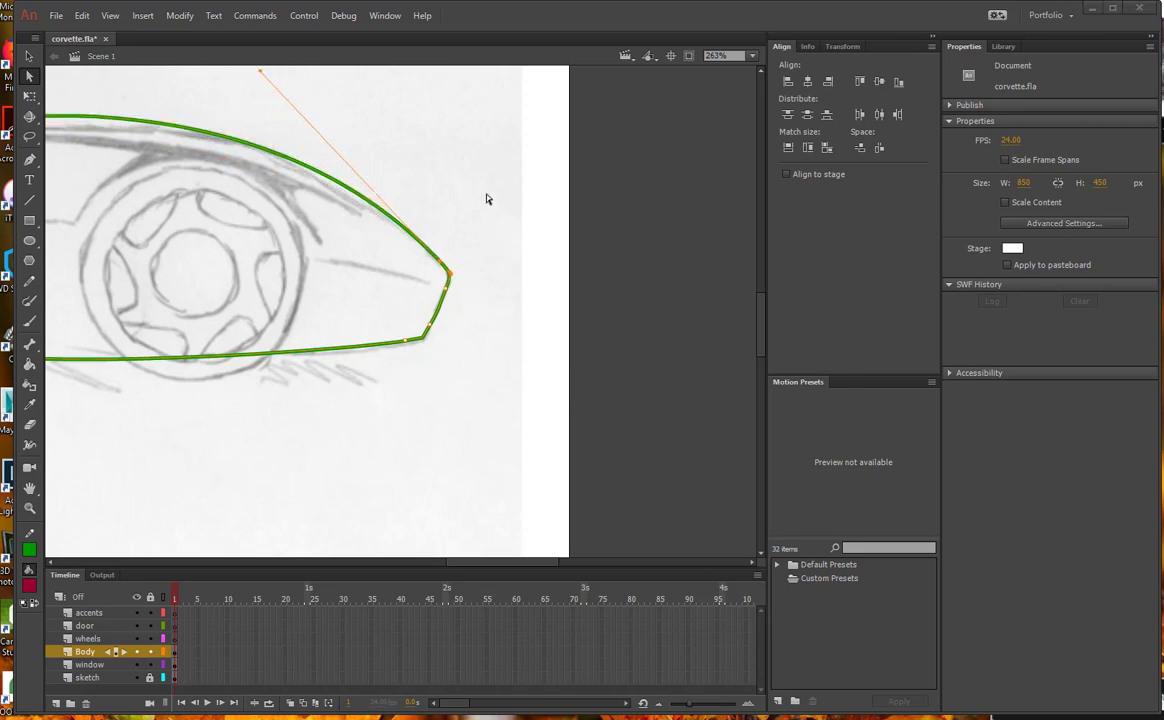
Add an anchor point to the hood curve ahead of the front wheel and move it slightly down onto the sketched line.
left_click_drag(299, 193, 437, 242)
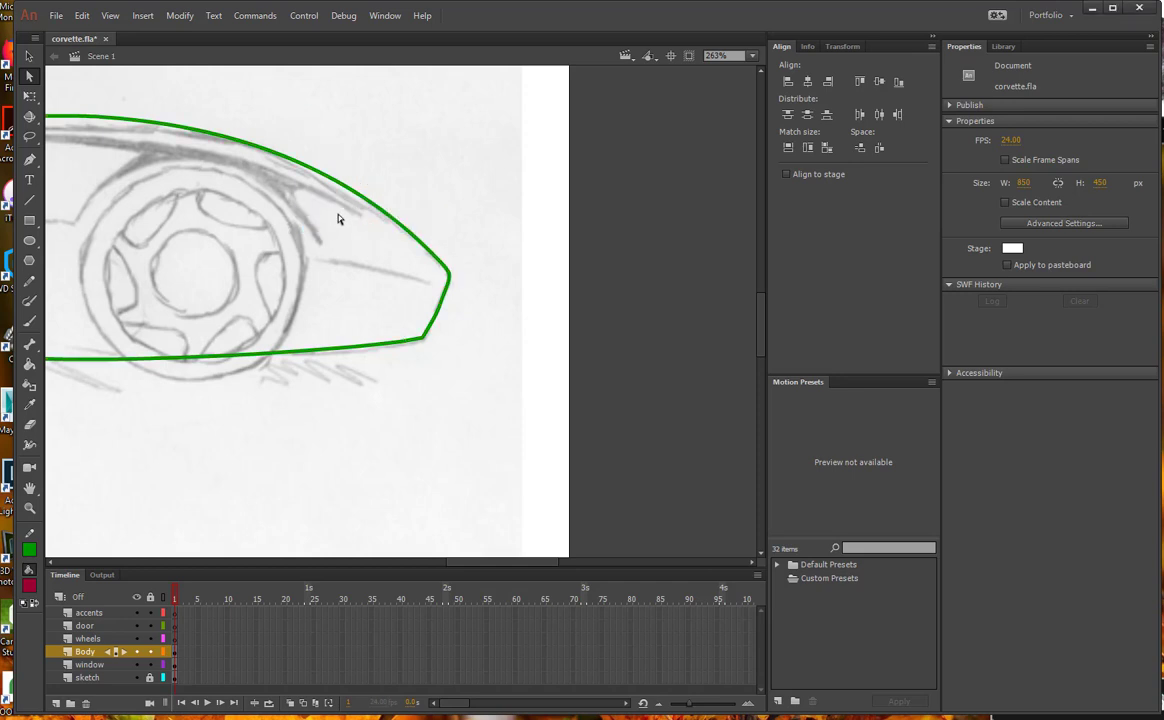
mouse_move(299, 191)
left_mouse_down()
mouse_move(379, 239)
mouse_move(549, 282)
left_mouse_up()
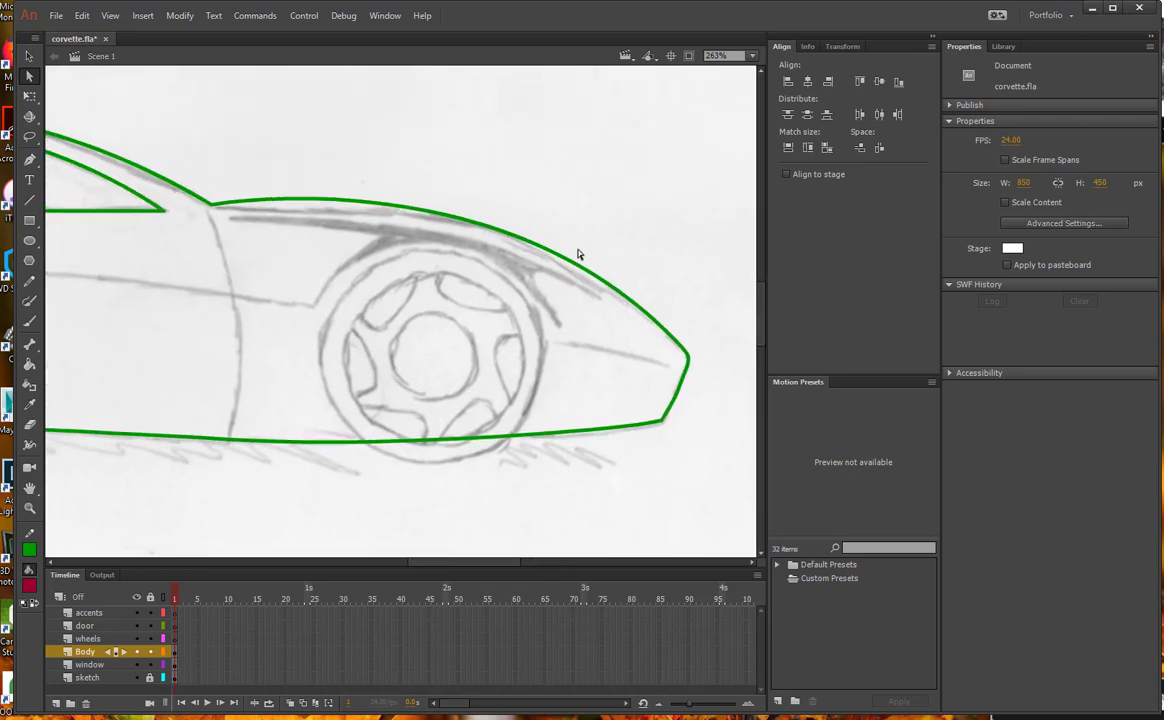
left_click(578, 268)
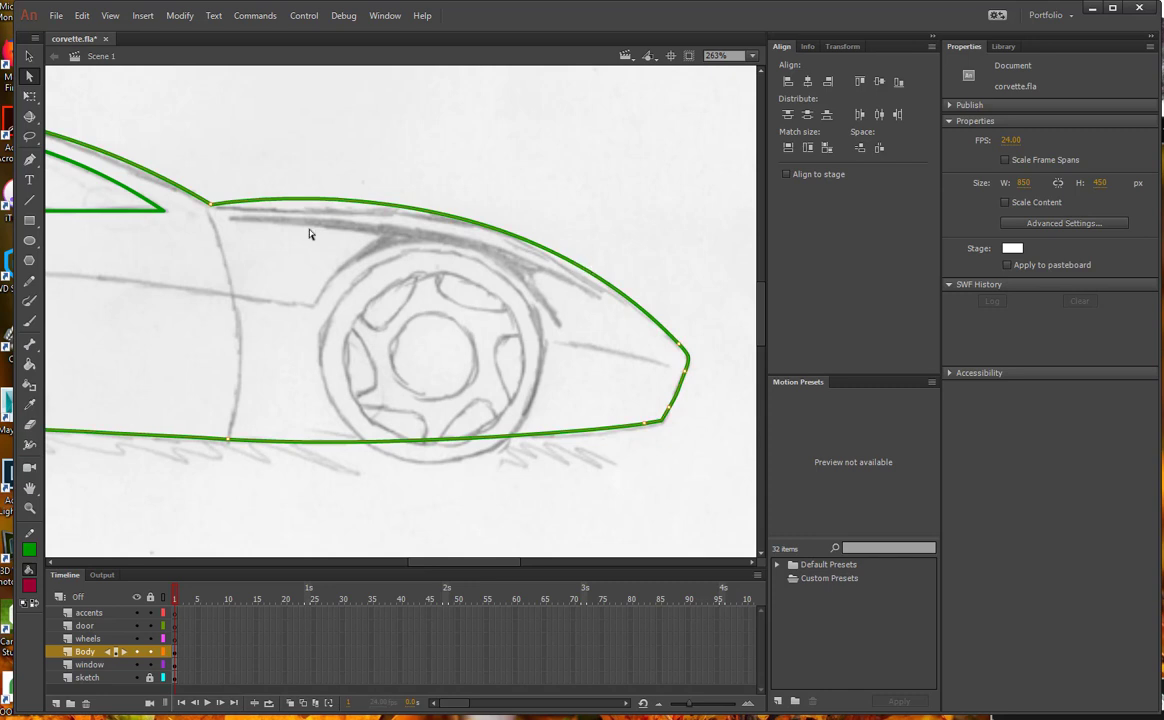
left_click(29, 158)
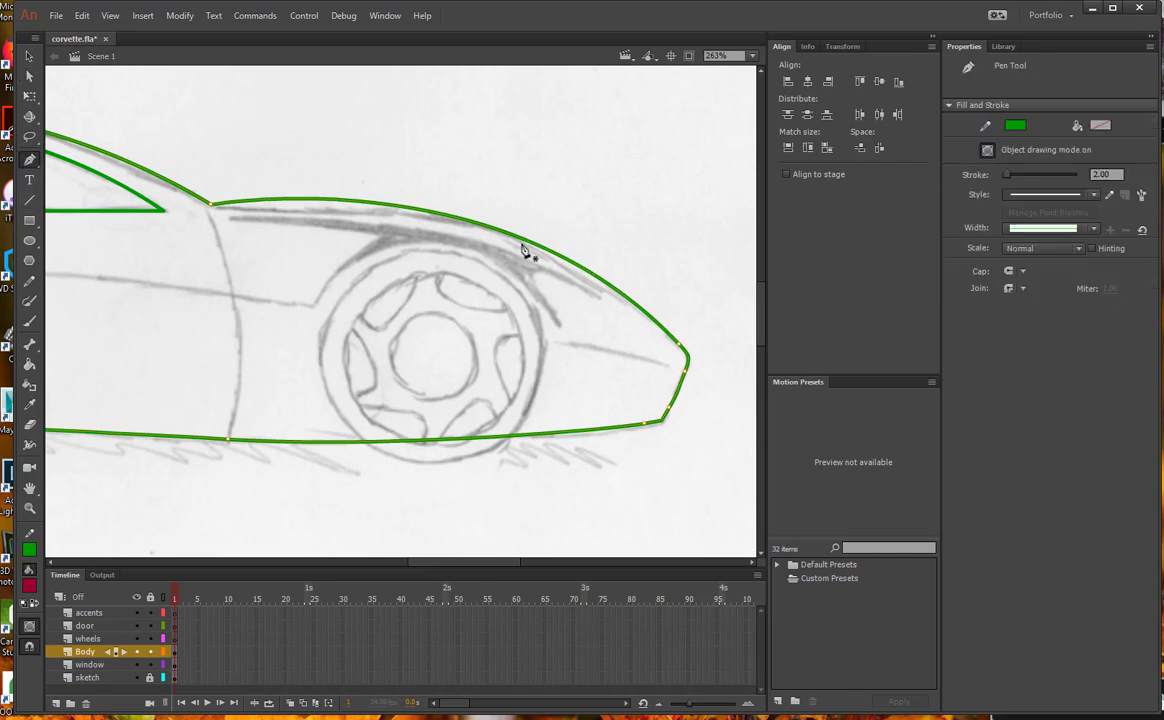
left_click(599, 278)
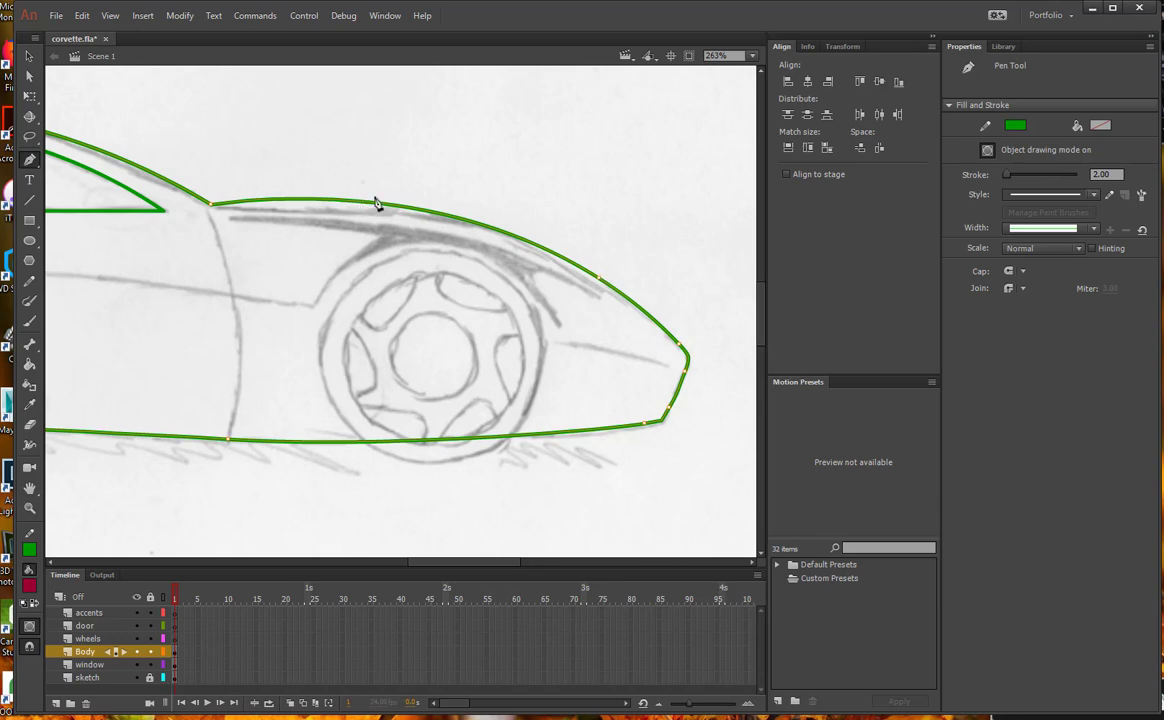
left_click(29, 76)
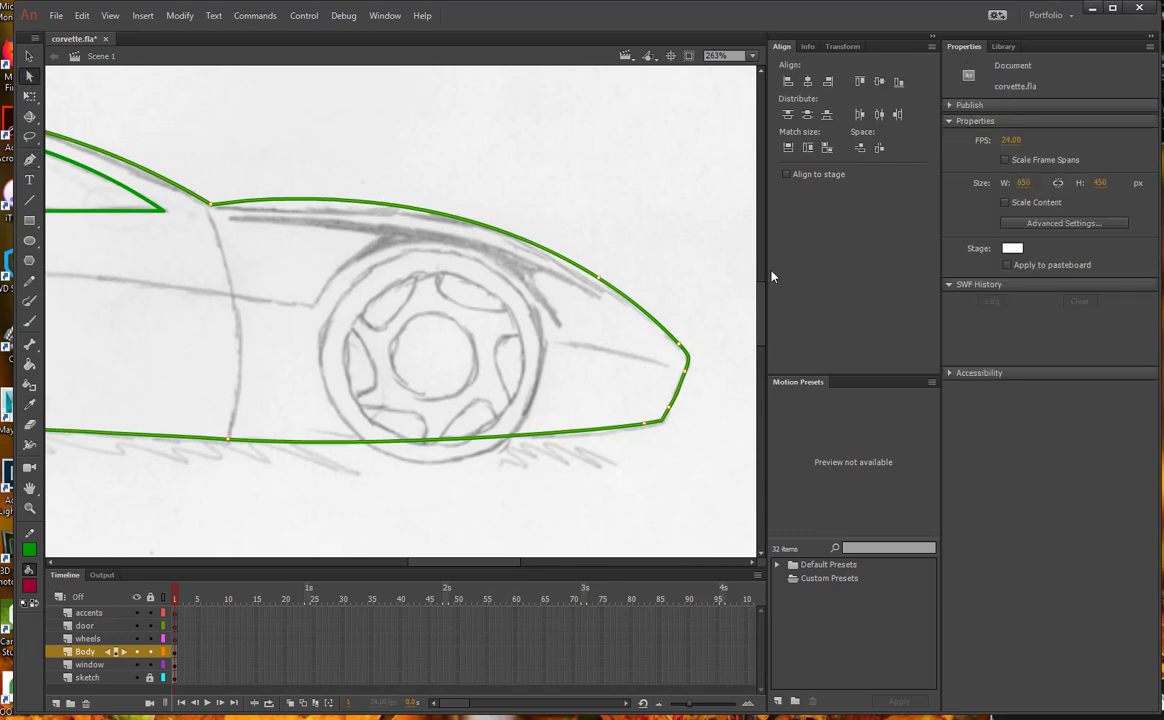
left_click(599, 280)
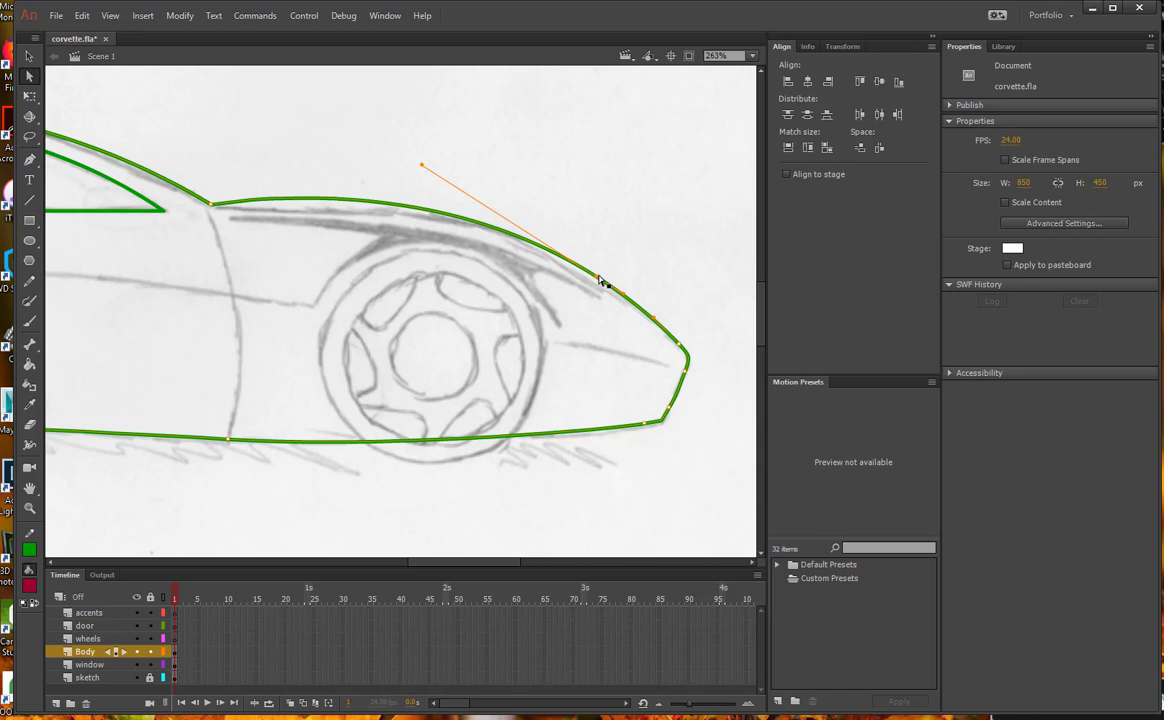
left_click_drag(597, 283, 595, 293)
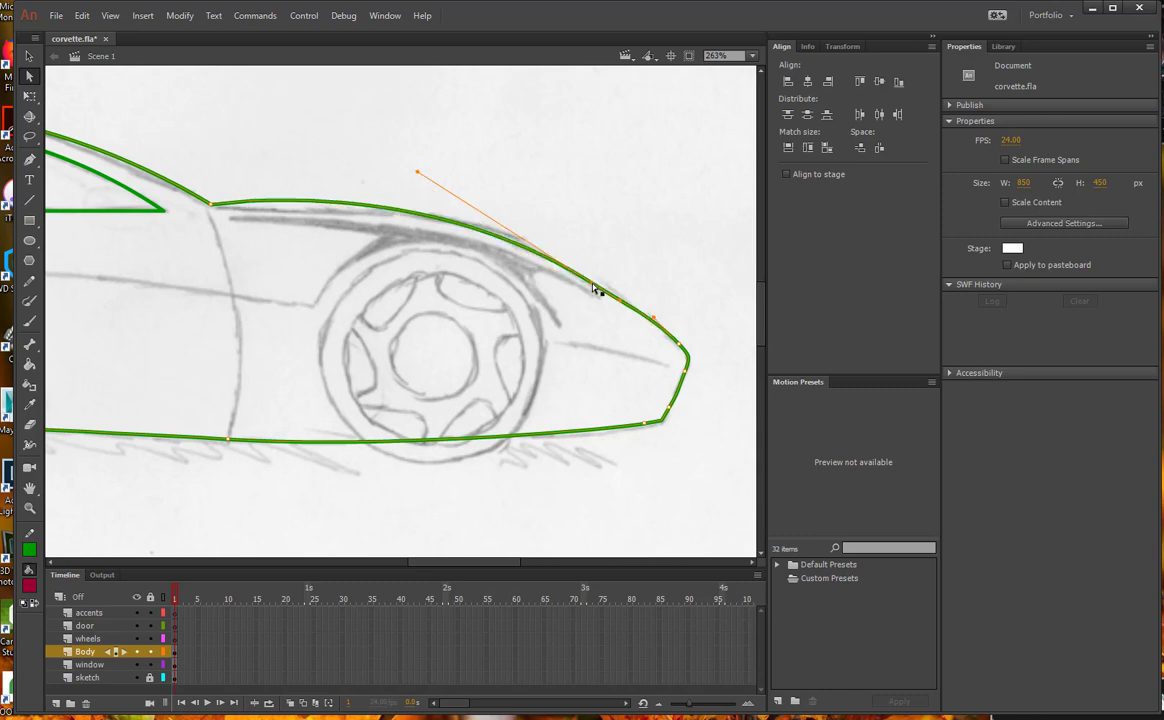
Adjust the curve handles around the new front hood anchor, shortening its rearward handle to flatten the hood curve.
left_click(654, 318)
left_click(650, 319)
left_click(357, 210)
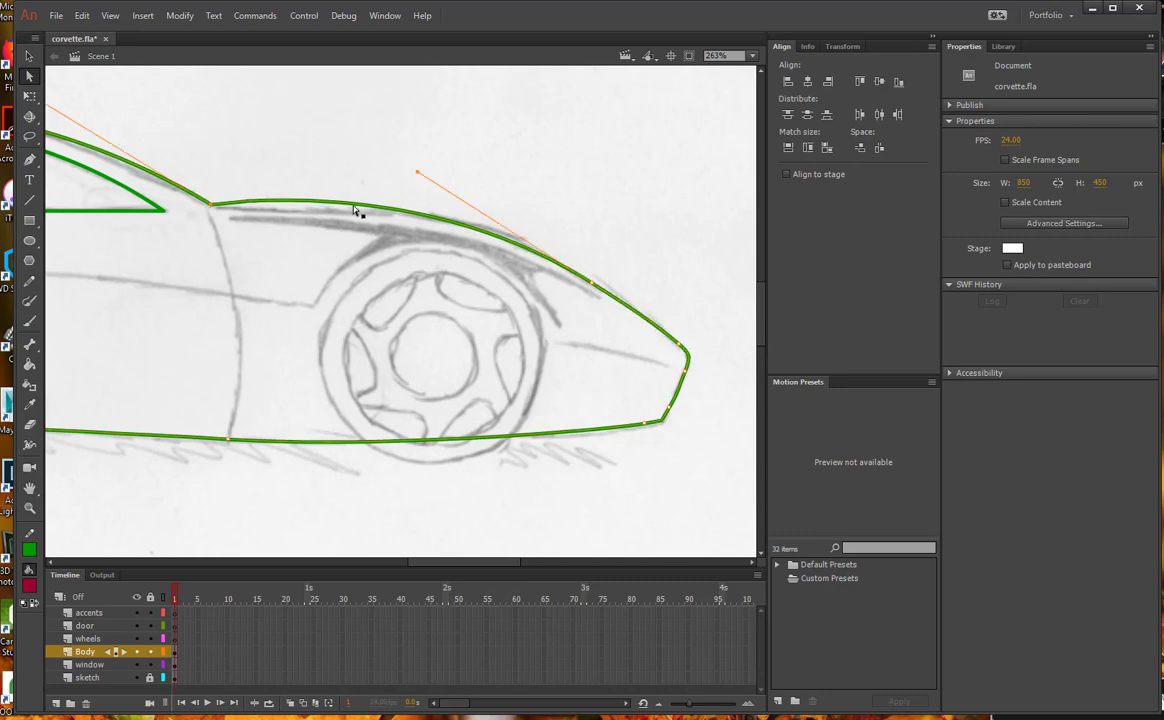
left_click_drag(417, 172, 479, 194)
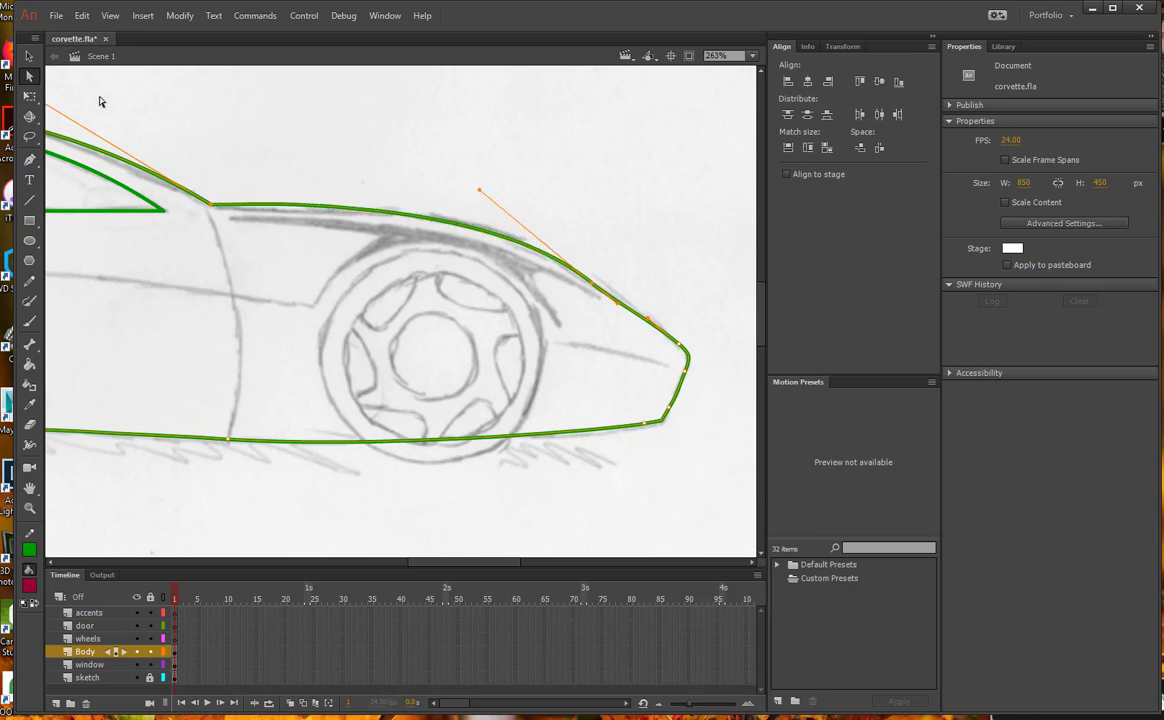
Add another anchor point to the hood curve near the windshield base and move it down to match the sketched hood line.
left_click(29, 159)
left_click(312, 206)
left_click(29, 56)
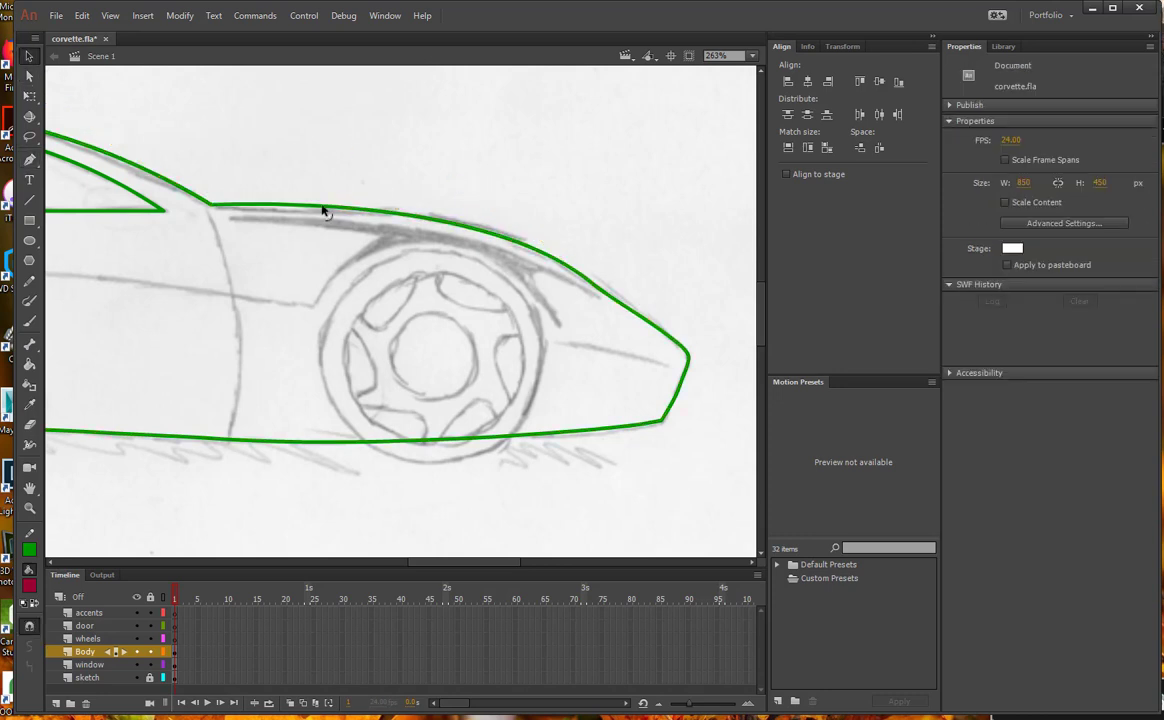
left_click(322, 210)
key("a")
left_click_drag(399, 209, 397, 206)
left_click_drag(309, 206, 306, 214)
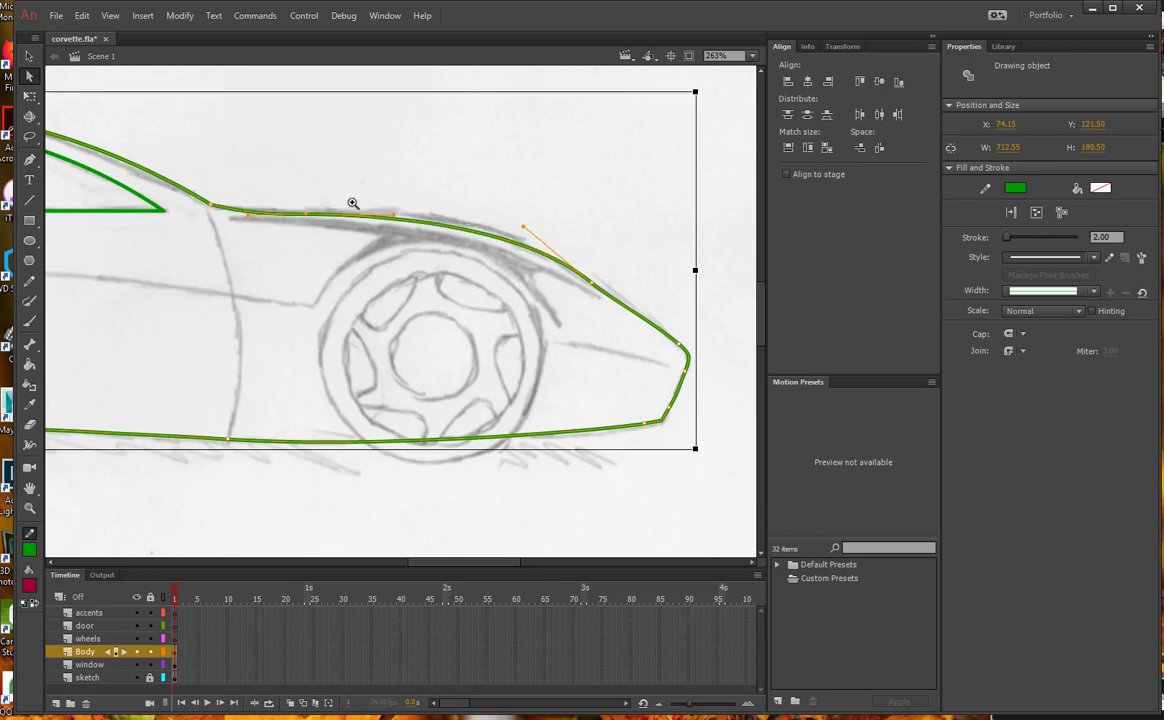
key("ctrl+=")
left_click_drag(313, 338, 314, 338)
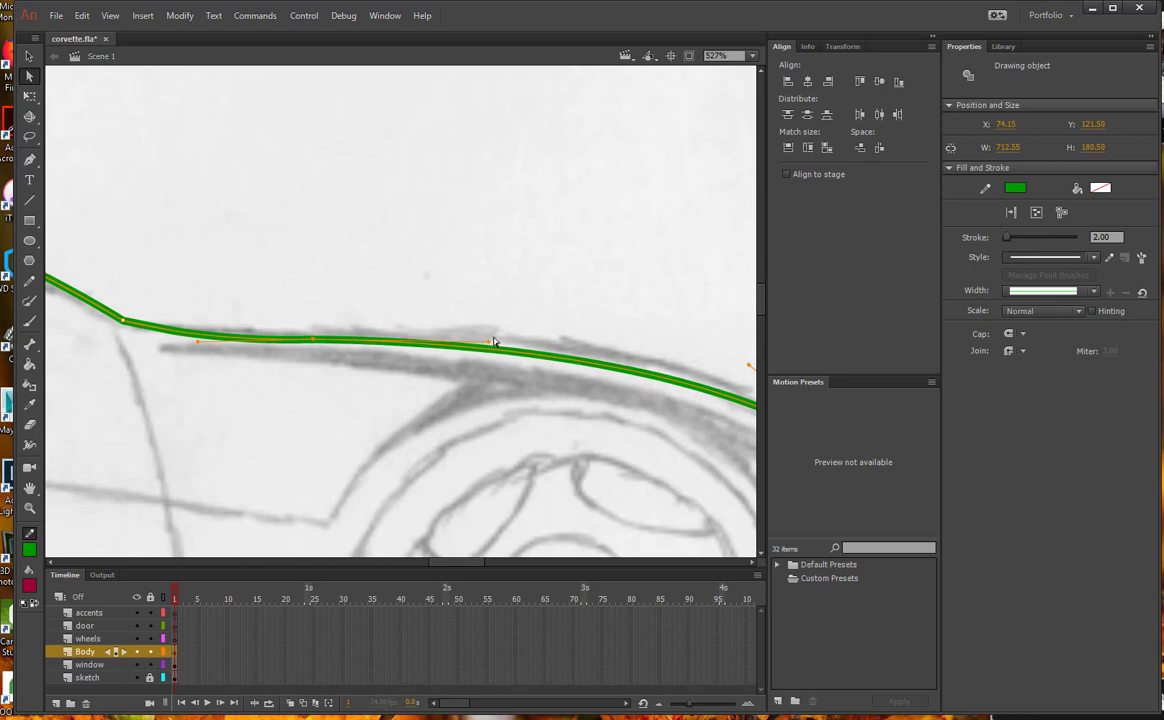
Lengthen and raise the forward curve handle of the hood anchor near the windshield base to lift the hood line onto the sketch.
left_click(490, 341)
left_click(313, 340)
left_click_drag(489, 342, 533, 337)
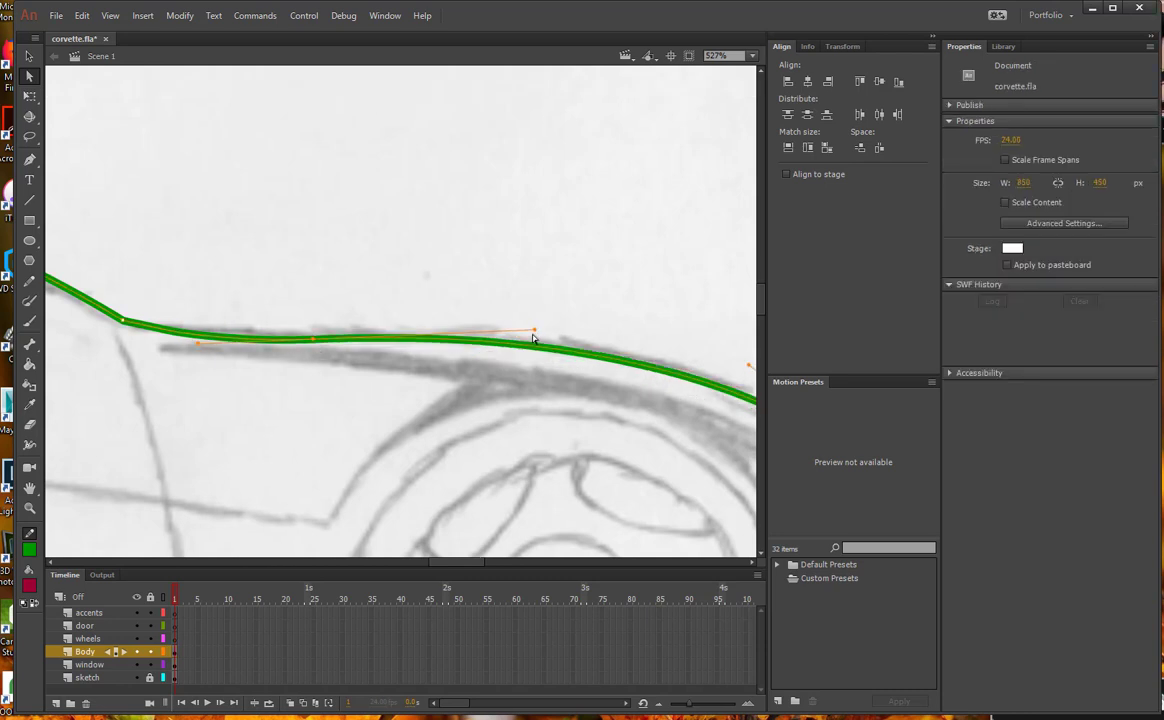
Examine how the body outline fits the sketch along the hood, windshield, roof and rear deck.
left_click_drag(297, 282, 649, 316)
left_click(475, 354)
left_click_drag(294, 222, 502, 263)
left_click_drag(310, 170, 535, 213)
left_click_drag(156, 203, 298, 198)
left_click_drag(646, 260, 412, 215)
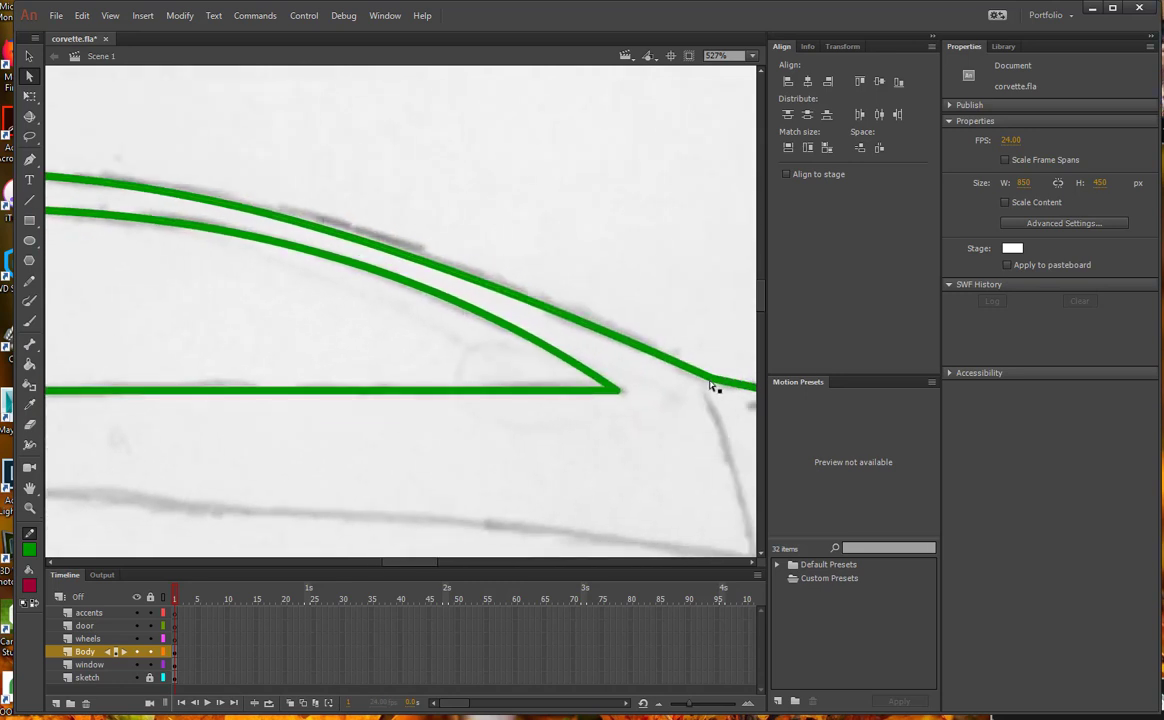
left_click(712, 380)
left_click_drag(276, 180, 281, 173)
left_click_drag(304, 224, 690, 225)
left_click_drag(120, 200, 673, 183)
left_click(223, 274)
left_click_drag(481, 183, 411, 234)
left_click_drag(192, 228, 507, 223)
Adjust the anchors and curve handles around the rear bumper notch so the tail outline follows the sketch.
mouse_move(299, 321)
left_mouse_down()
mouse_move(348, 312)
mouse_move(288, 325)
left_mouse_up()
left_click_drag(277, 377, 285, 295)
left_click(265, 358)
left_click_drag(286, 382, 325, 315)
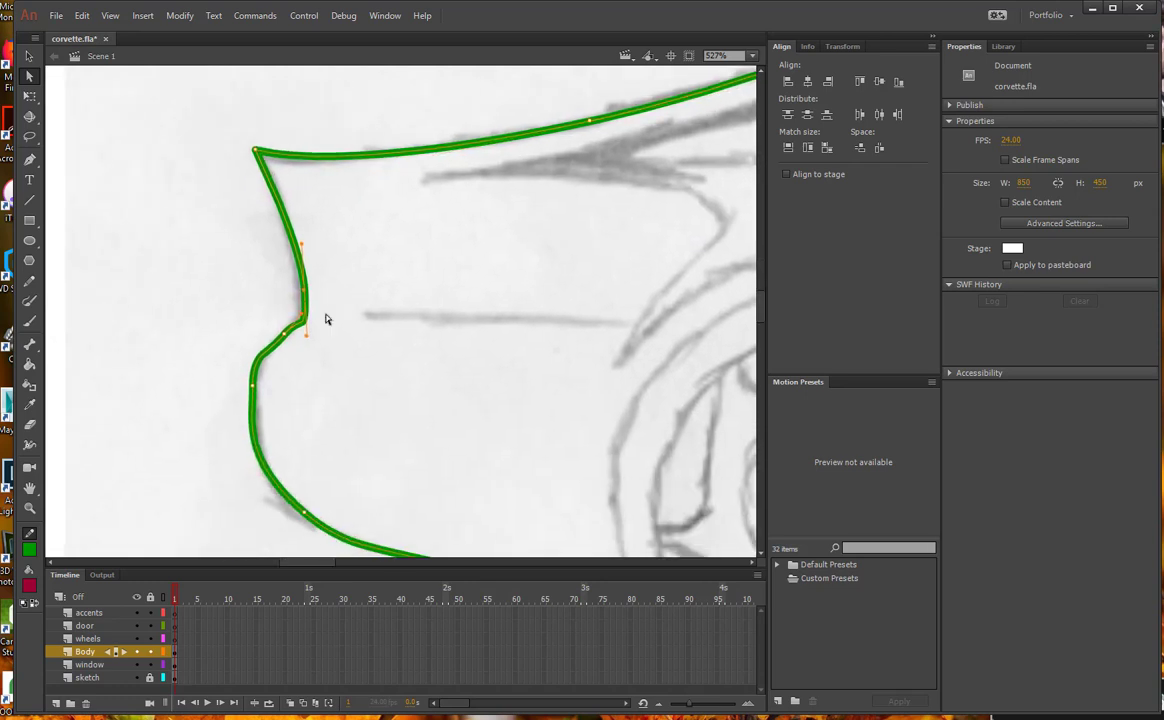
left_click(284, 334)
left_click_drag(253, 367, 253, 371)
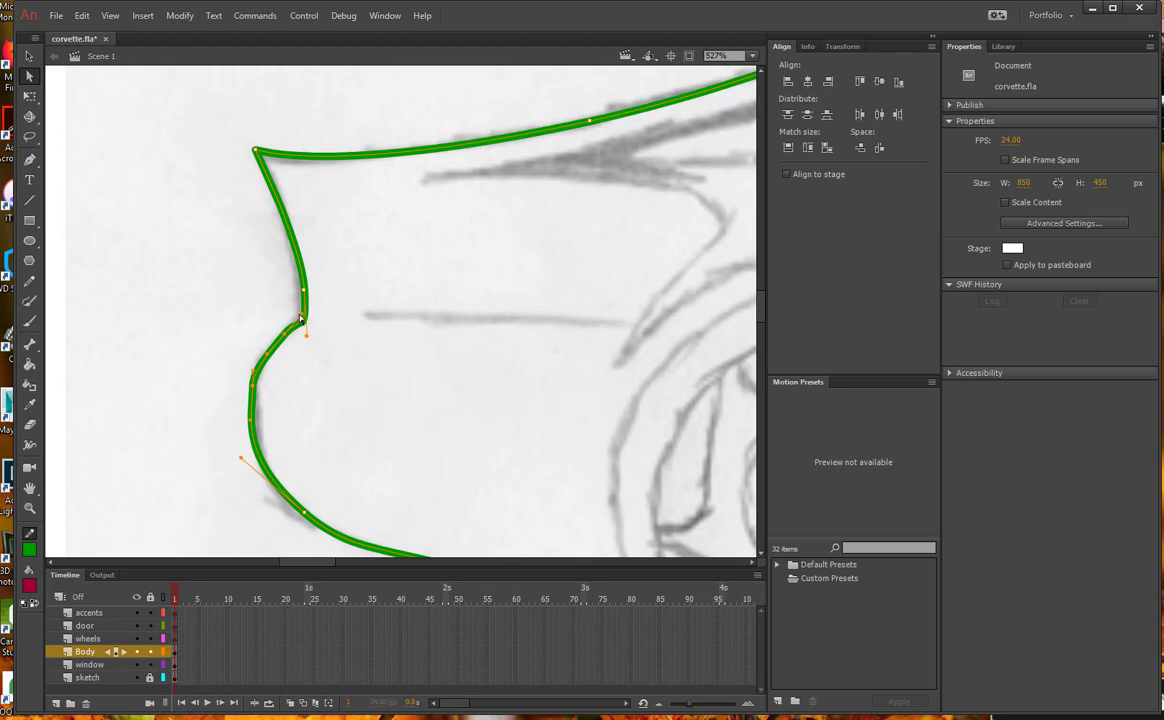
left_click_drag(306, 336, 306, 318)
Refine the anchor on the body's lower edge just ahead of the rear wheel to match the sketched underside.
left_click_drag(304, 455, 292, 362)
left_click_drag(226, 365, 210, 351)
left_click_drag(464, 377, 315, 326)
left_click_drag(501, 429, 436, 454)
left_click_drag(637, 420, 637, 430)
left_click_drag(556, 470, 160, 478)
left_click_drag(671, 463, 240, 60)
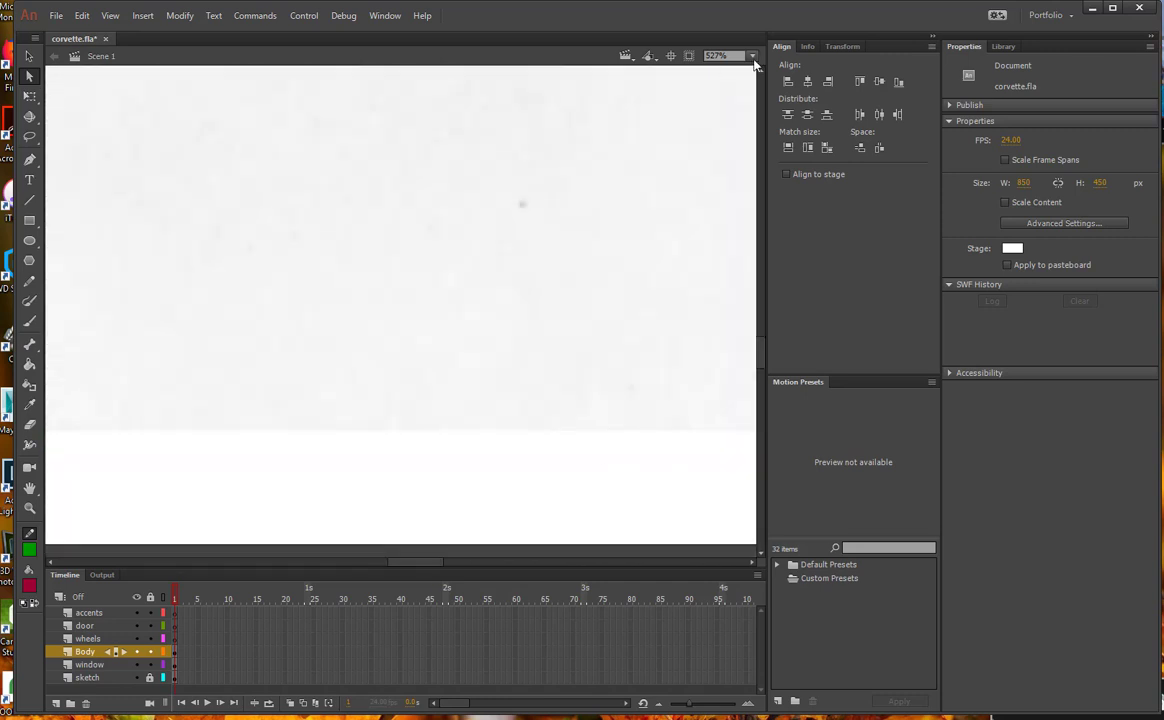
Hide the sketch layer to check the traced outline alone, show it again, and save the document.
left_click(753, 58)
left_click(737, 71)
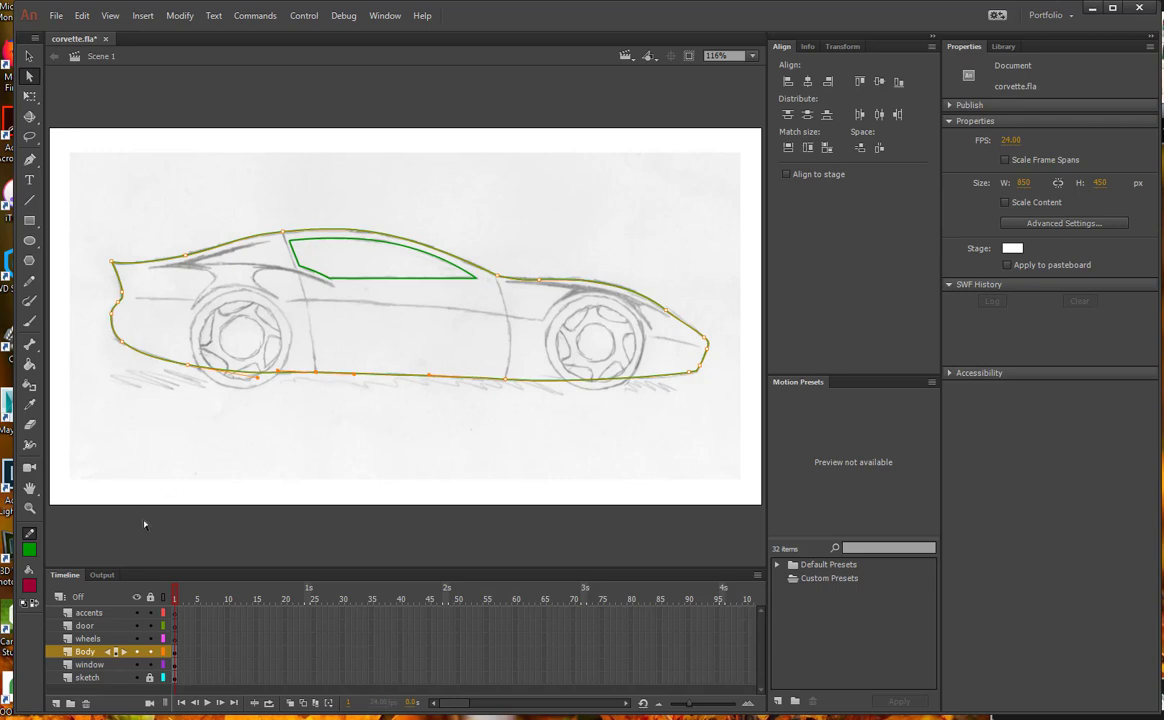
left_click(137, 678)
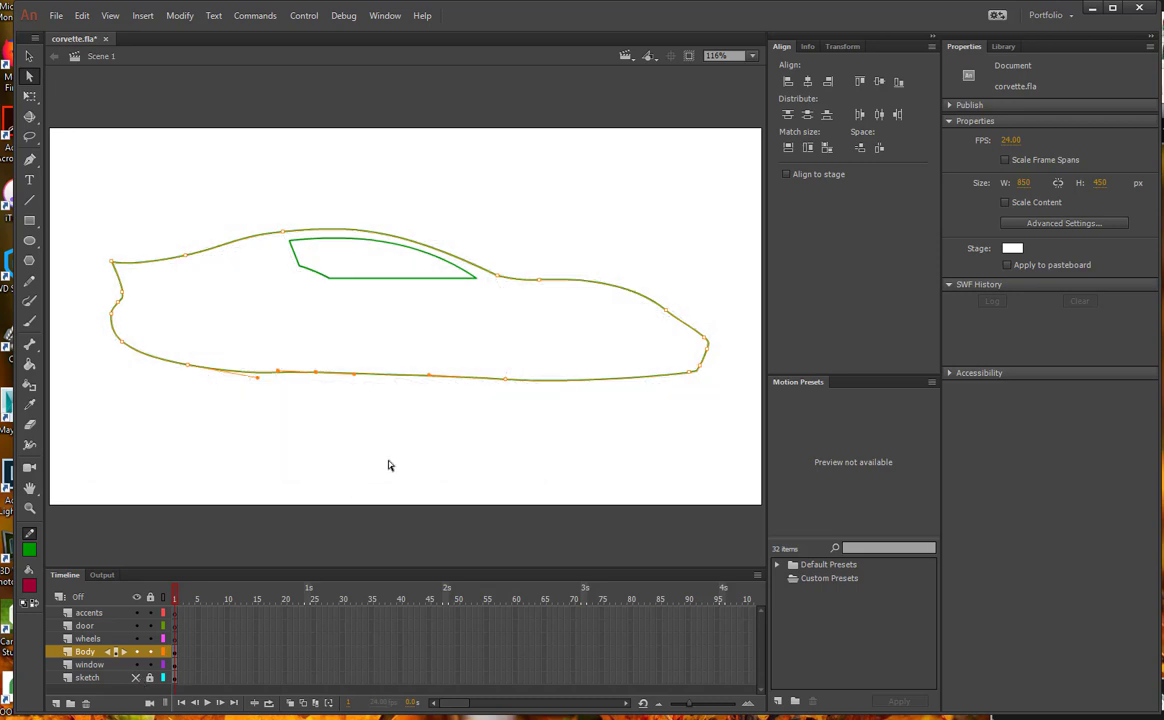
left_click(85, 193)
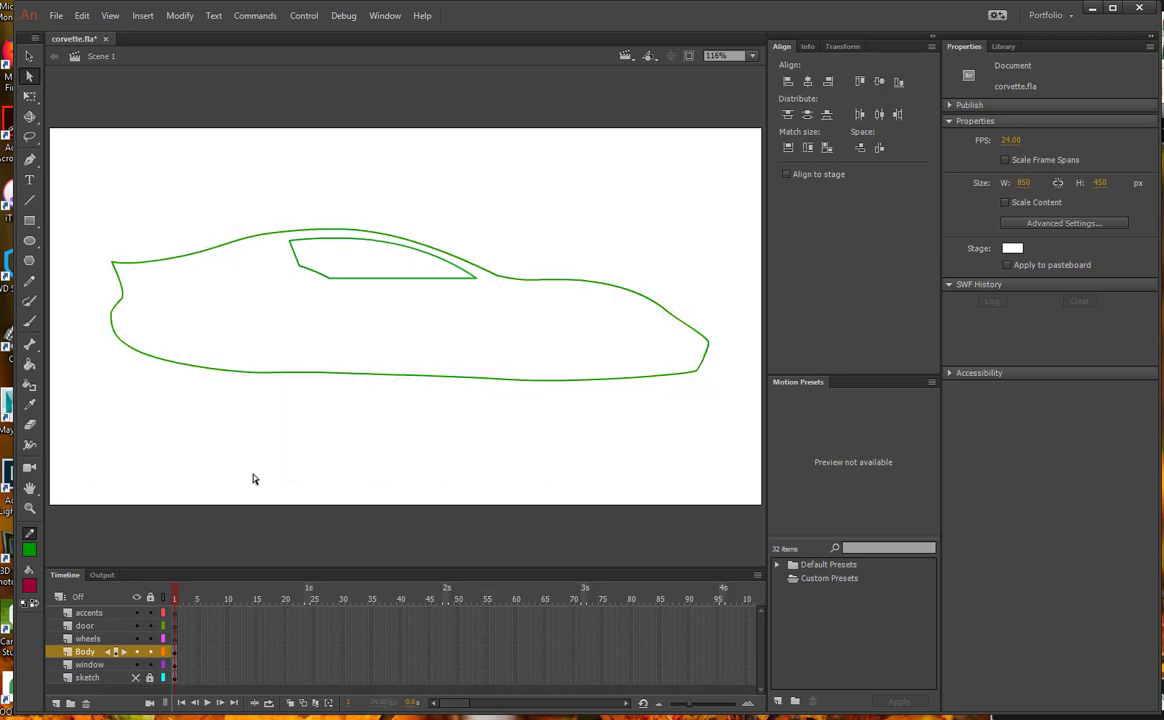
left_click(137, 678)
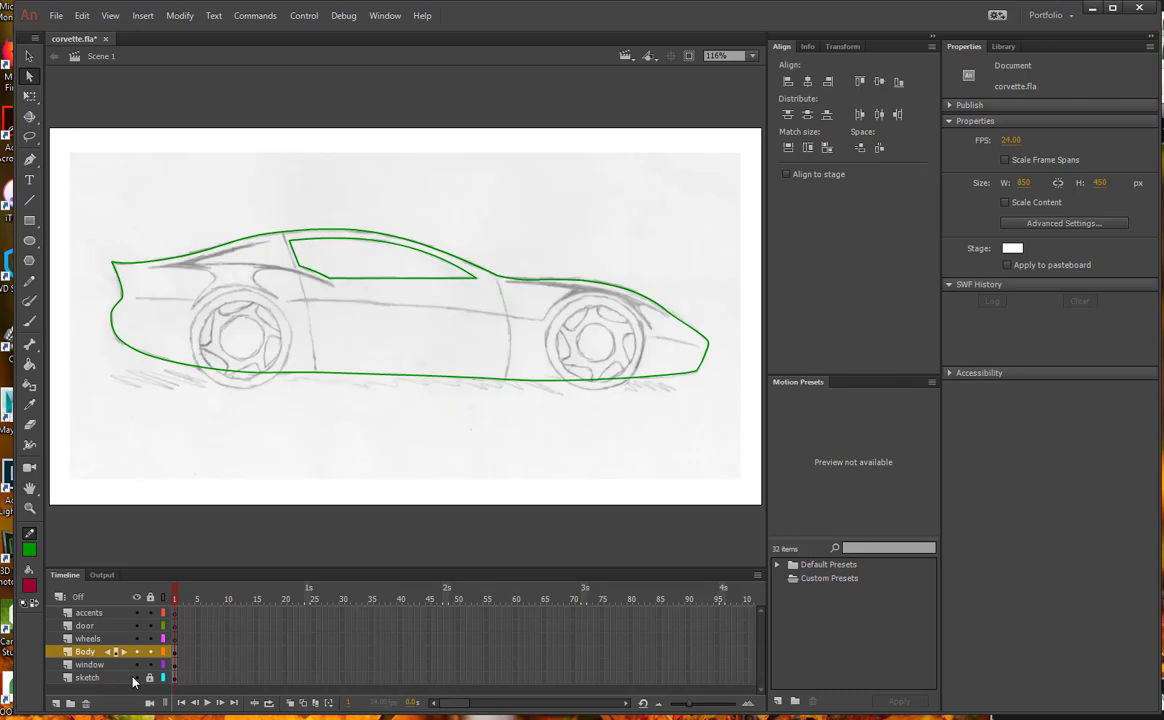
left_click(56, 17)
left_click(84, 152)
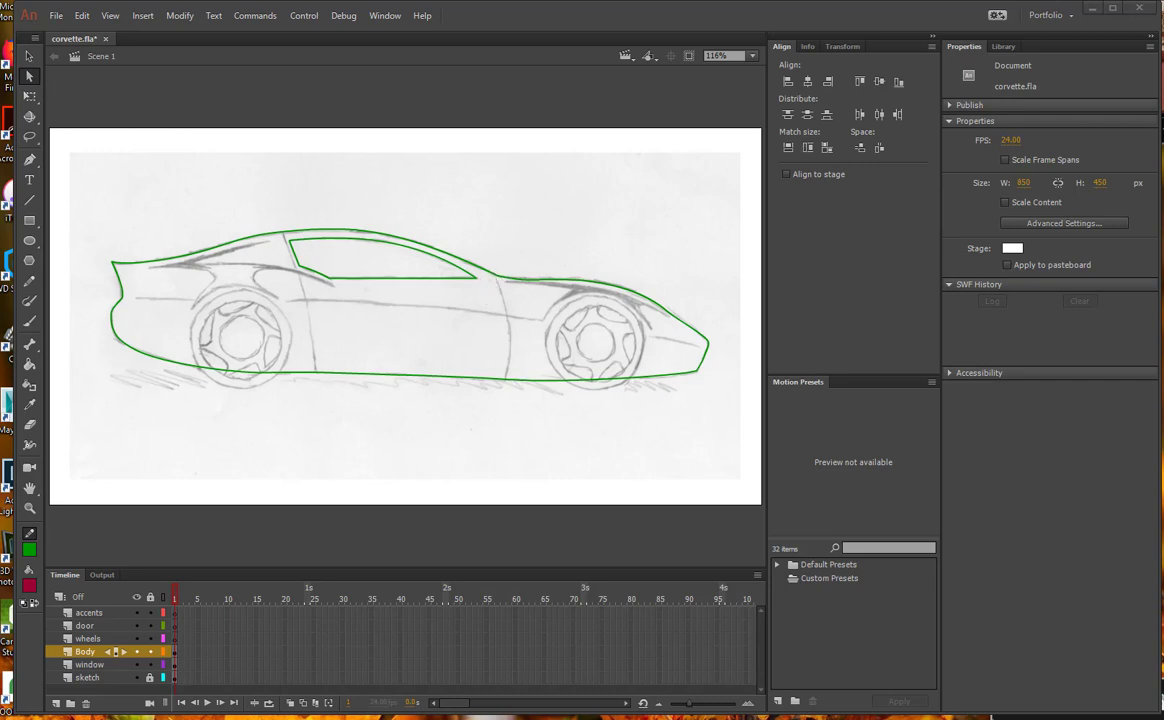
Enter the body drawing object and draw a straight line along the rear door seam, overshooting the roofline and lower edge.
left_click(29, 56)
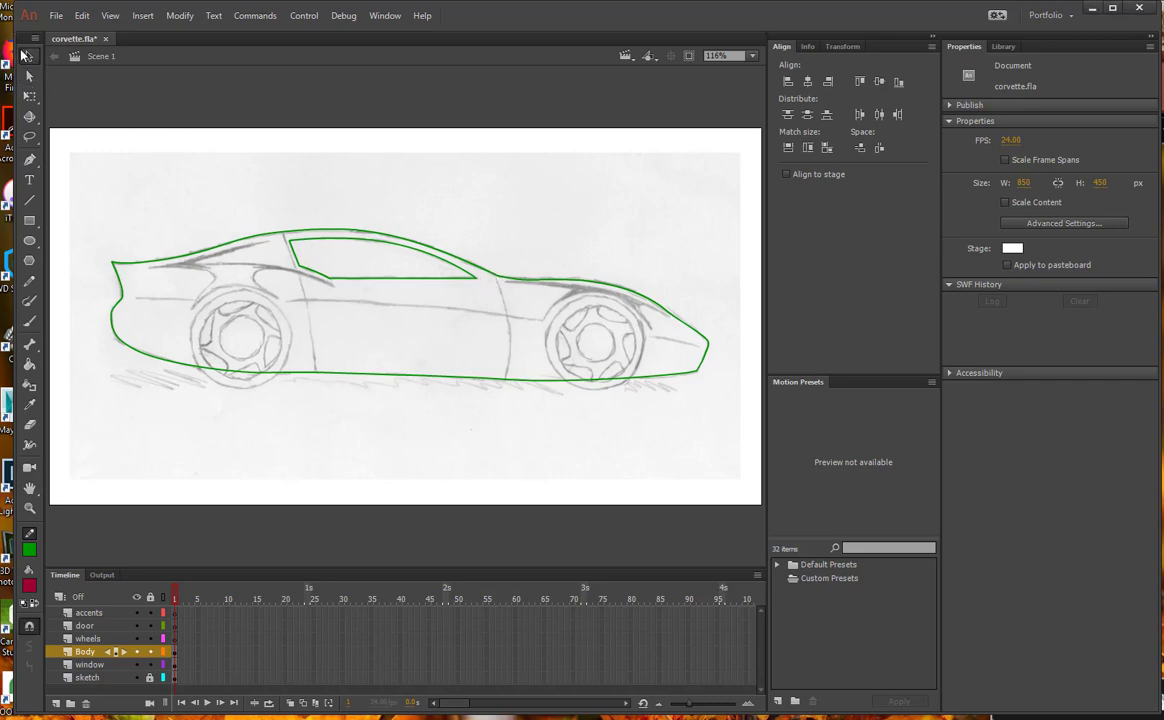
double_click(518, 282)
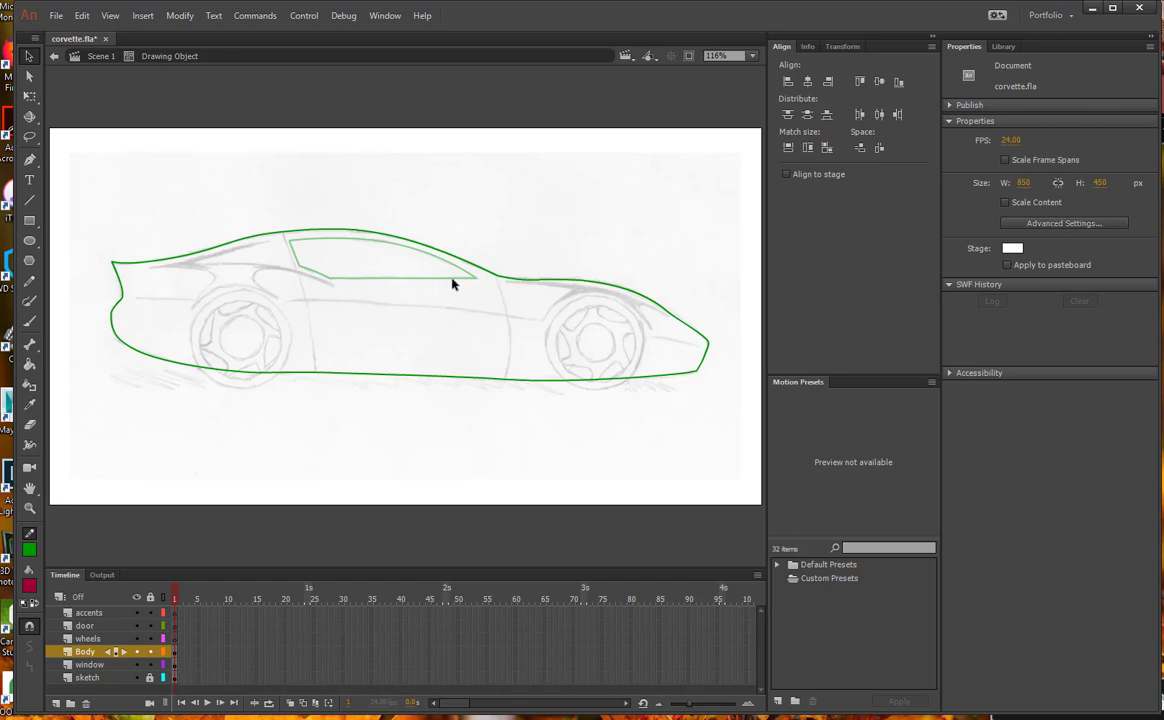
left_click(35, 201)
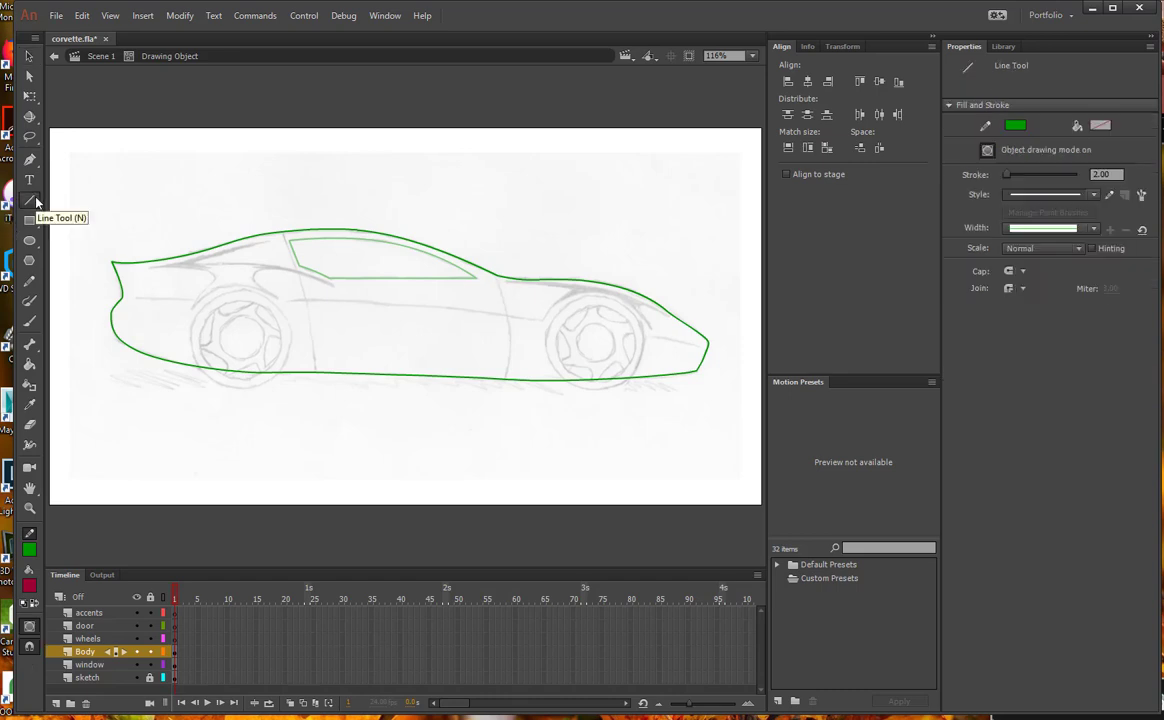
left_click(282, 239, "ctrl")
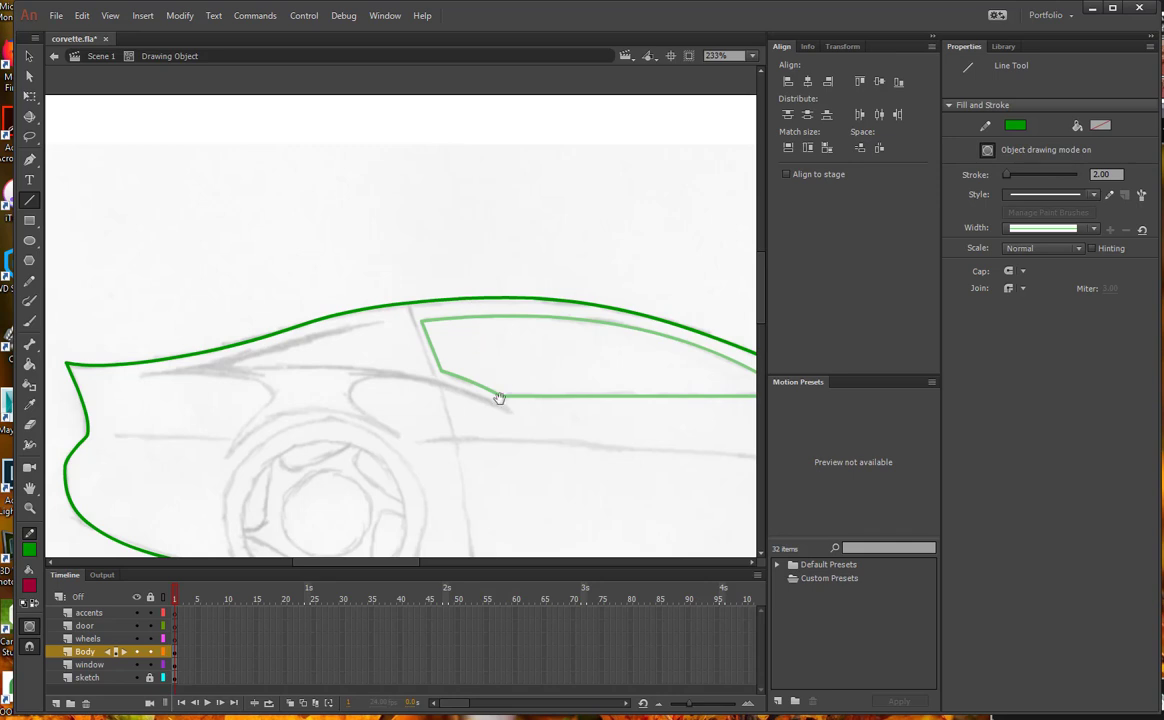
left_click_drag(490, 396, 410, 302)
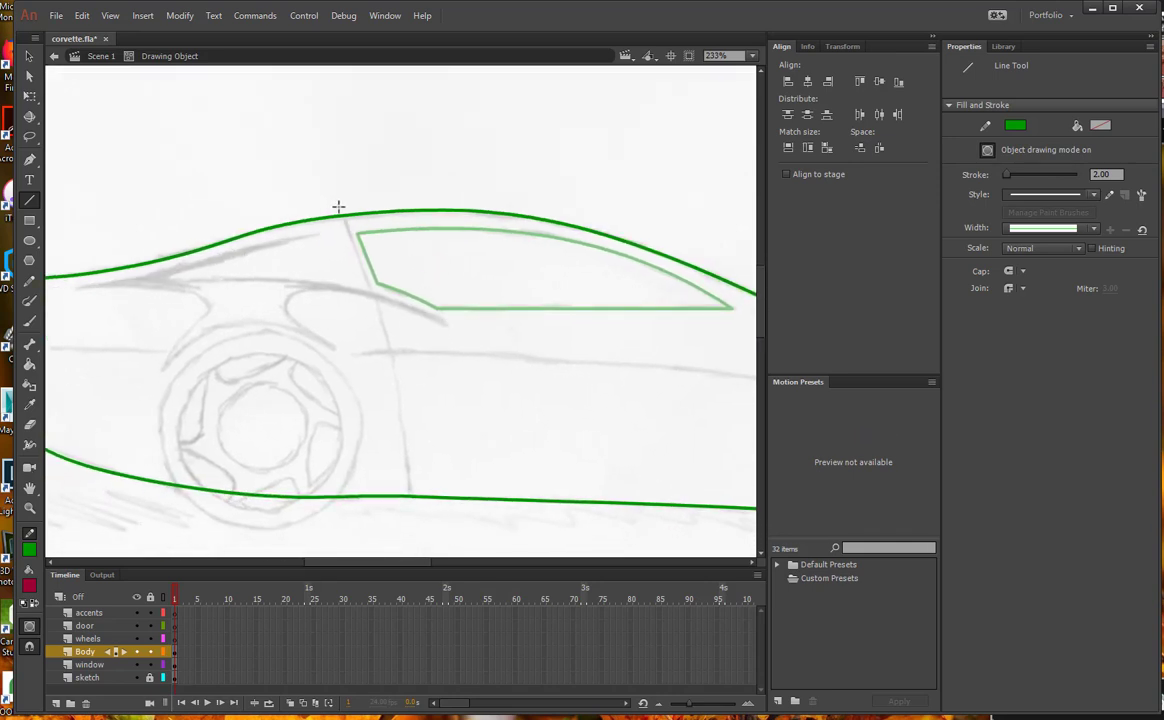
mouse_move(338, 203)
left_mouse_down()
mouse_move(432, 489)
mouse_move(417, 523)
left_mouse_up()
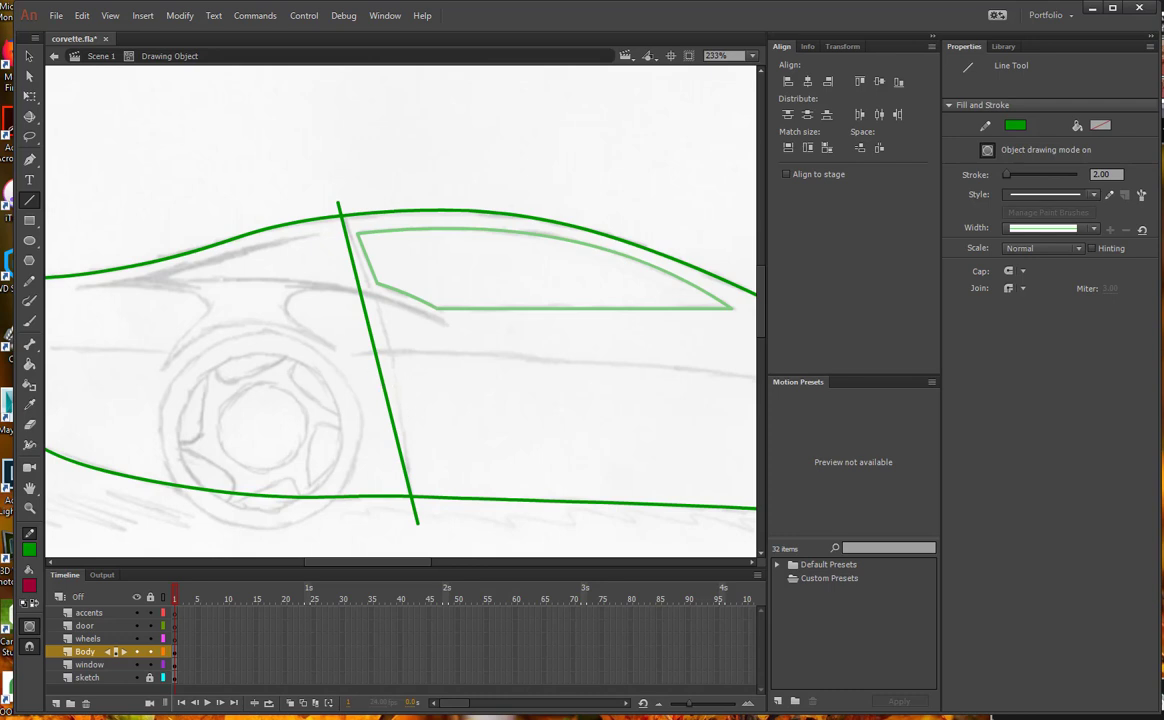
Bend the rear door seam line to the sketched curve and shift its lower end slightly rearward.
left_click(29, 56)
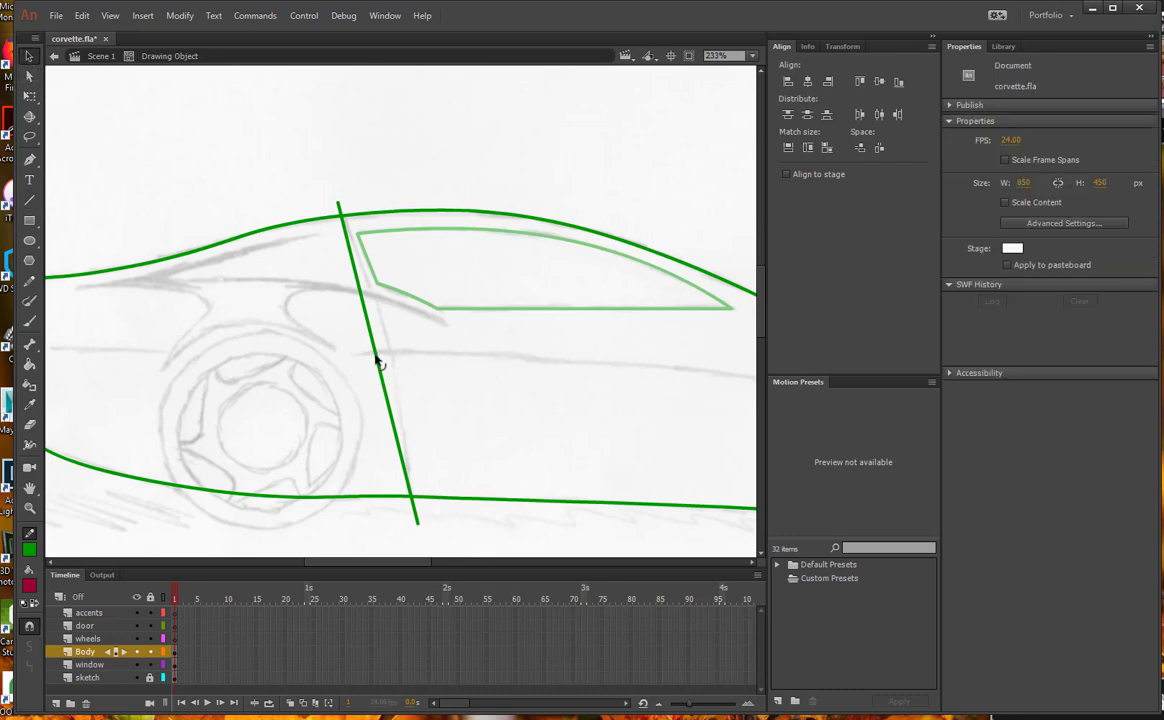
mouse_move(378, 359)
left_mouse_down()
mouse_move(390, 364)
mouse_move(389, 350)
left_mouse_up()
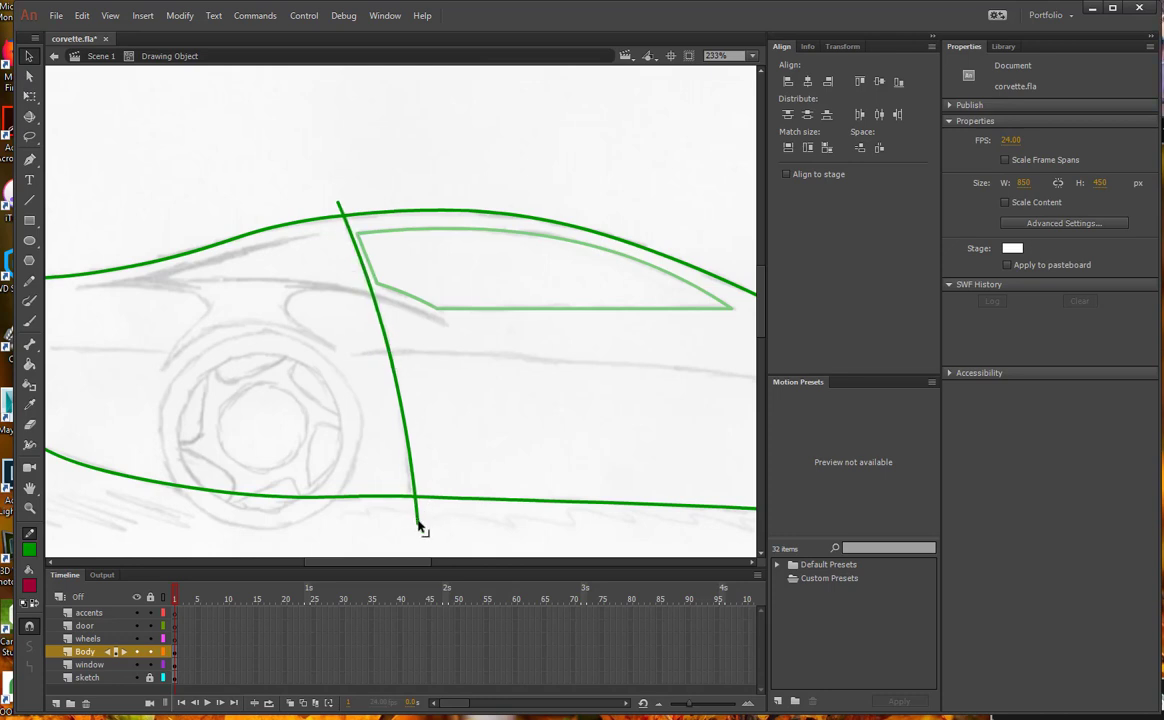
left_click_drag(419, 524, 414, 526)
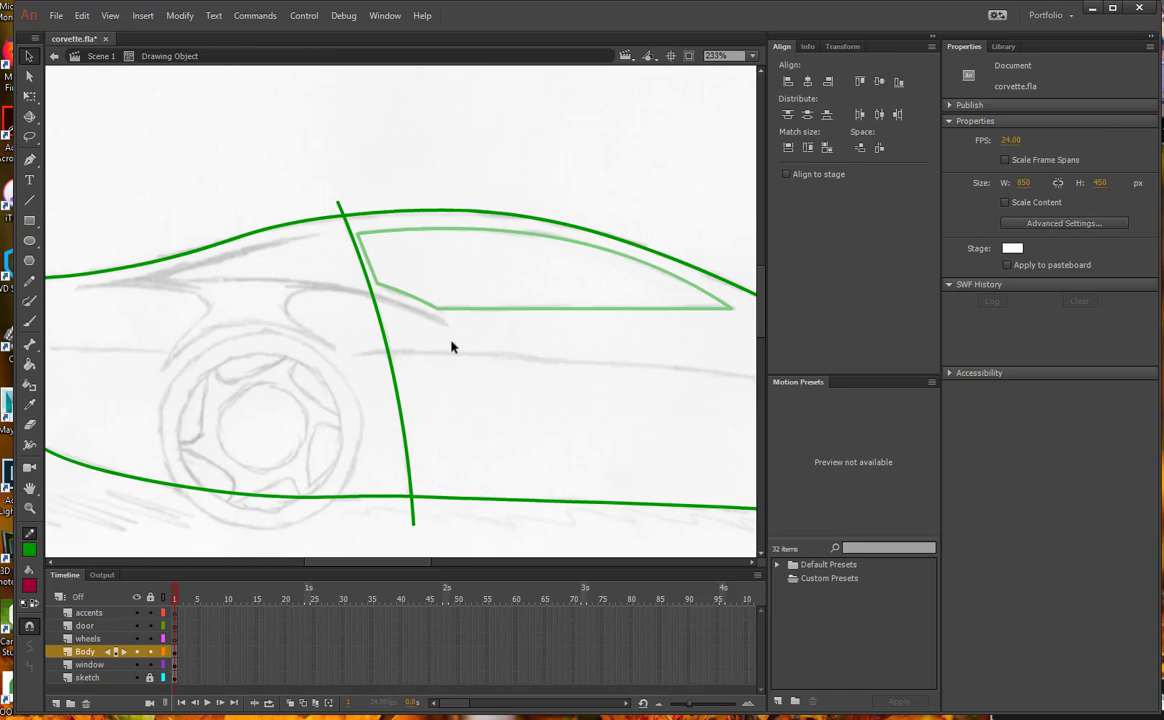
Break apart the rear door seam line and delete the two stubs extending beyond the body outline.
left_click(395, 377)
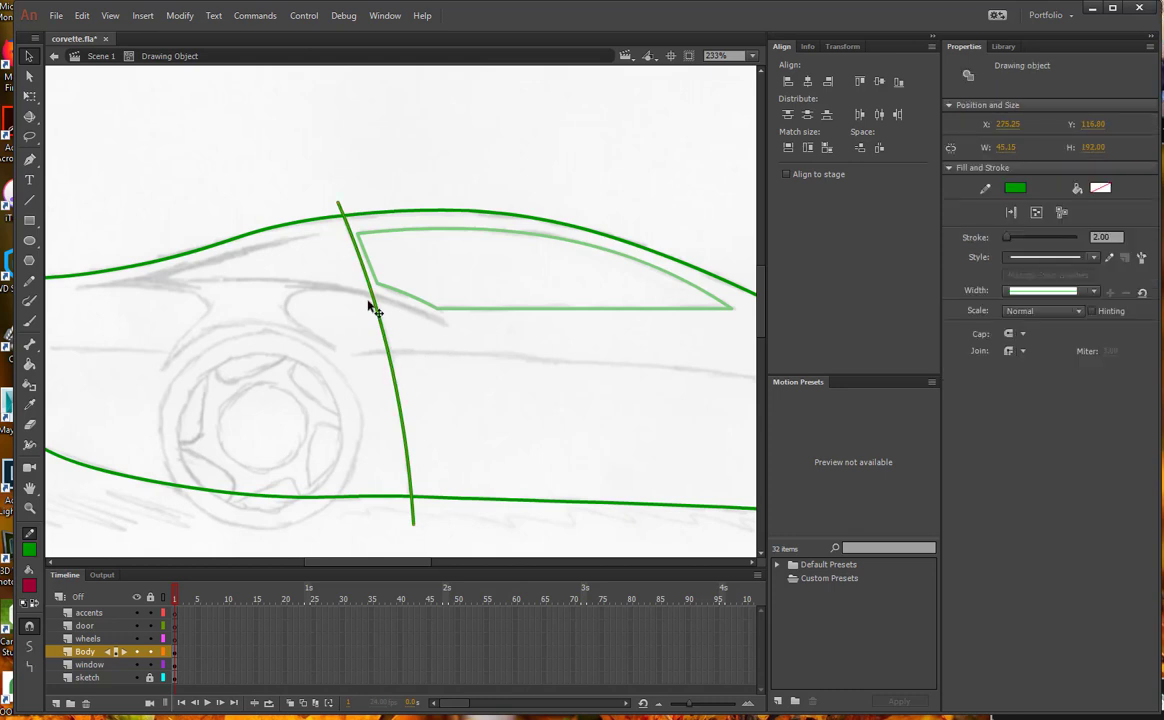
left_click(180, 16)
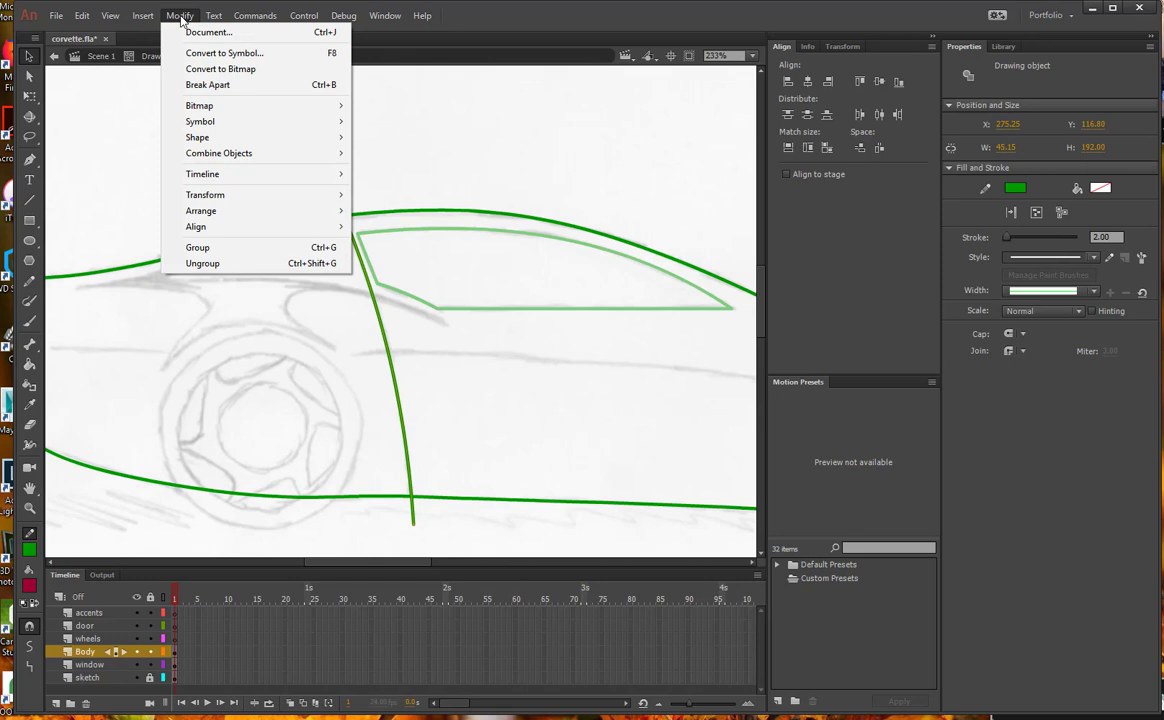
left_click(224, 85)
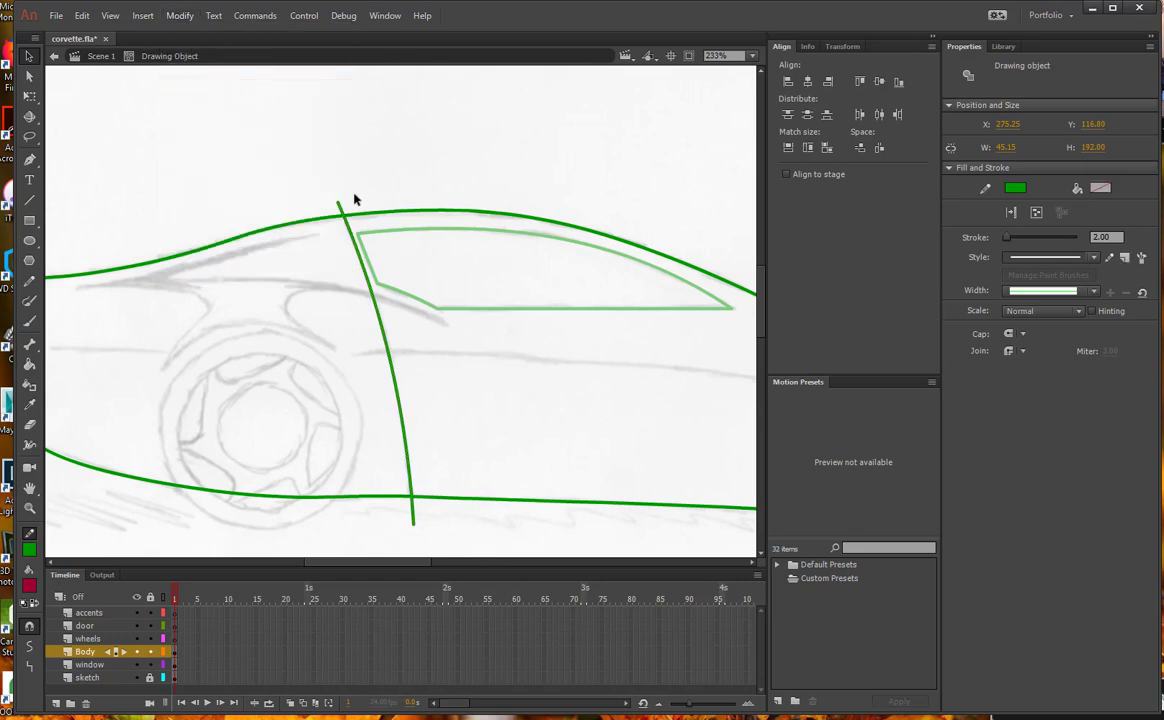
left_click(457, 480)
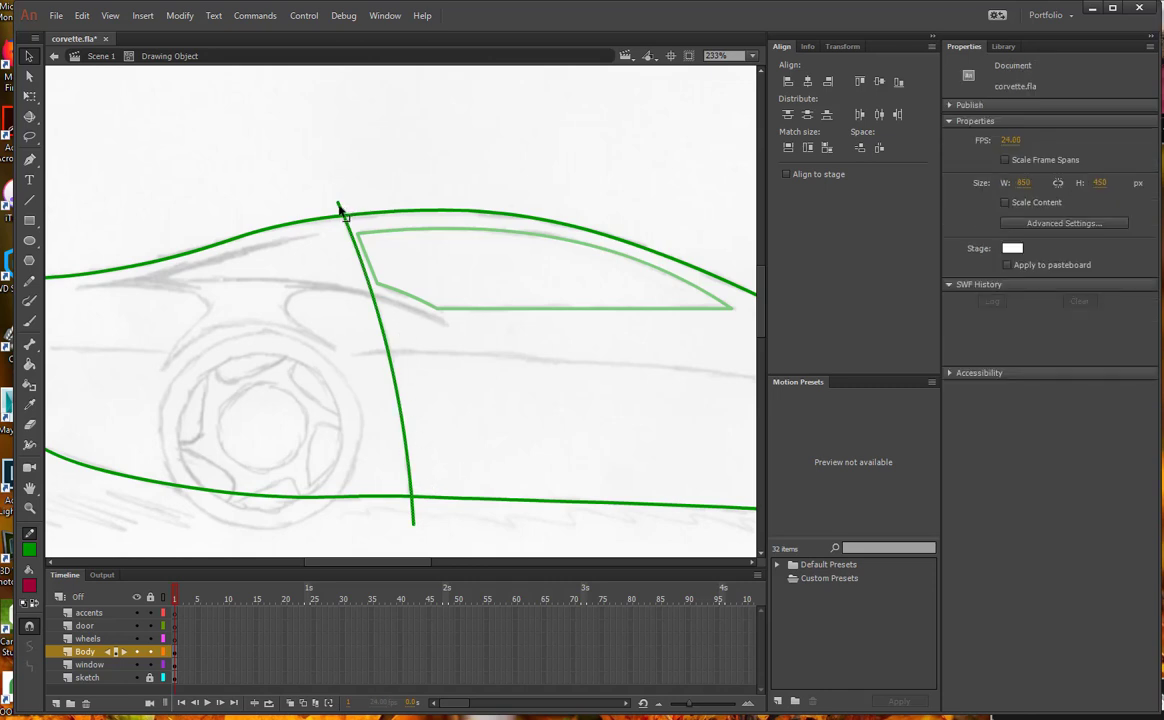
left_click(341, 209)
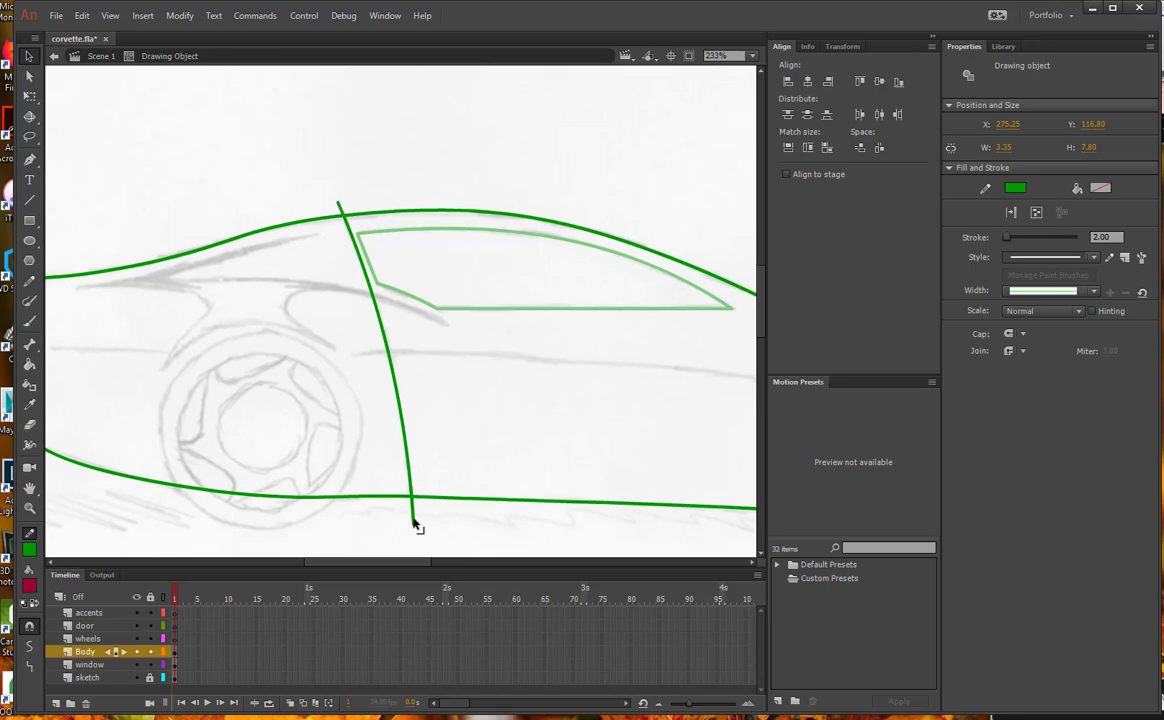
left_click_drag(413, 520, 413, 520)
left_click(417, 527)
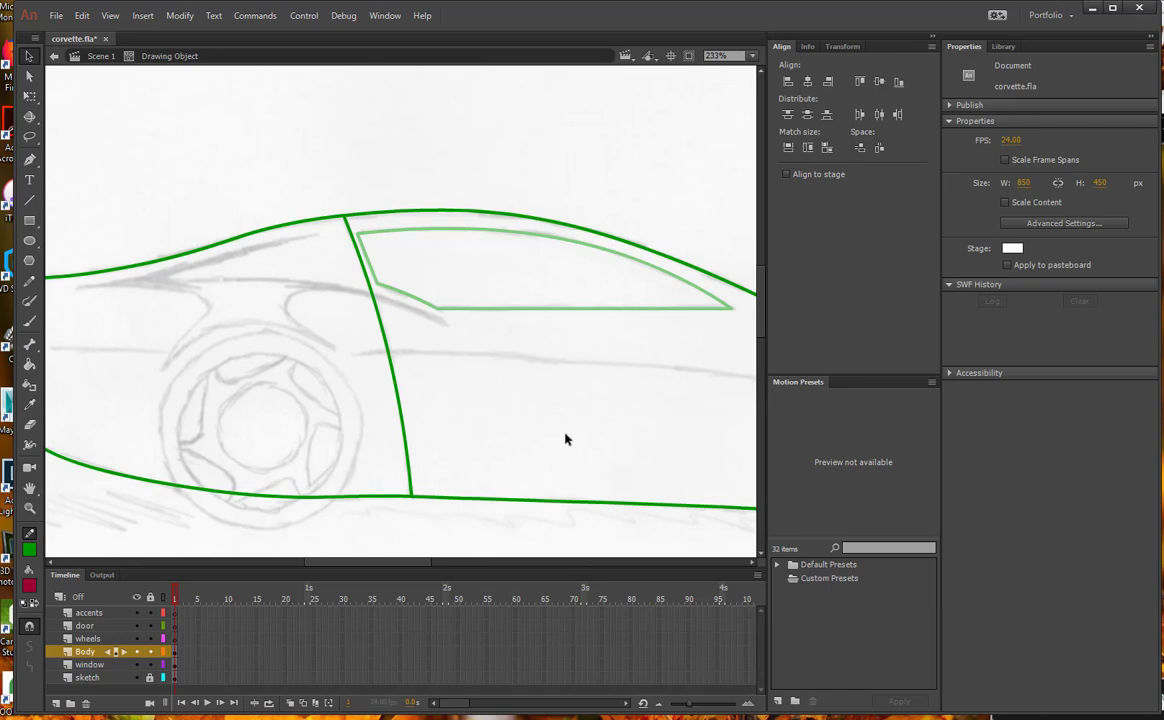
Draw a straight line along the front door seam from above the windshield base to below the body's lower edge.
left_click_drag(575, 415, 322, 416)
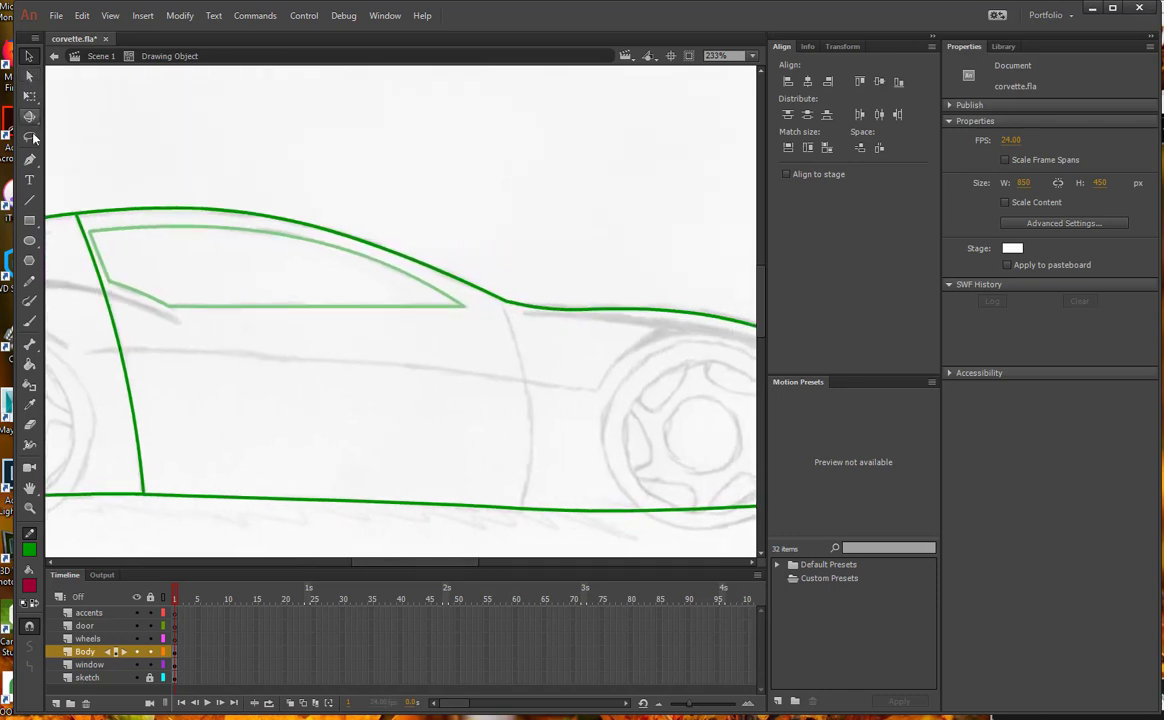
left_click(29, 200)
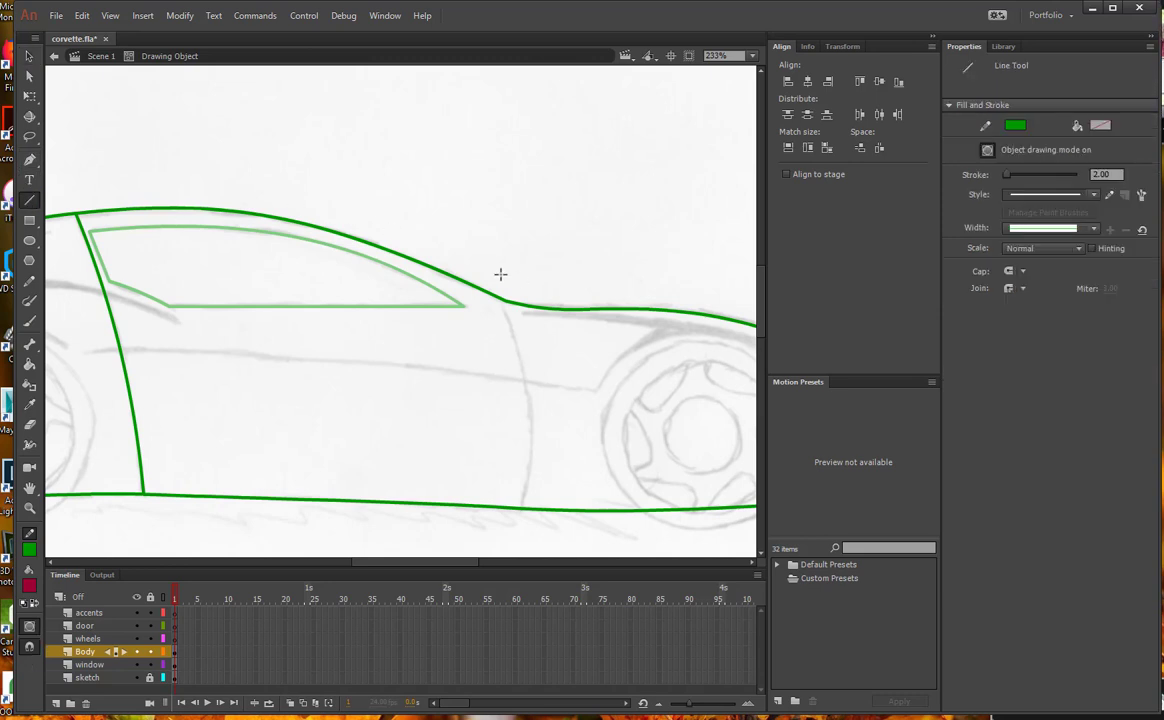
mouse_move(496, 281)
left_mouse_down()
mouse_move(512, 338)
mouse_move(523, 540)
left_mouse_up()
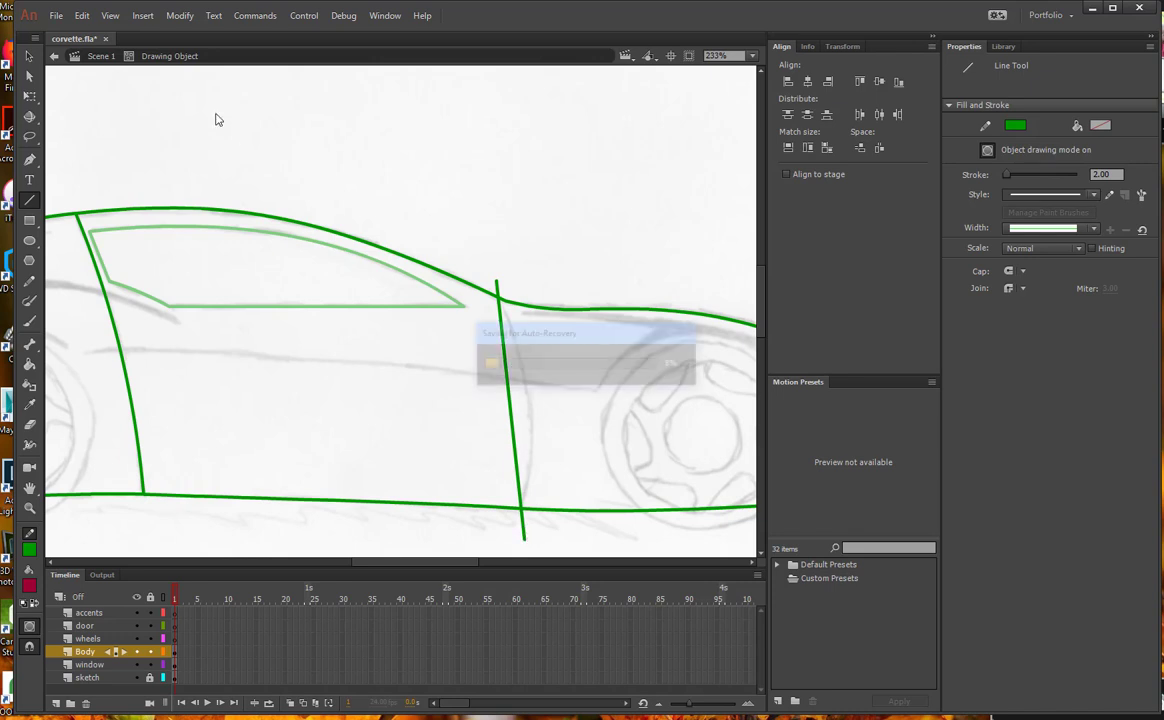
Bend the front door seam line toward the front wheel and reposition its ends to match the sketched seam.
left_click(29, 57)
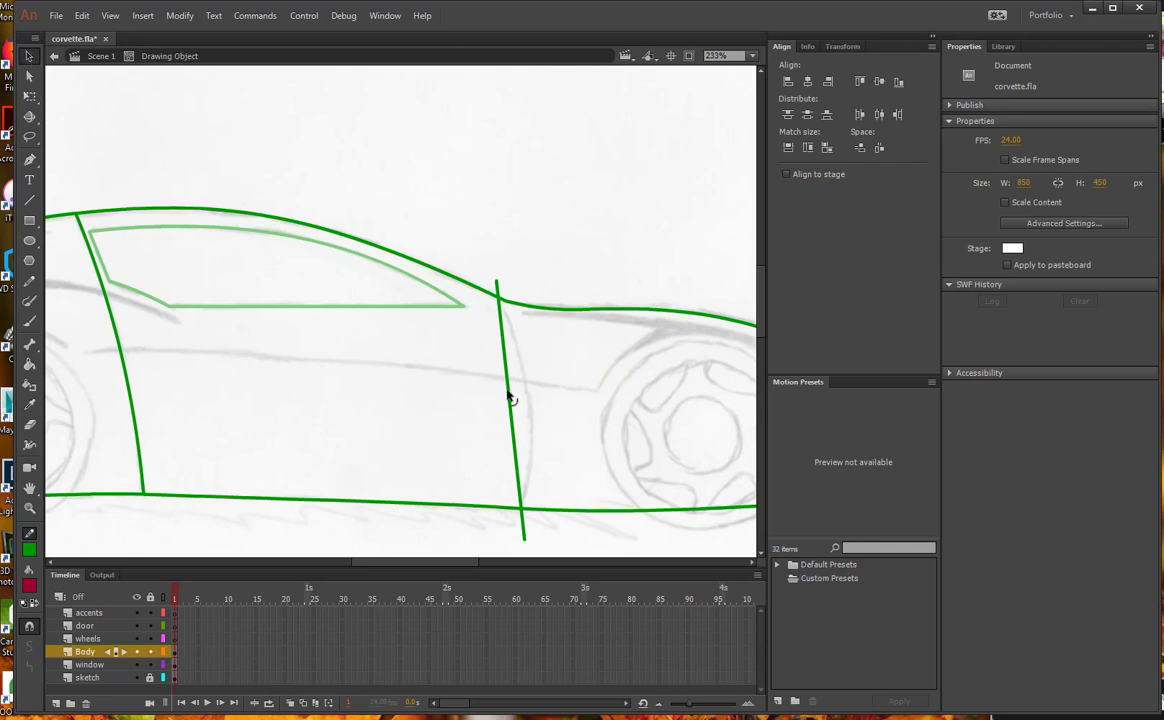
left_click_drag(509, 397, 528, 396)
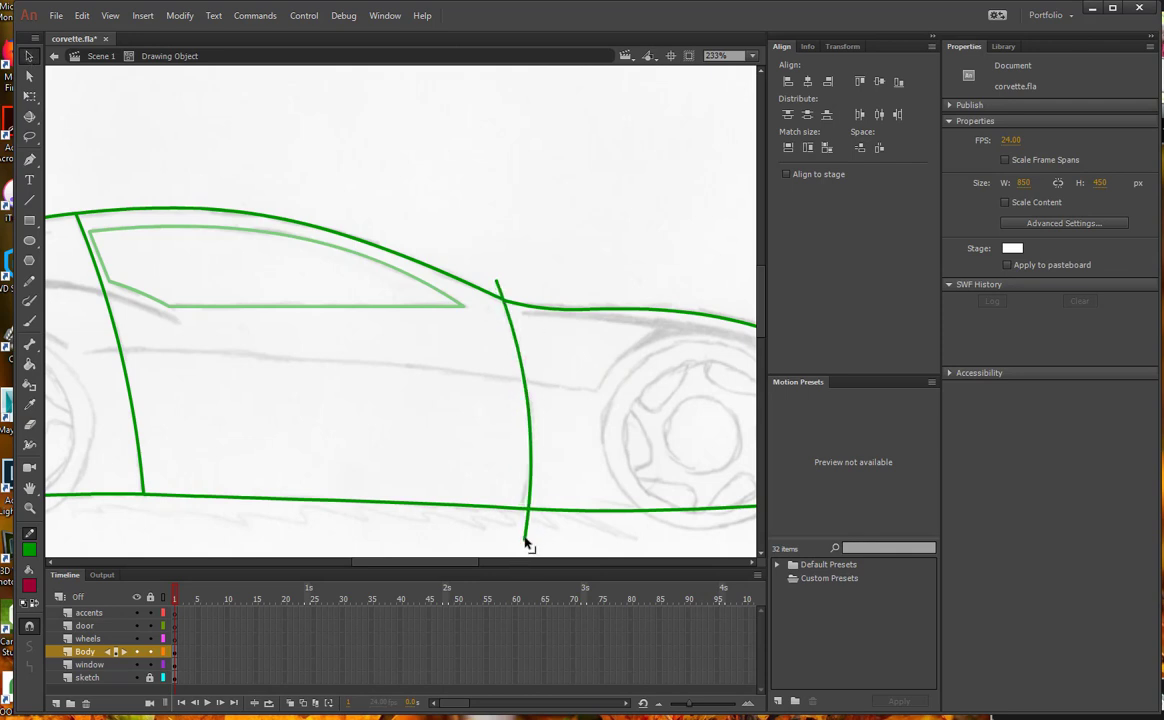
left_click_drag(526, 541, 516, 539)
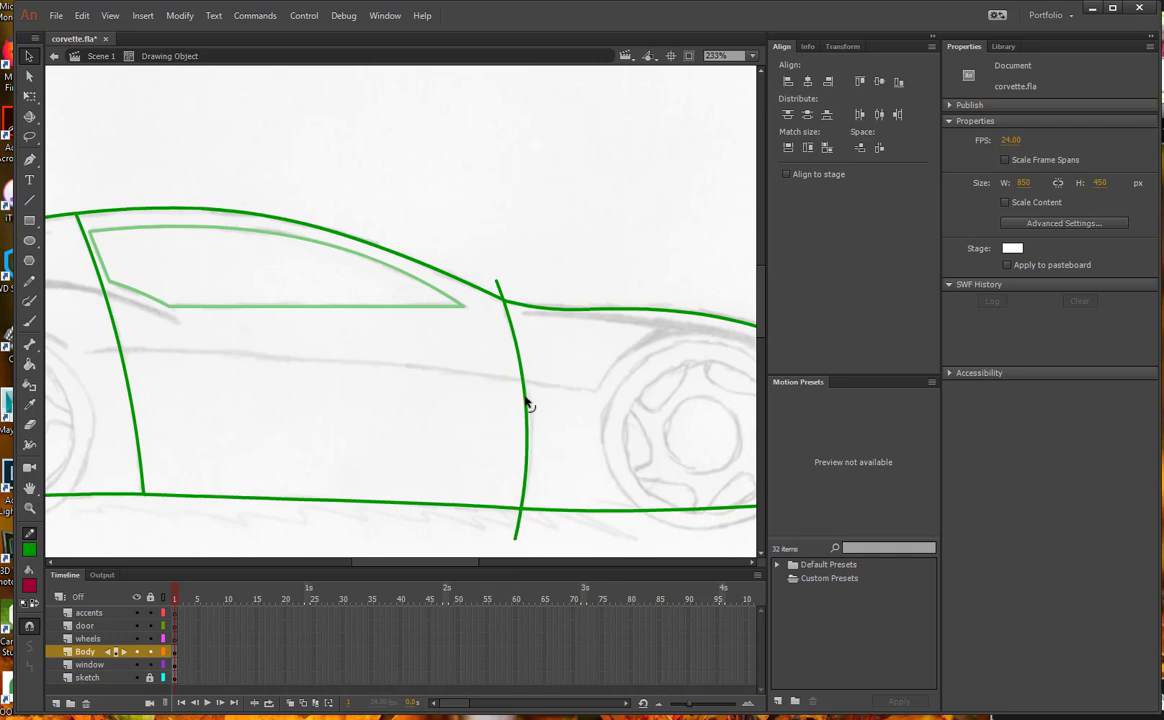
left_click_drag(527, 403, 531, 408)
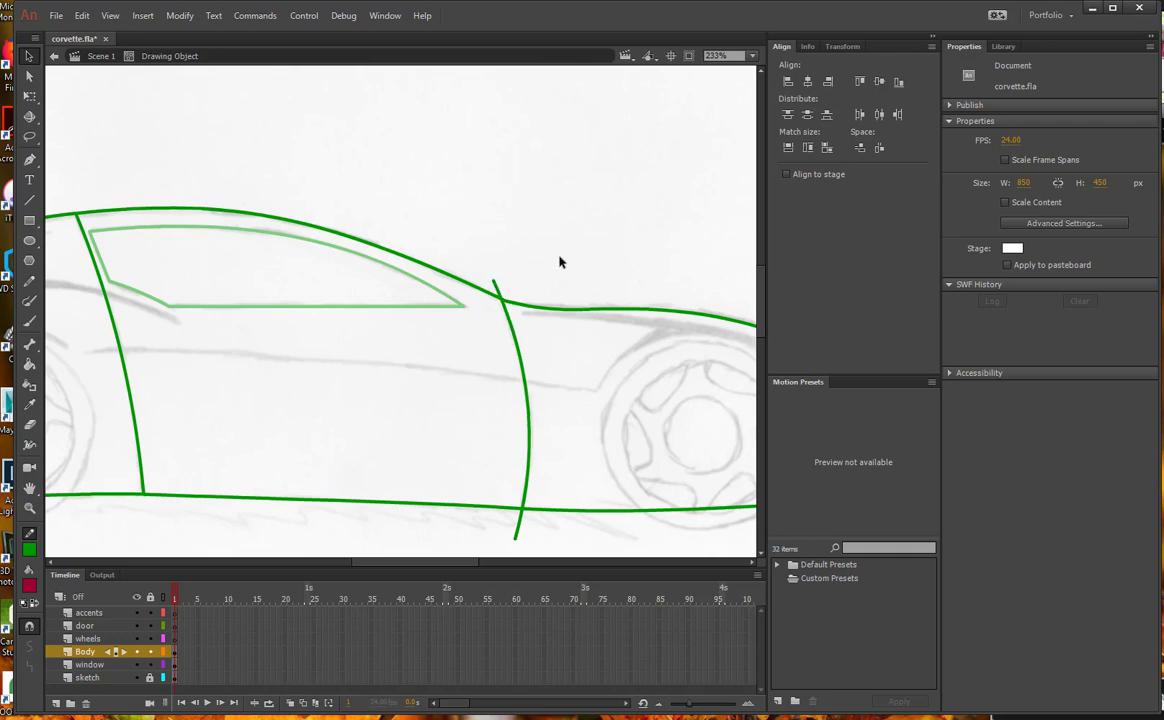
Break apart the front door seam line and delete its two stubs extending beyond the body outline.
left_click(497, 290)
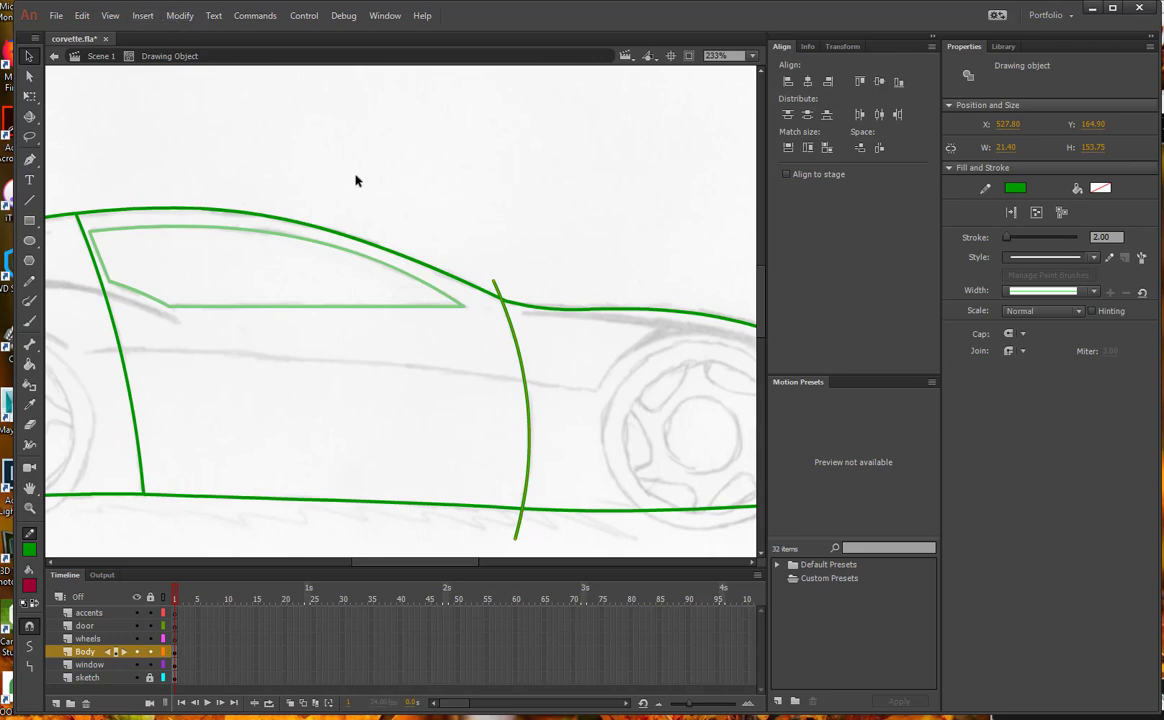
left_click(188, 17)
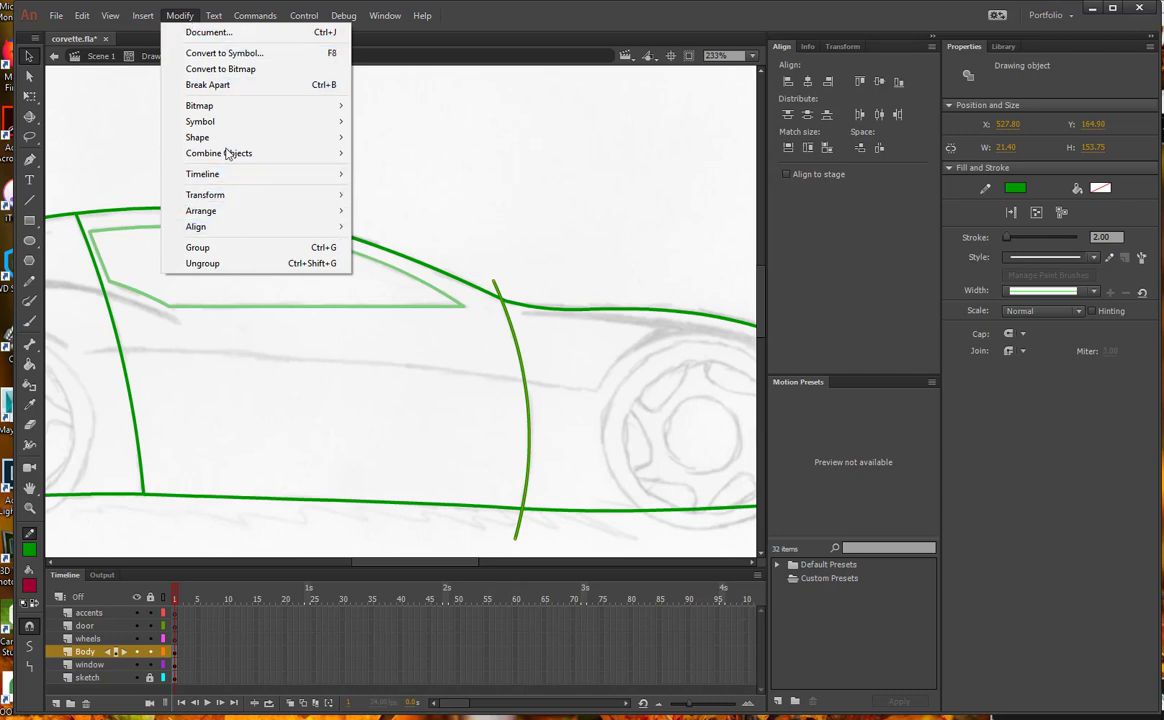
left_click(207, 84)
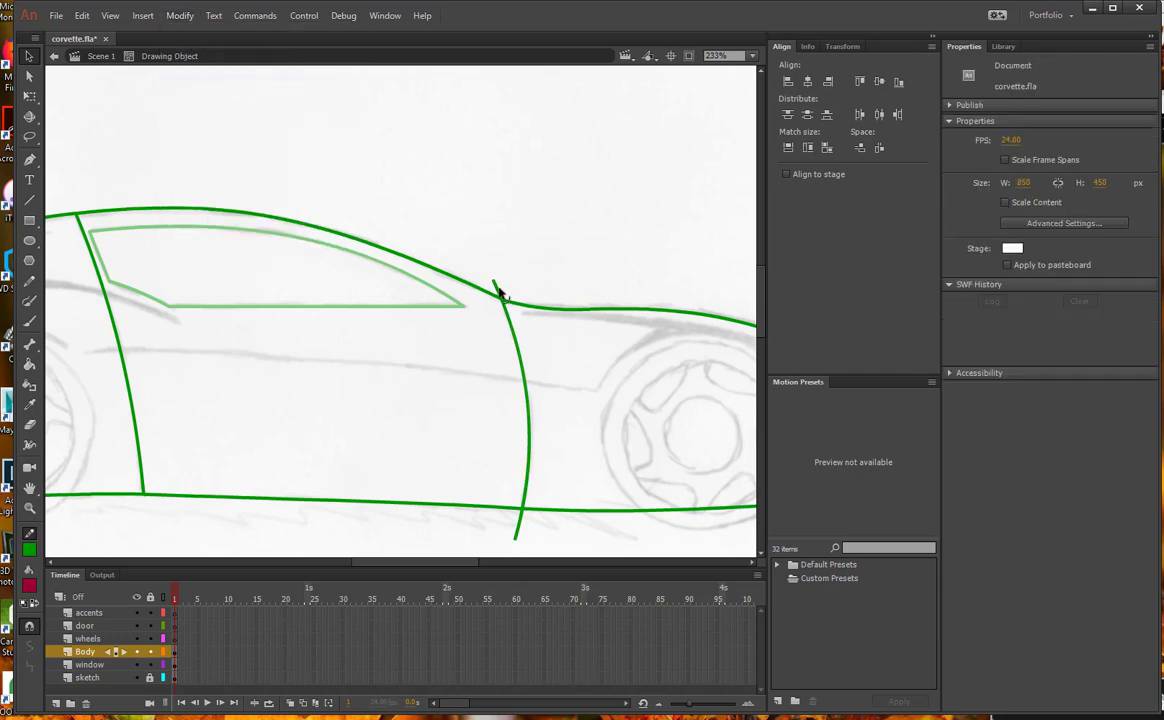
left_click(500, 292)
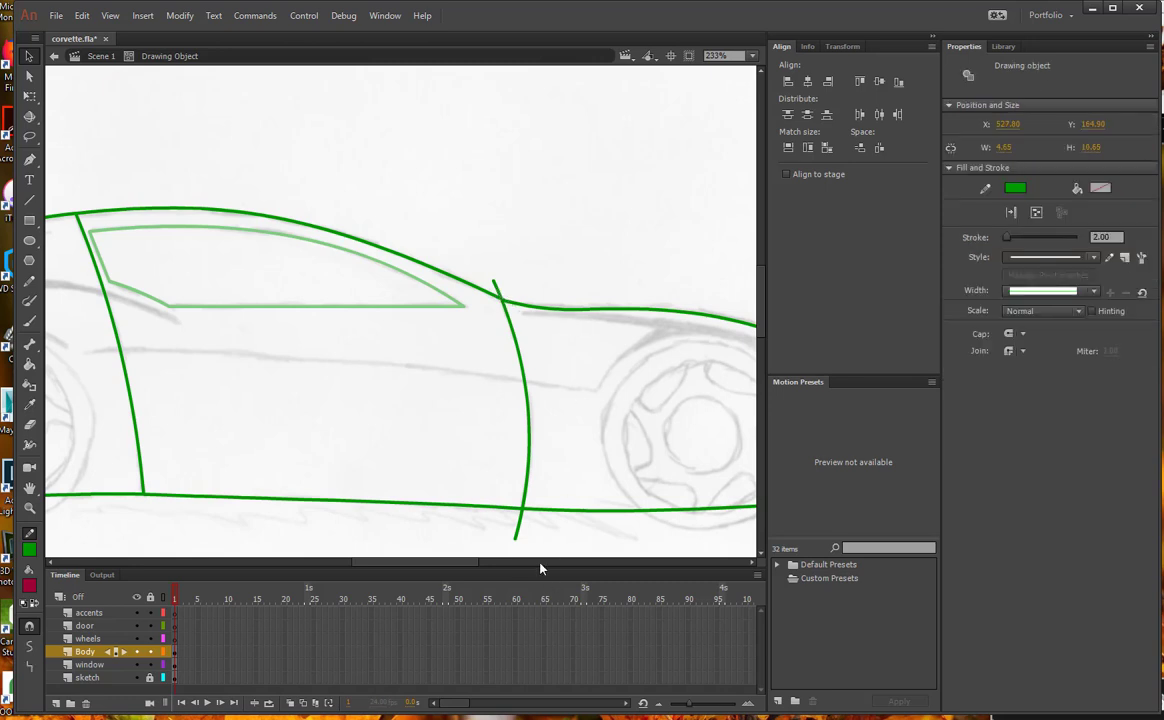
left_click(519, 537)
key("Delete")
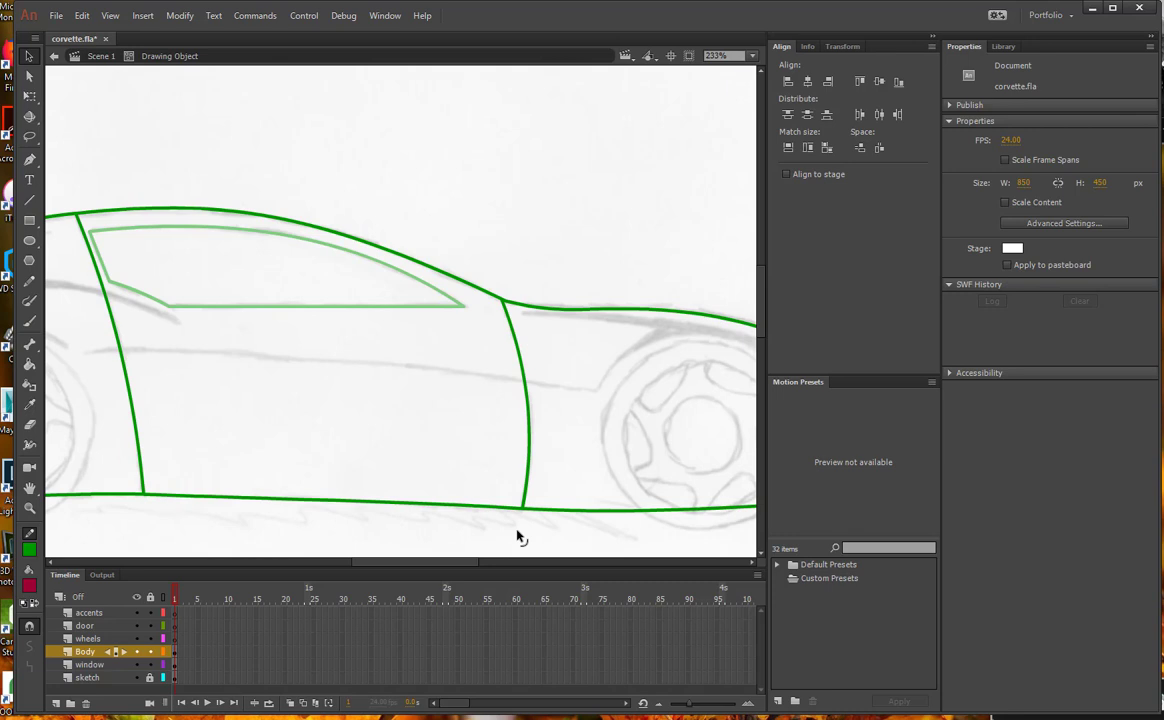
In the main scene, move both door seam lines from the Body layer to the same position on the door layer and save the file.
left_click(92, 58)
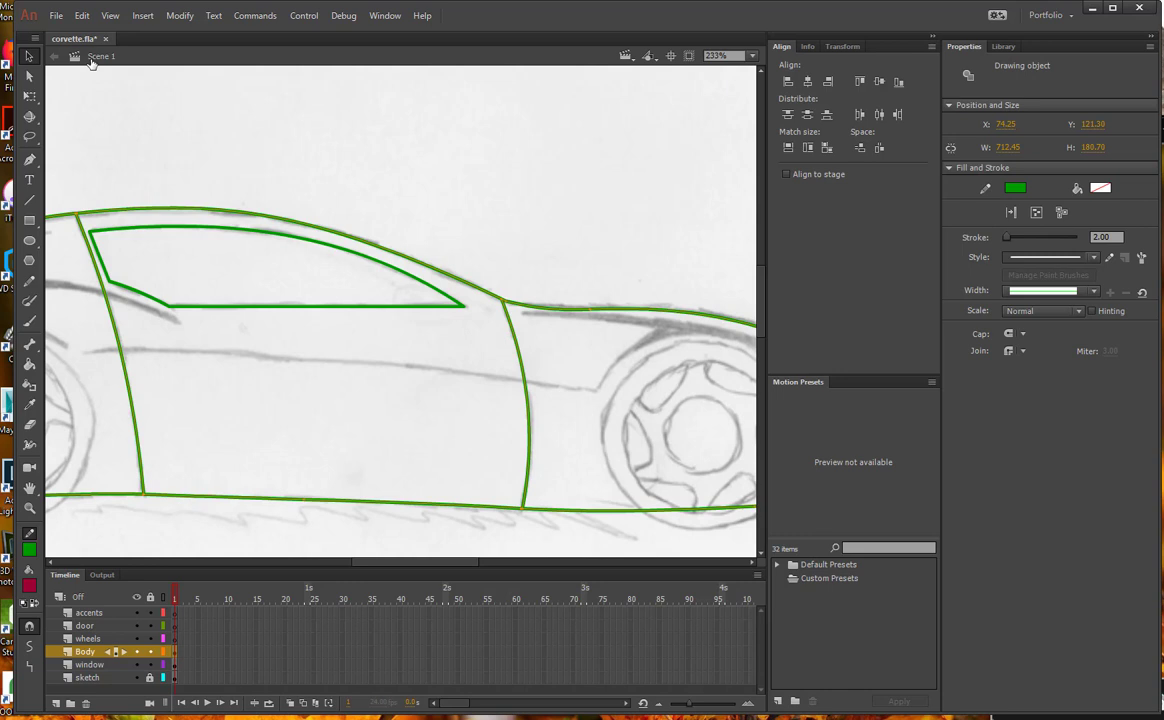
left_click(338, 190)
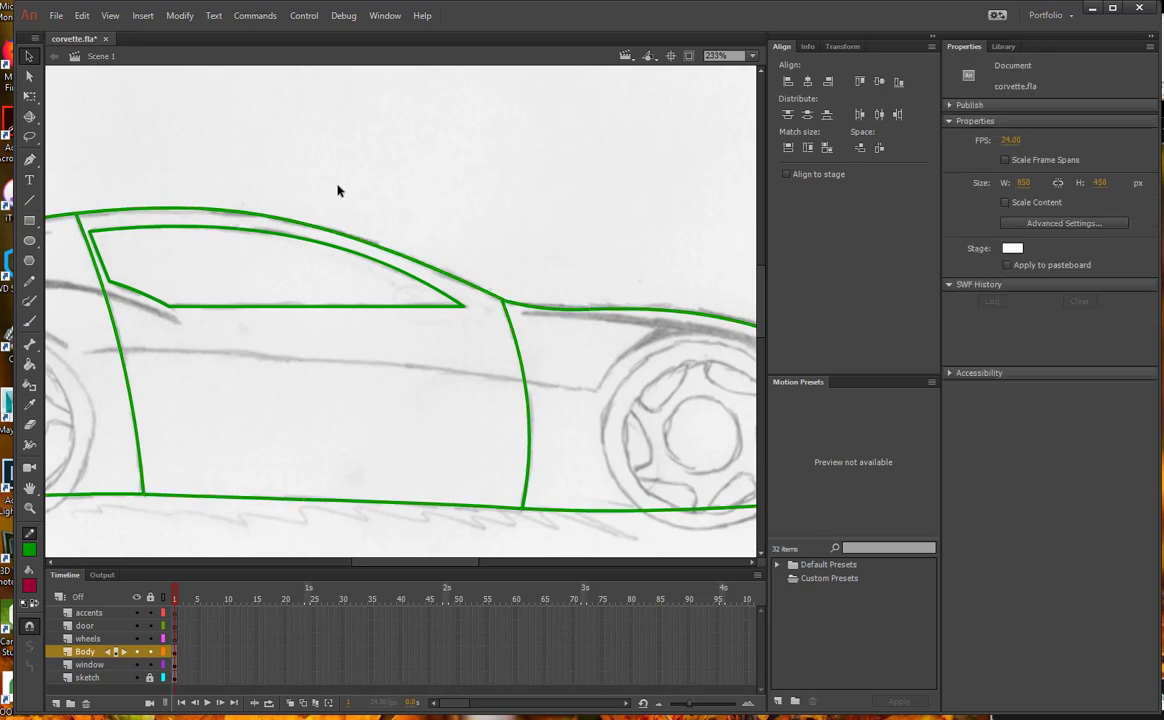
left_click(528, 392)
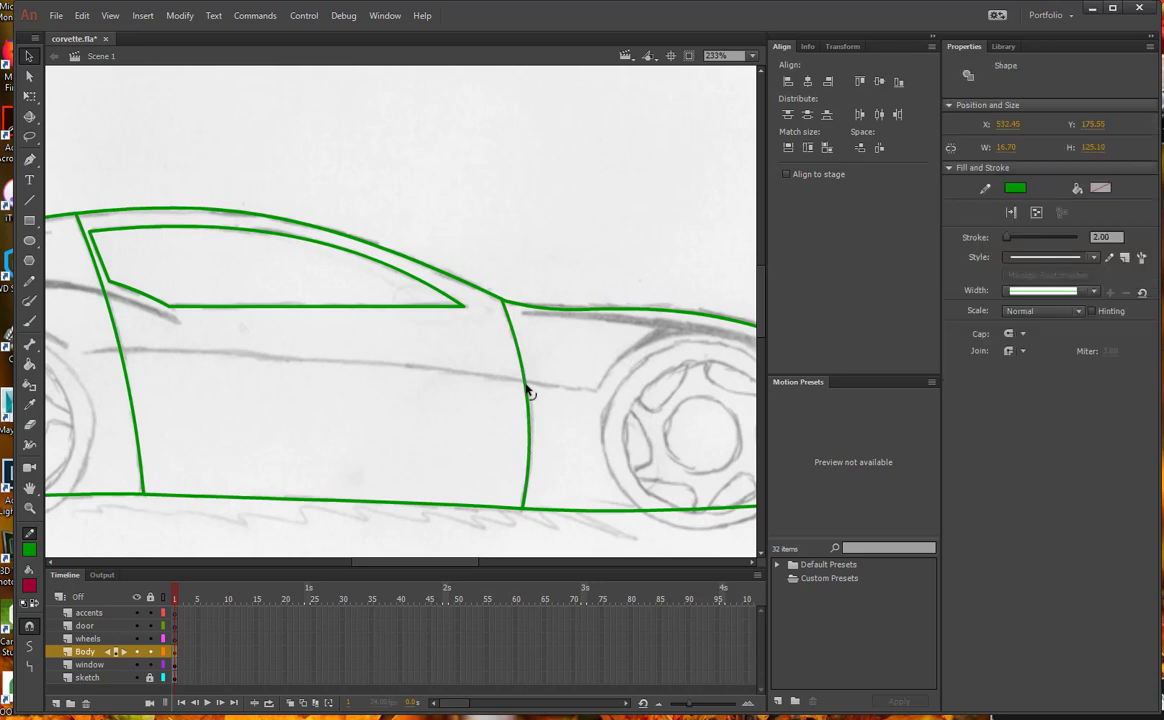
left_click(133, 408, "shift")
left_click(82, 15)
left_click(102, 70)
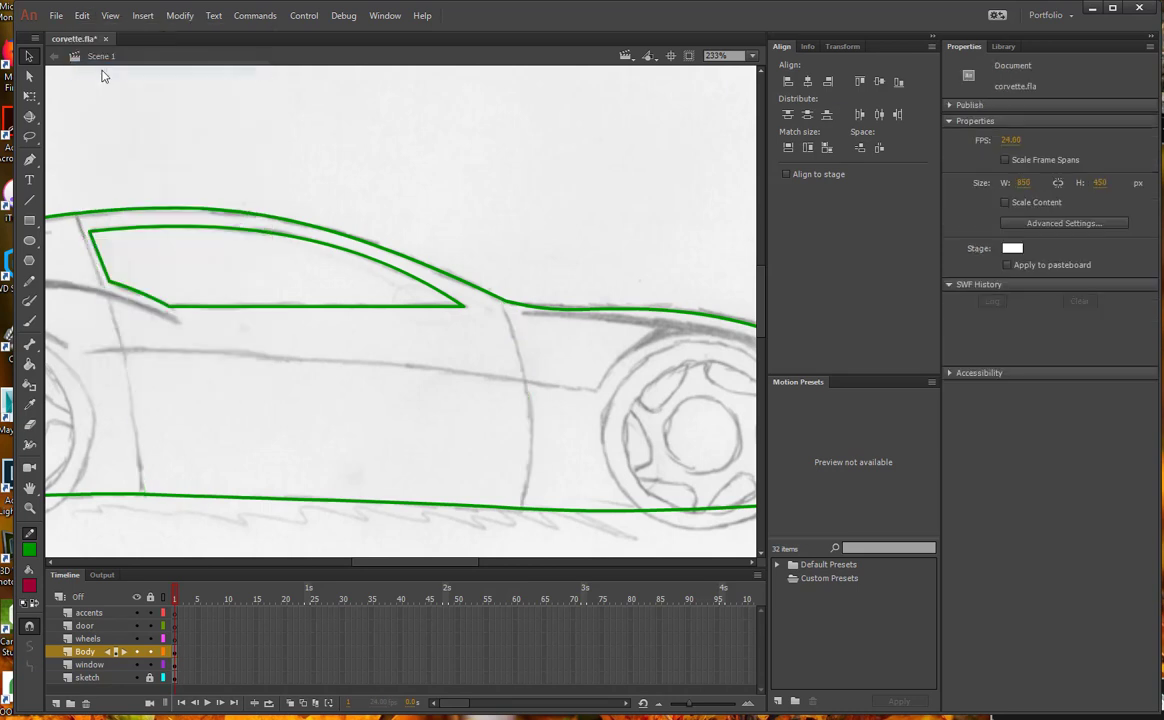
left_click(88, 628)
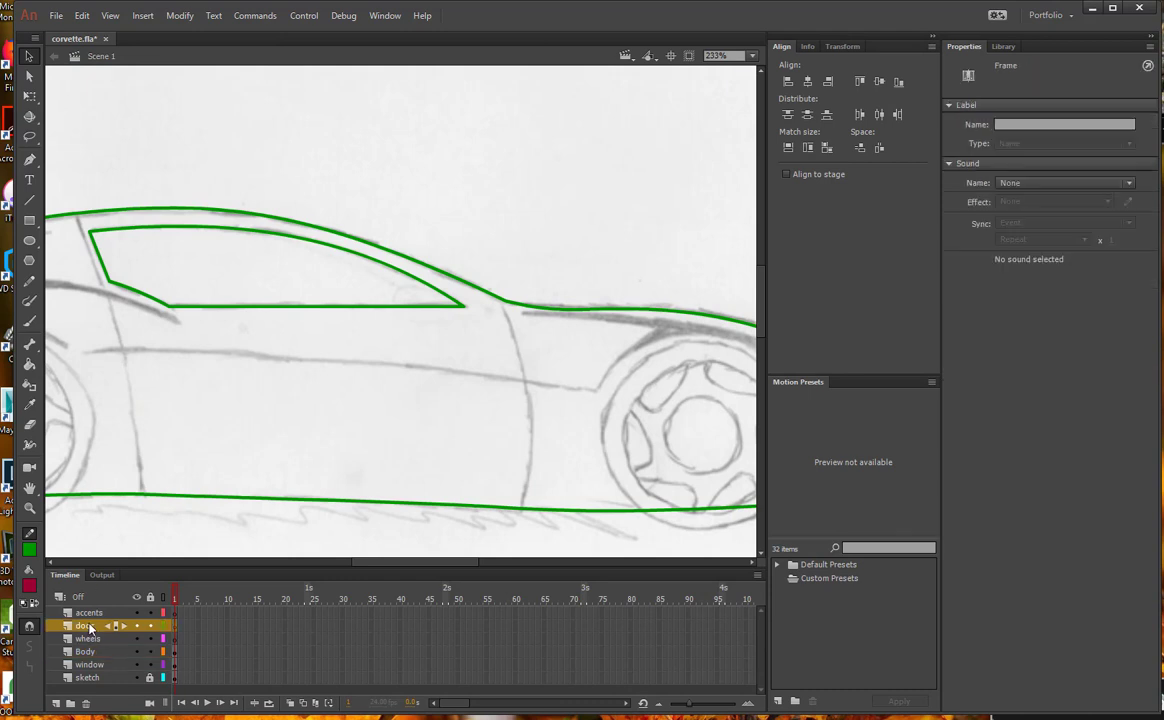
left_click(83, 15)
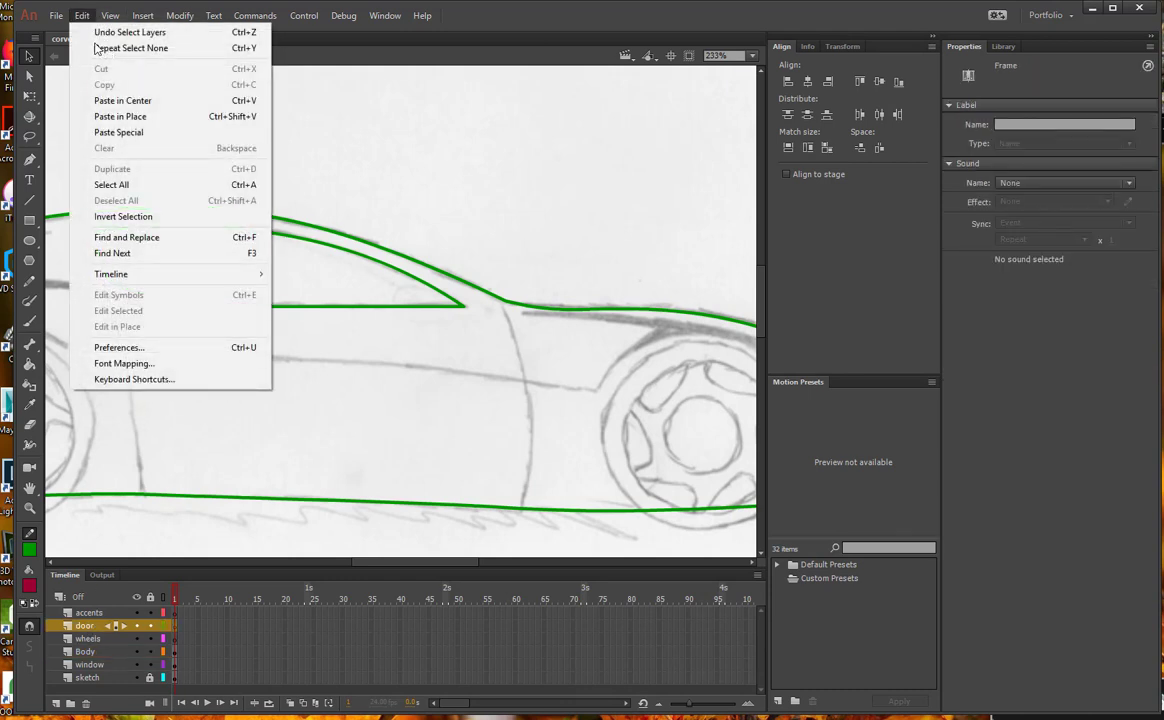
left_click(119, 117)
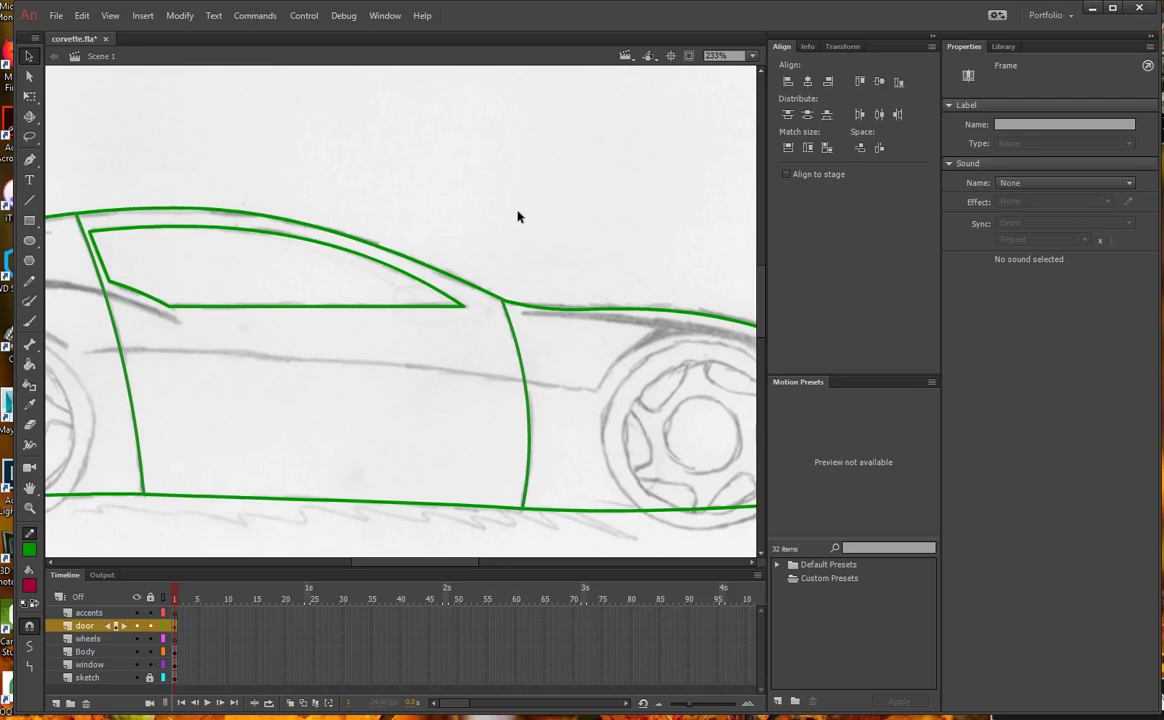
left_click(66, 20)
left_click(82, 148)
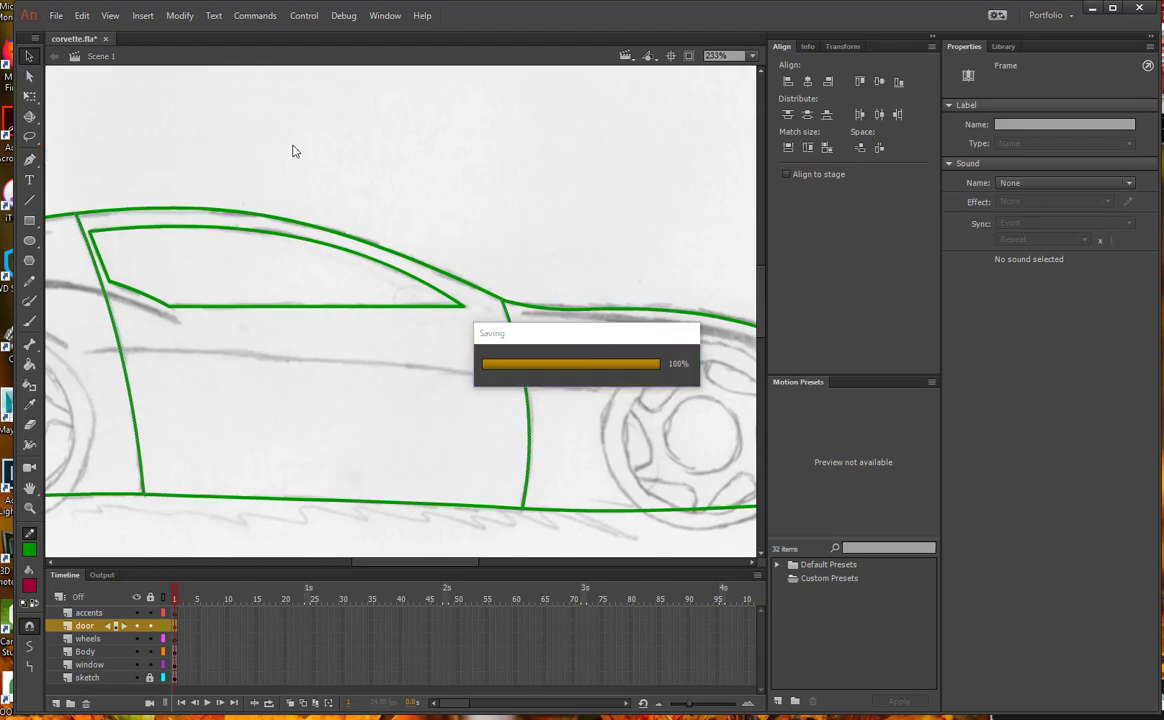